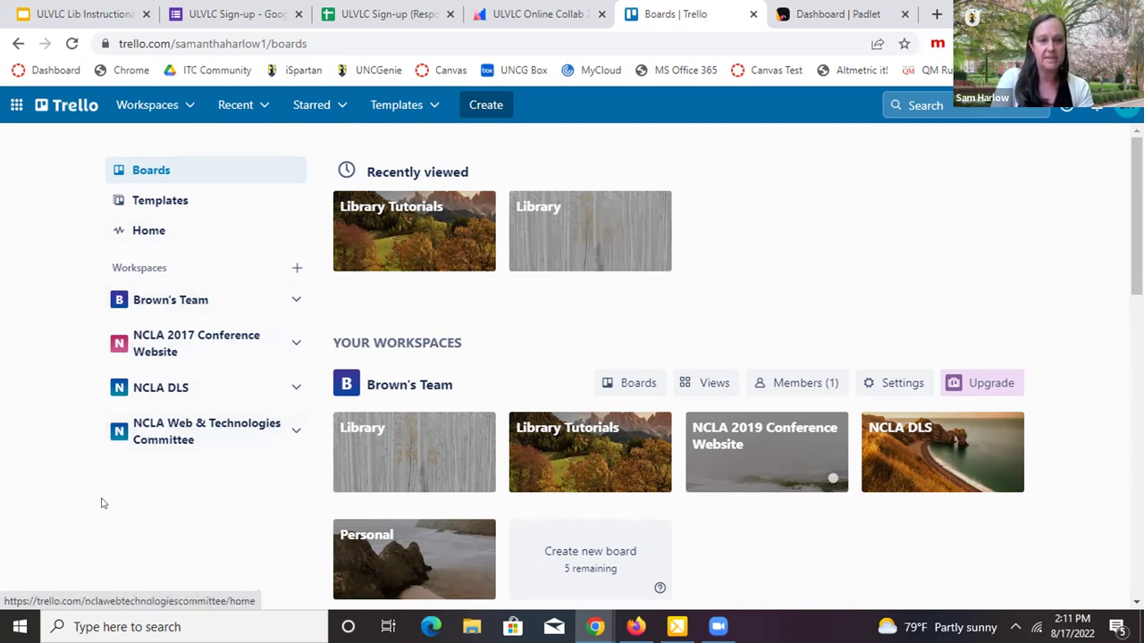
{"action": "scroll", "coordinate": [102, 503], "scroll_direction": "down", "scroll_amount": 1}
{"action": "scroll", "coordinate": [102, 503], "scroll_direction": "down", "scroll_amount": 1}
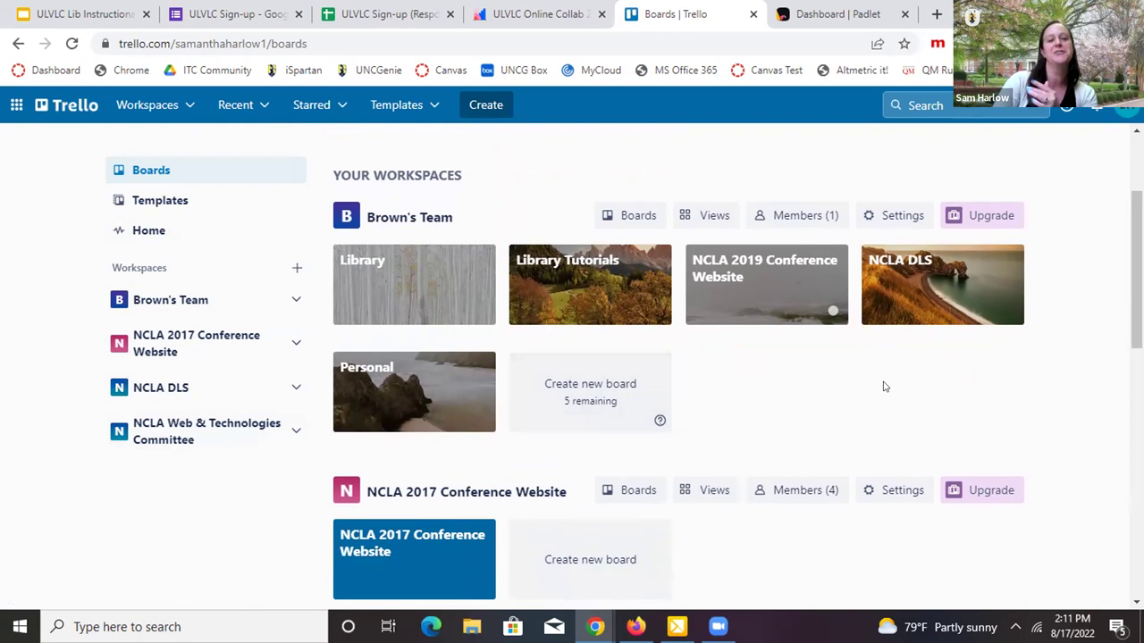
{"action": "scroll", "coordinate": [885, 386], "scroll_direction": "down", "scroll_amount": 2}
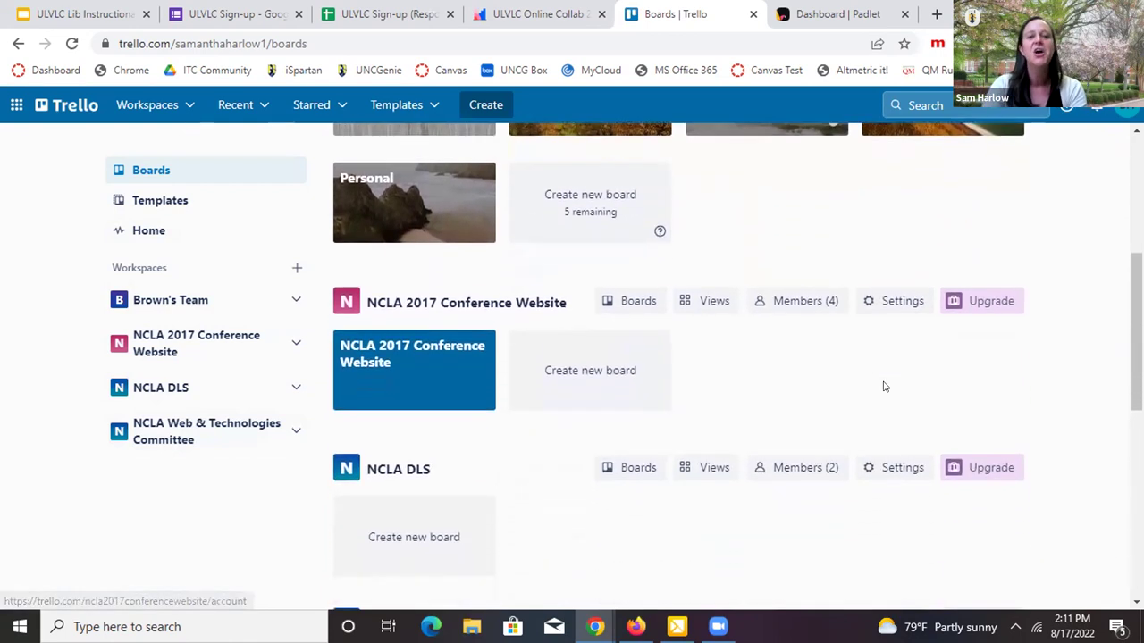
{"action": "scroll", "coordinate": [496, 384], "scroll_direction": "down", "scroll_amount": 1}
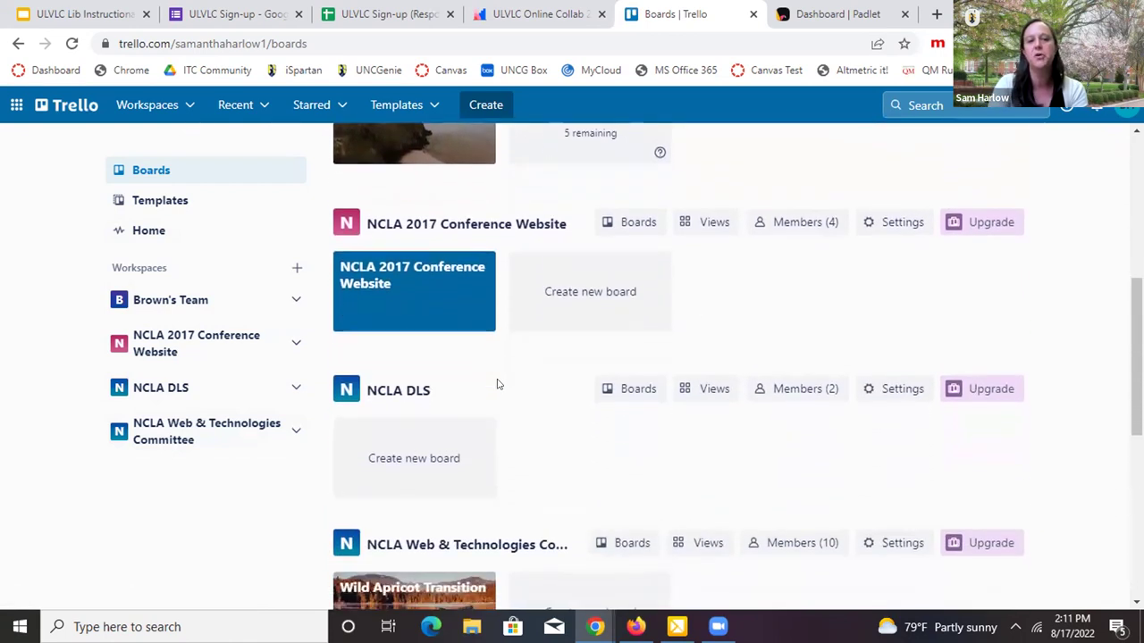
{"action": "scroll", "coordinate": [498, 384], "scroll_direction": "down", "scroll_amount": 1}
{"action": "scroll", "coordinate": [498, 384], "scroll_direction": "up", "scroll_amount": 1}
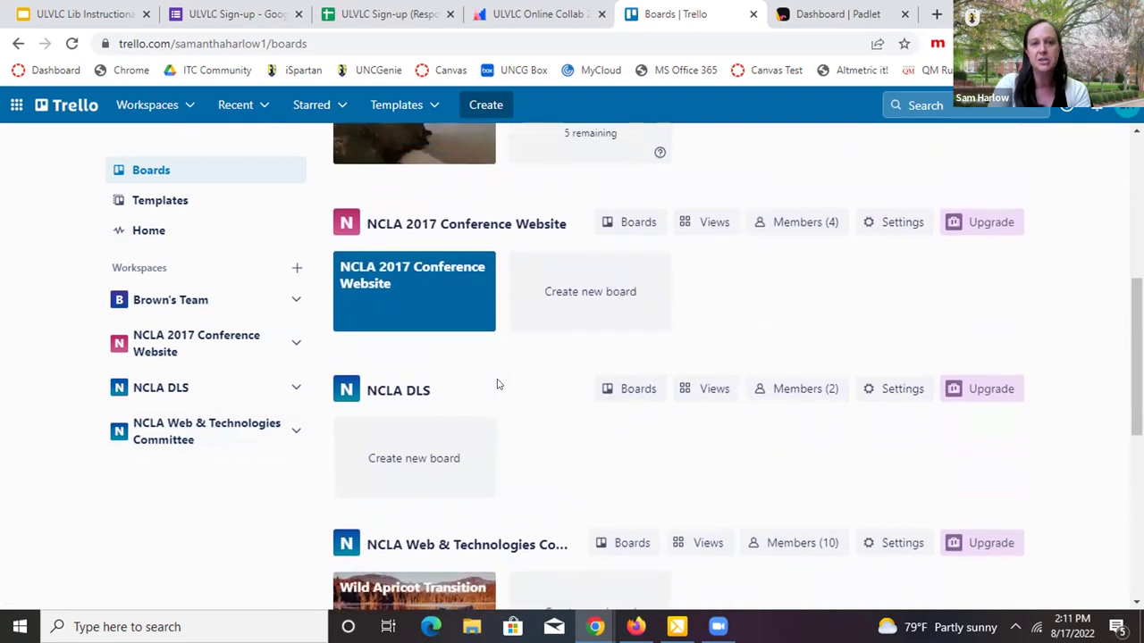
{"action": "scroll", "coordinate": [439, 315], "scroll_direction": "down", "scroll_amount": 2}
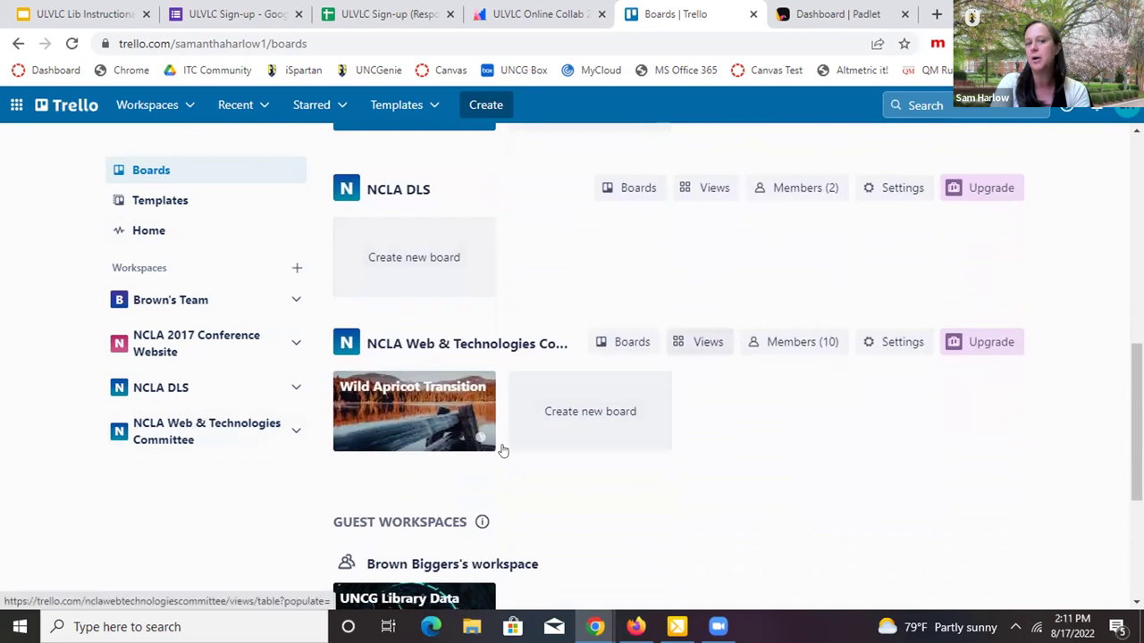
{"action": "scroll", "coordinate": [503, 450], "scroll_direction": "down", "scroll_amount": 1}
{"action": "scroll", "coordinate": [668, 354], "scroll_direction": "up", "scroll_amount": 4}
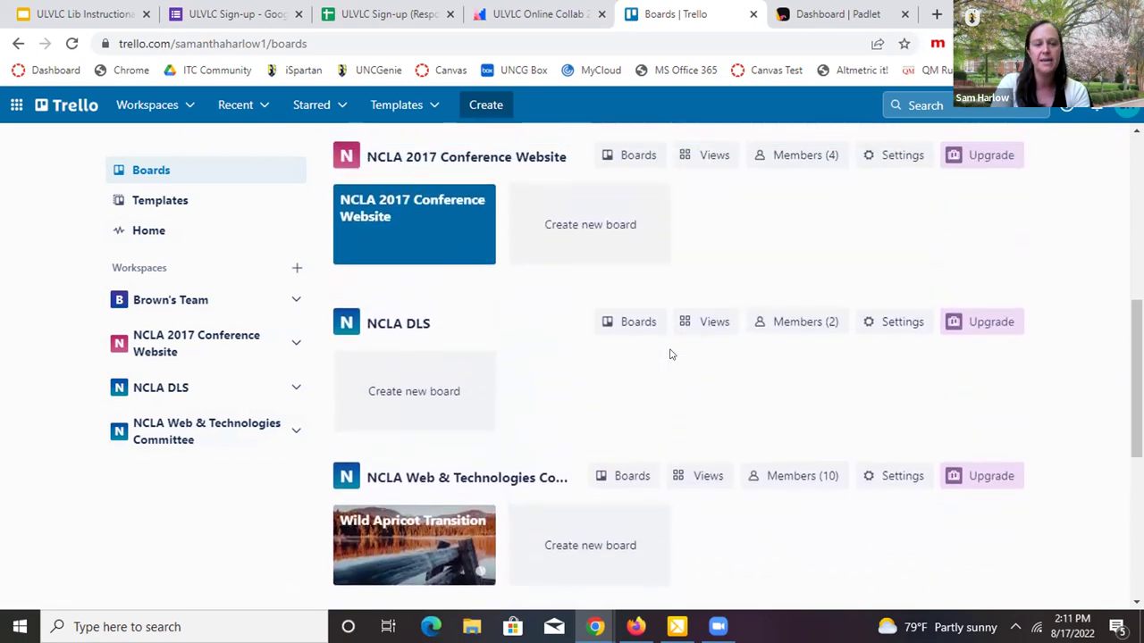
{"action": "scroll", "coordinate": [665, 355], "scroll_direction": "up", "scroll_amount": 5}
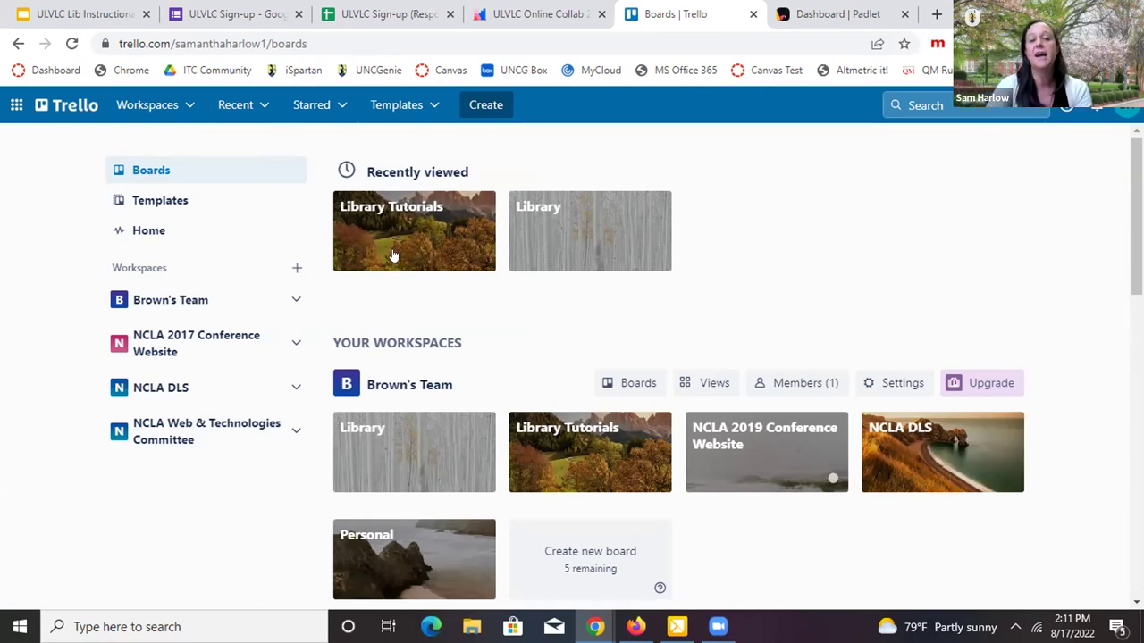
Open the Library board from Recently viewed and browse across its lists to Canvas and back.
{"action": "left_click", "coordinate": [597, 236]}
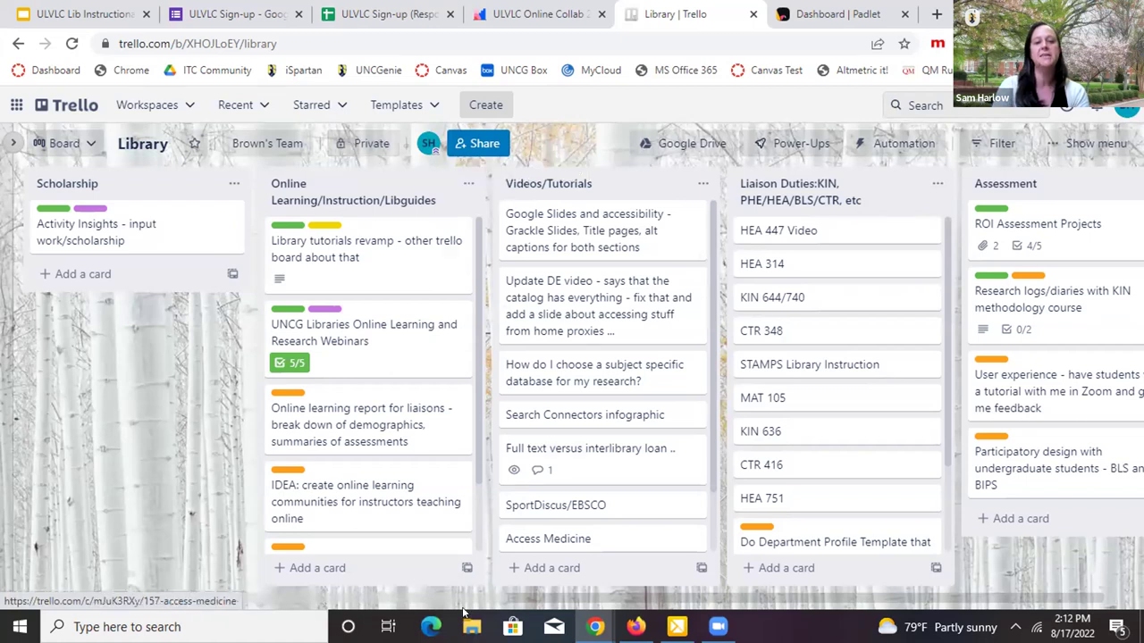
{"action": "scroll", "coordinate": [286, 598], "scroll_direction": "right", "scroll_amount": 5}
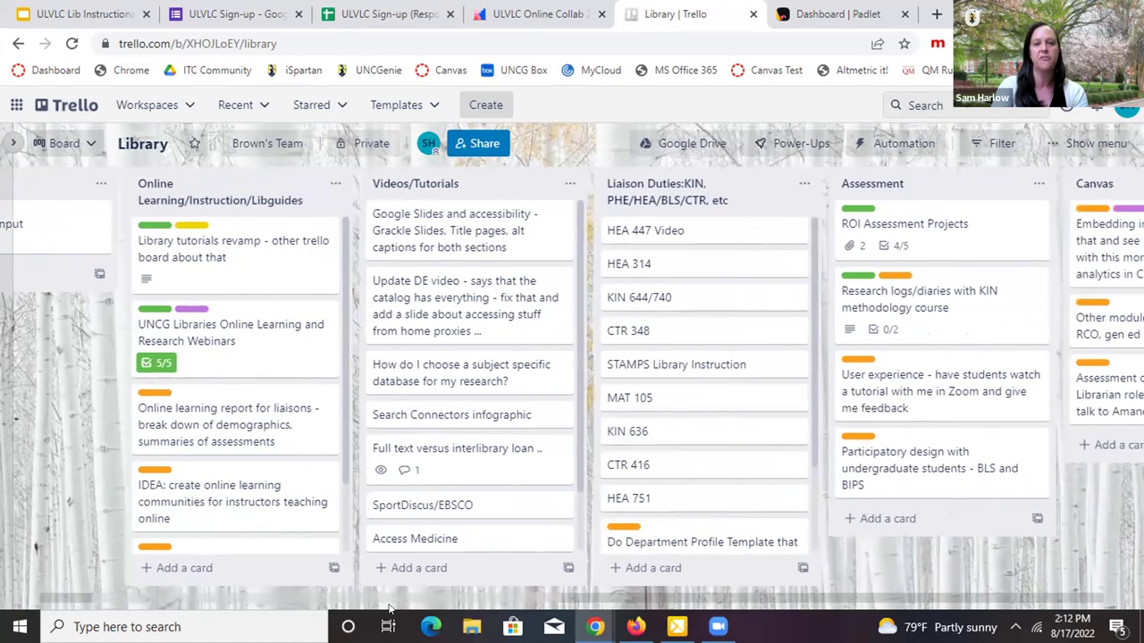
{"action": "left_click_drag", "start_coordinate": [315, 609], "coordinate": [190, 598]}
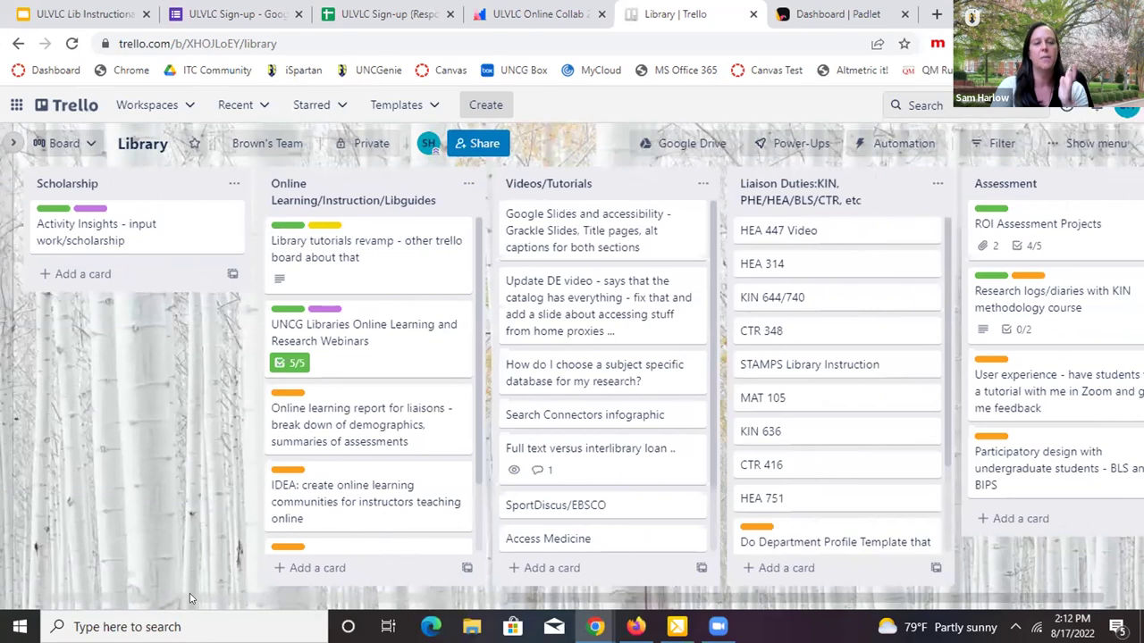
{"action": "scroll", "coordinate": [326, 600], "scroll_direction": "right", "scroll_amount": 3}
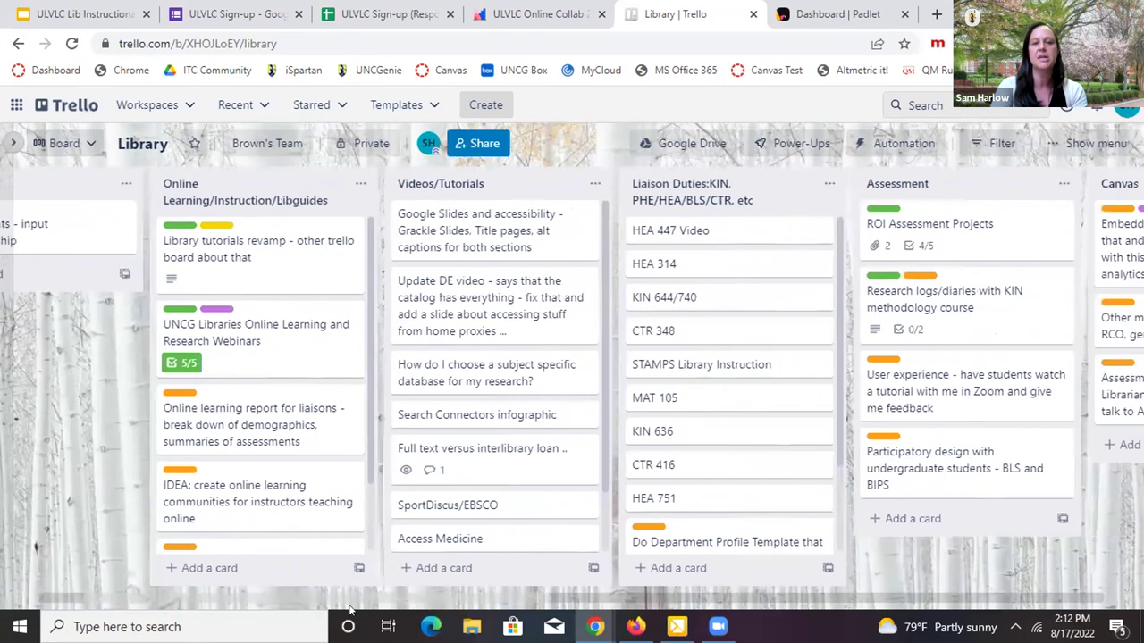
{"action": "scroll", "coordinate": [326, 601], "scroll_direction": "right", "scroll_amount": 2}
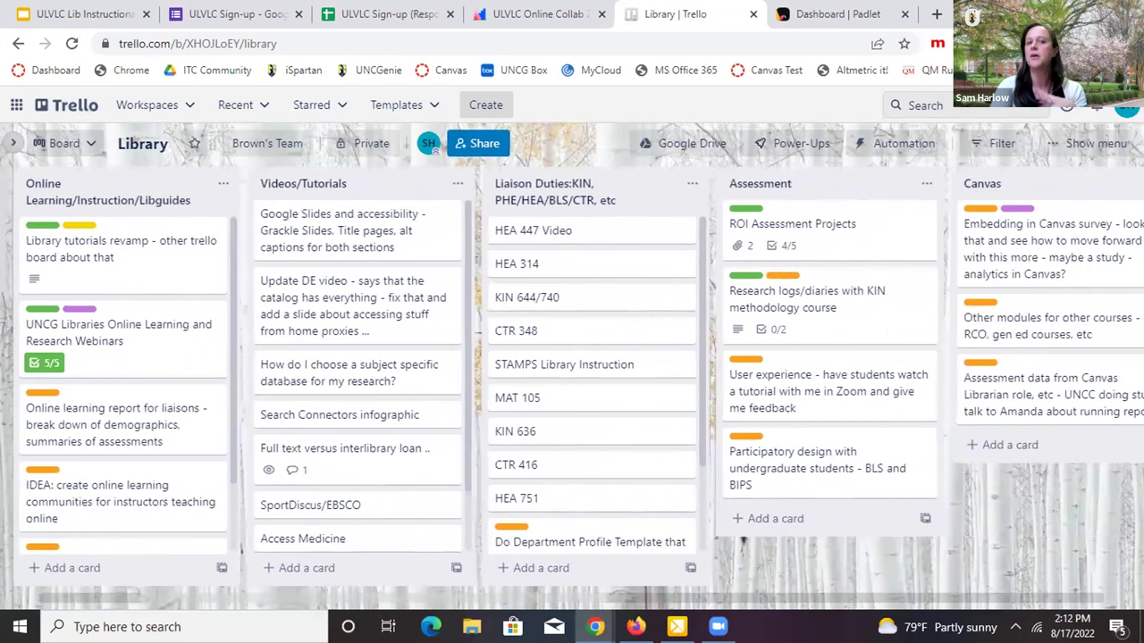
{"action": "scroll", "coordinate": [326, 600], "scroll_direction": "right", "scroll_amount": 1}
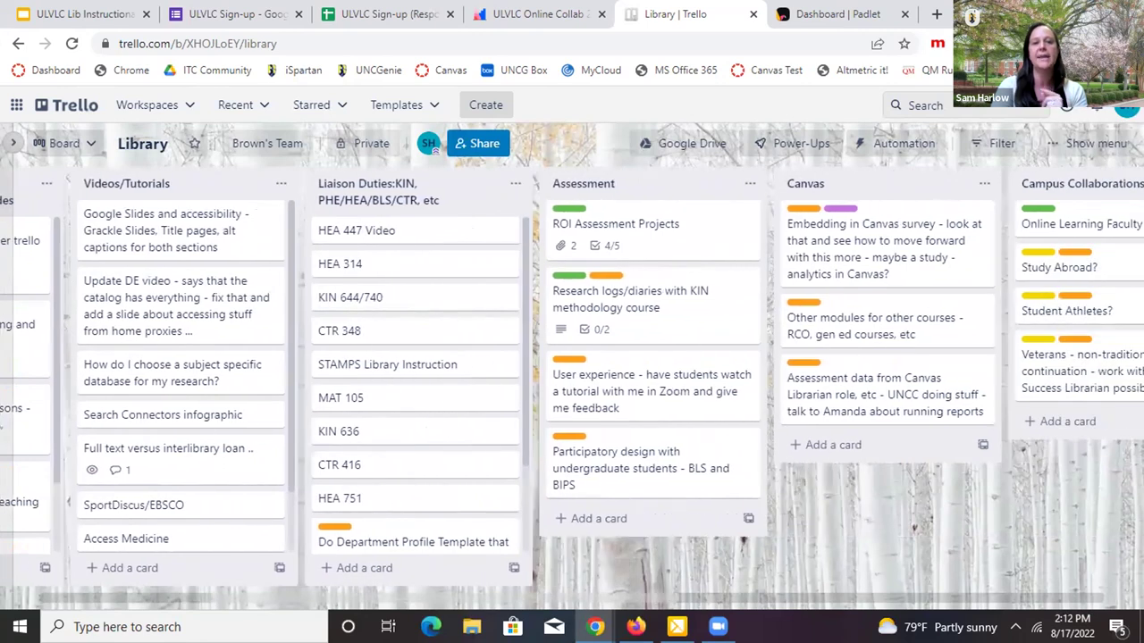
{"action": "scroll", "coordinate": [327, 600], "scroll_direction": "right", "scroll_amount": 4}
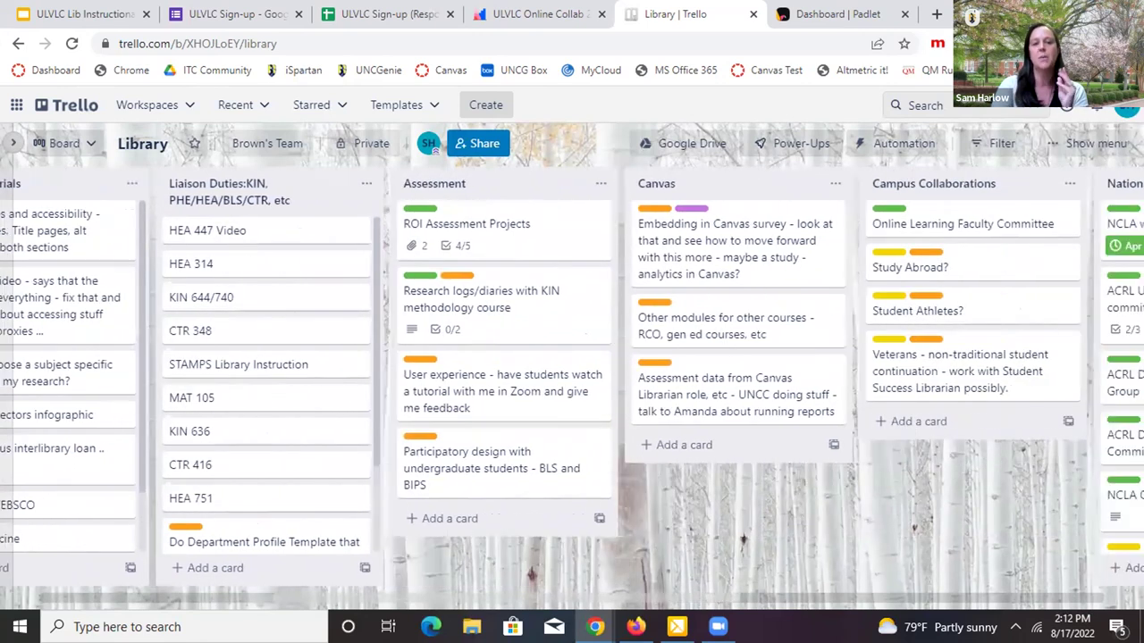
{"action": "scroll", "coordinate": [326, 600], "scroll_direction": "right", "scroll_amount": 5}
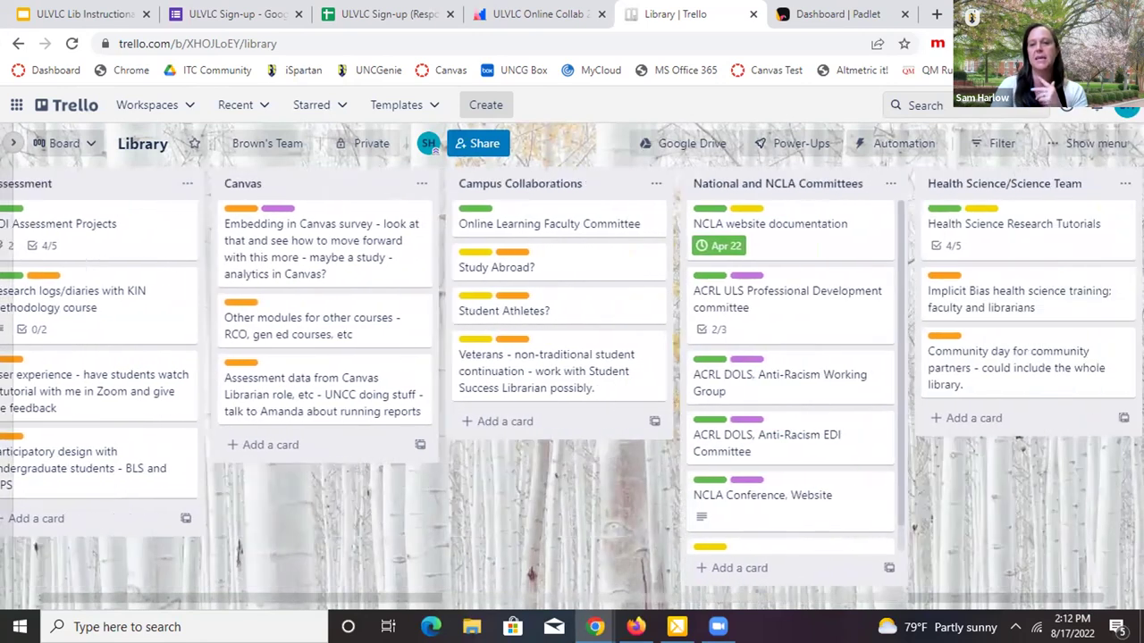
{"action": "scroll", "coordinate": [326, 601], "scroll_direction": "right", "scroll_amount": 3}
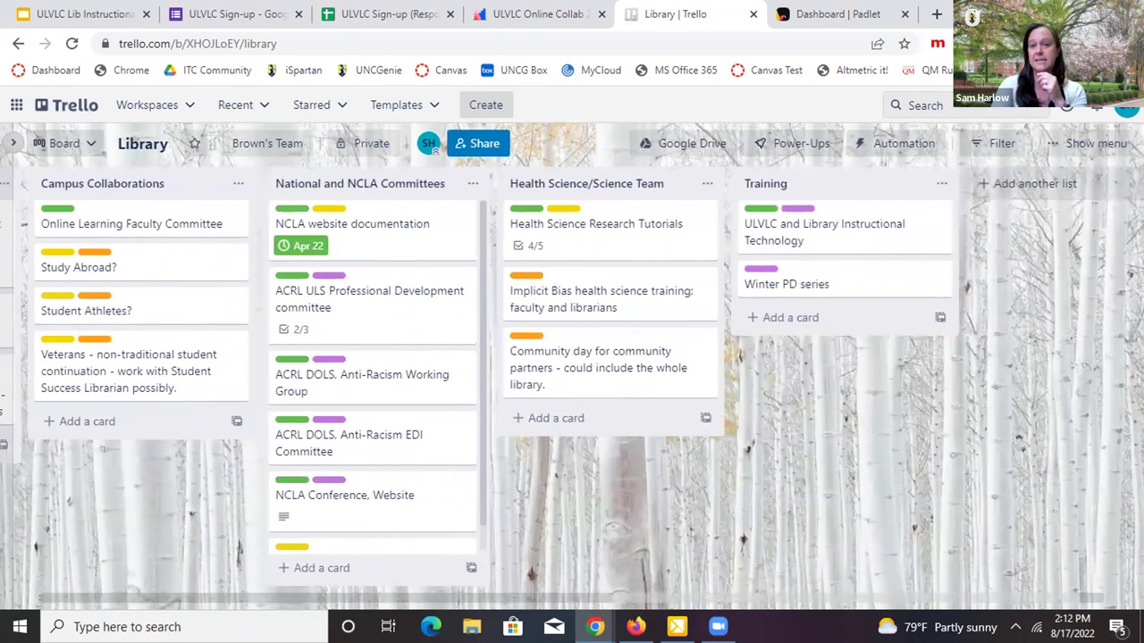
{"action": "scroll", "coordinate": [327, 600], "scroll_direction": "right", "scroll_amount": 1}
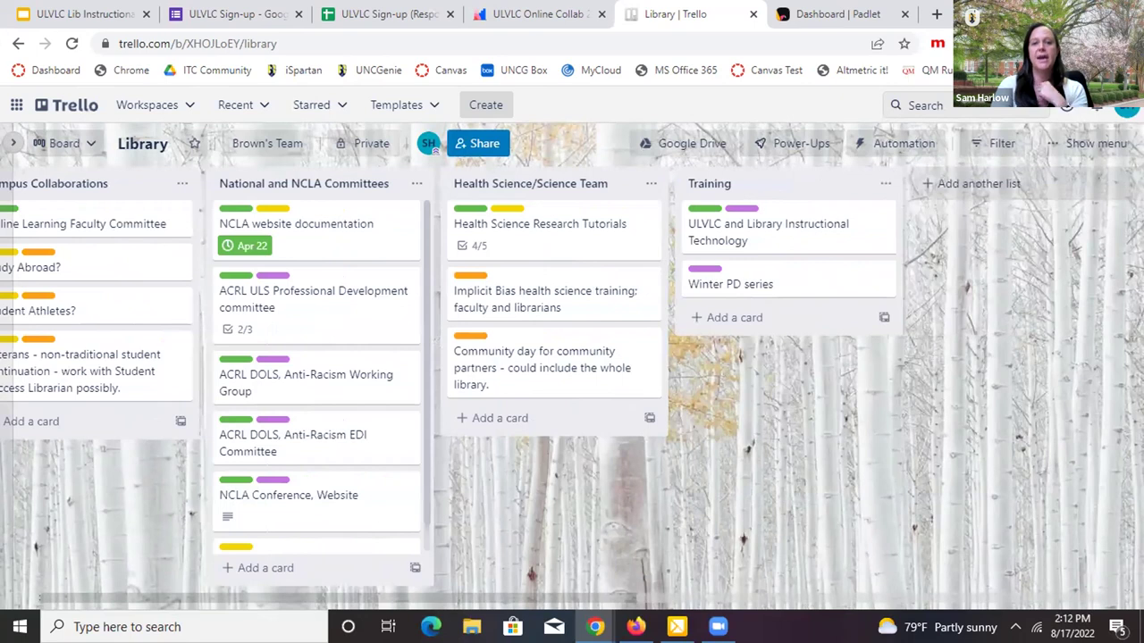
{"action": "scroll", "coordinate": [571, 385], "scroll_direction": "left", "scroll_amount": 5}
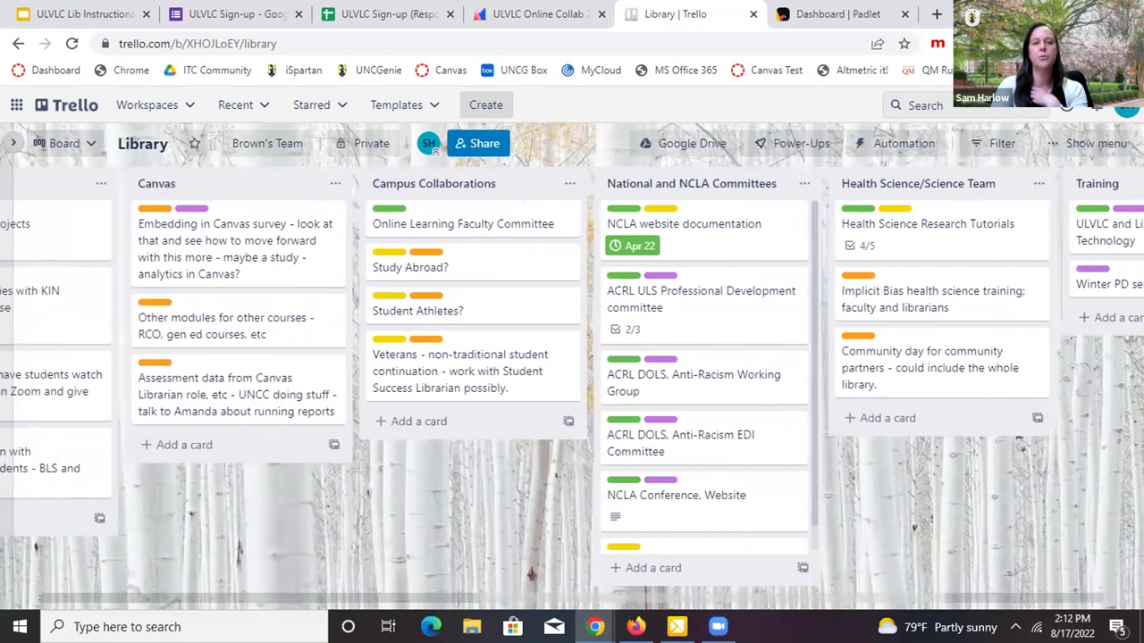
{"action": "scroll", "coordinate": [223, 585], "scroll_direction": "left", "scroll_amount": 10}
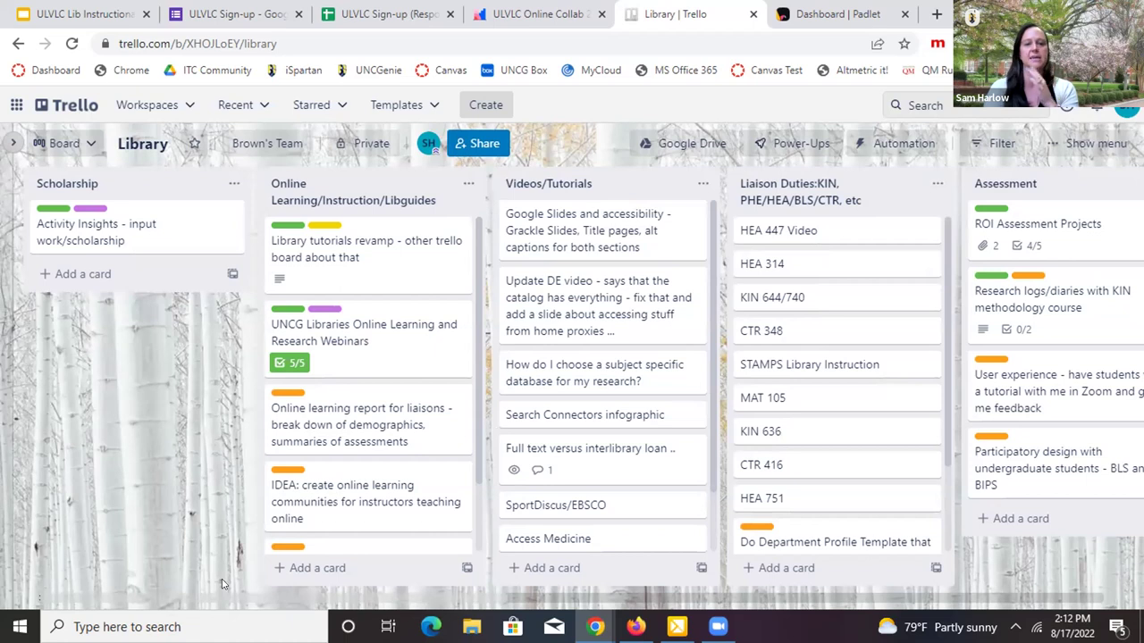
{"action": "scroll", "coordinate": [273, 584], "scroll_direction": "right", "scroll_amount": 3}
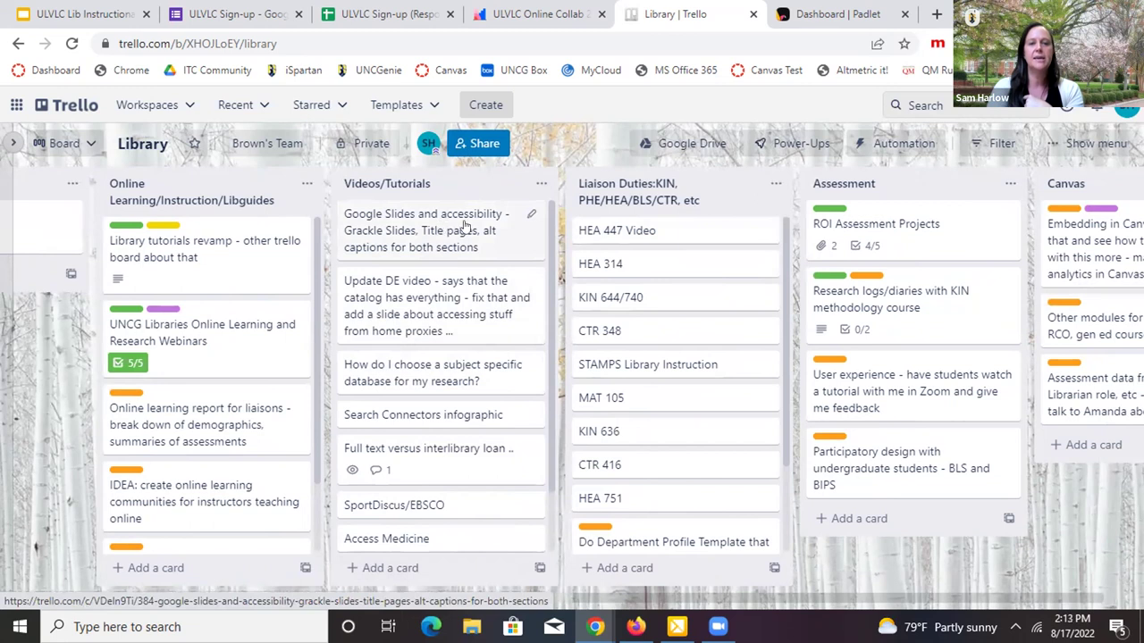
Open the Google Slides and accessibility card and look over its Labels and Dates options.
{"action": "left_click", "coordinate": [530, 211]}
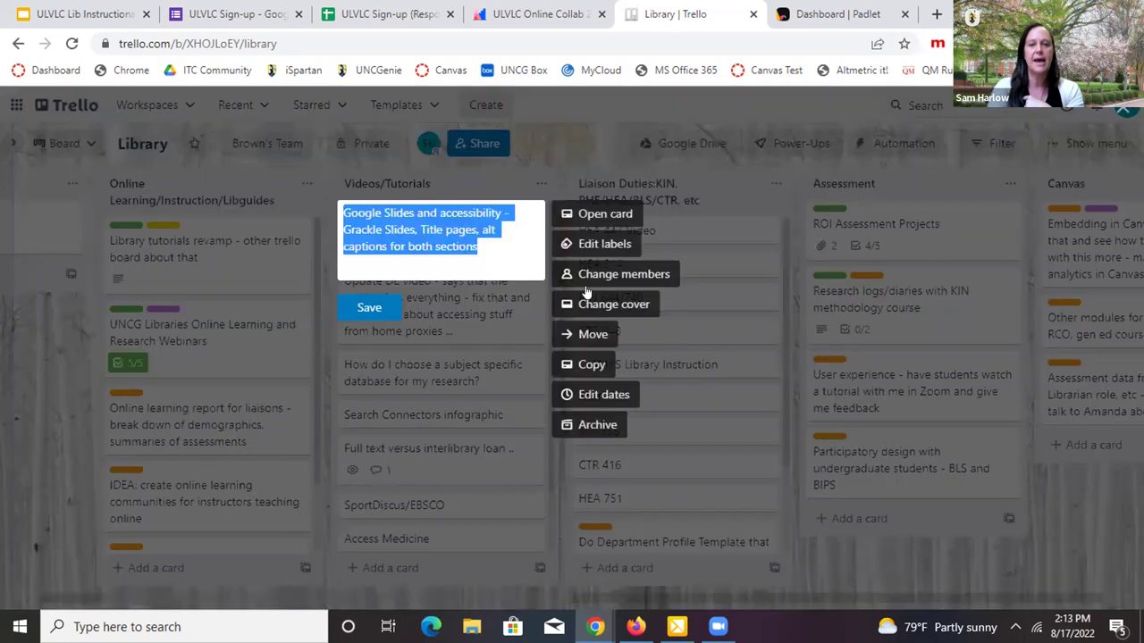
{"action": "left_click", "coordinate": [572, 217]}
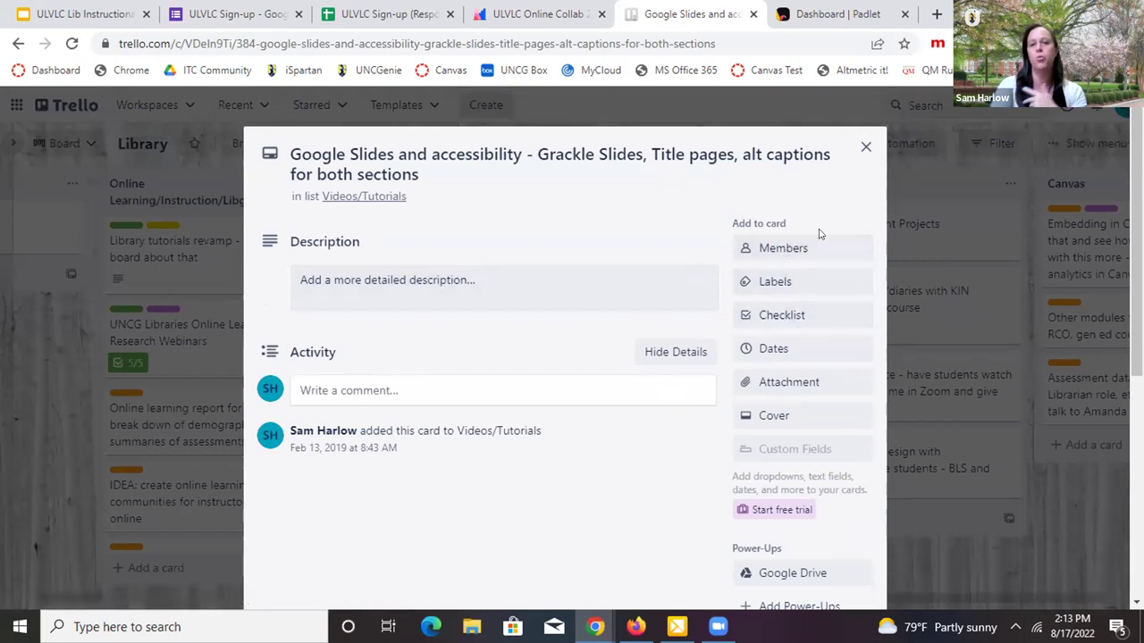
{"action": "left_click", "coordinate": [783, 286]}
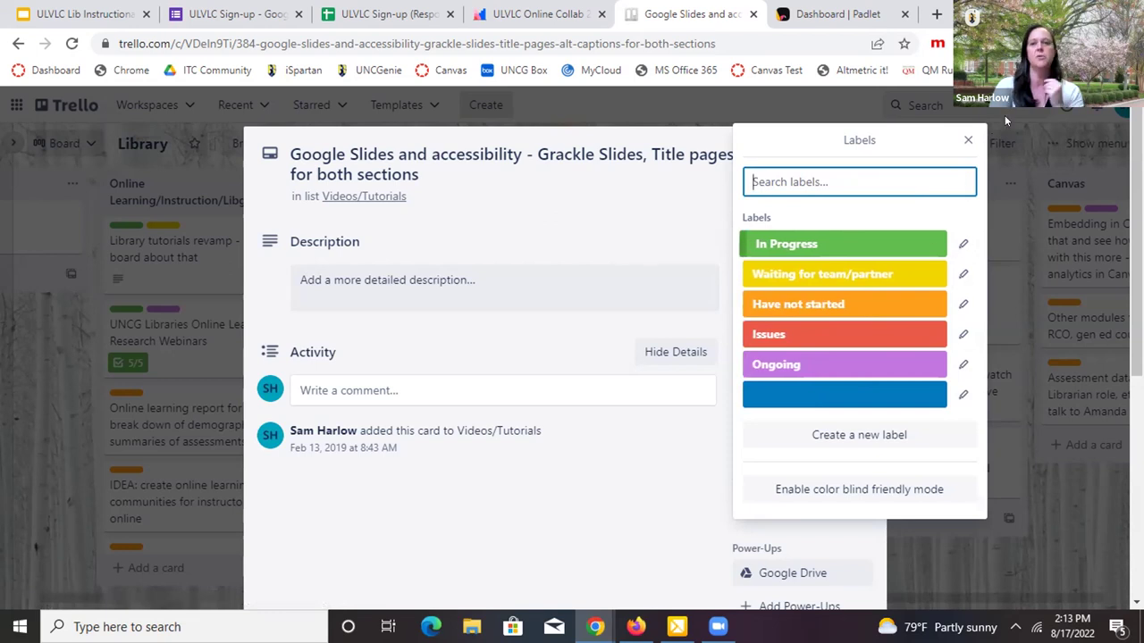
{"action": "left_click", "coordinate": [968, 139]}
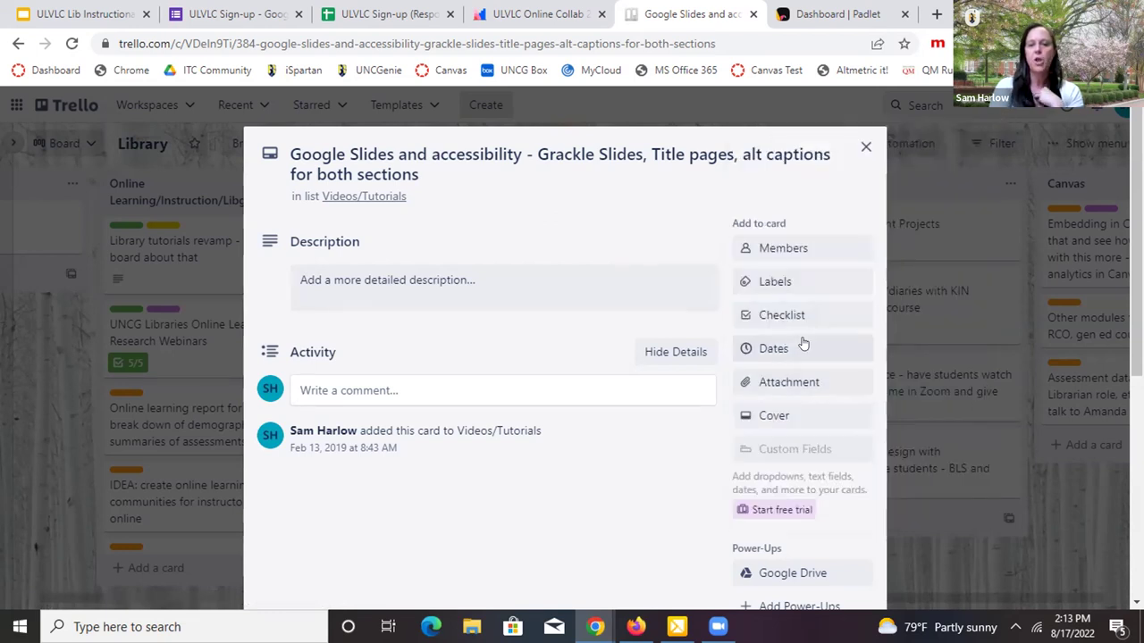
{"action": "left_click", "coordinate": [758, 349]}
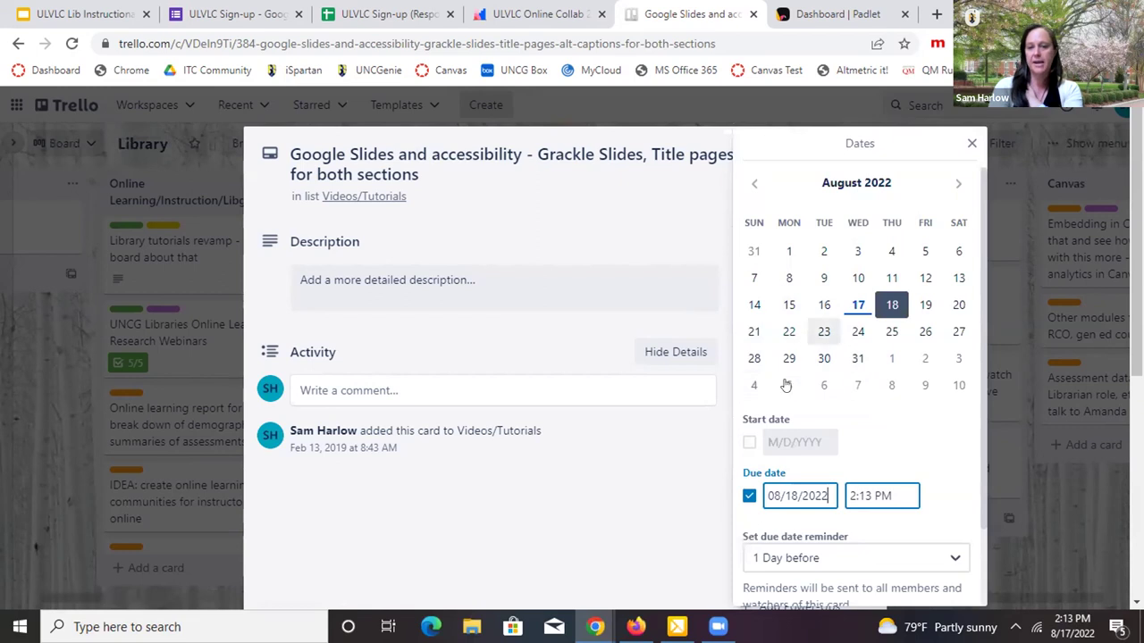
{"action": "left_click", "coordinate": [971, 143]}
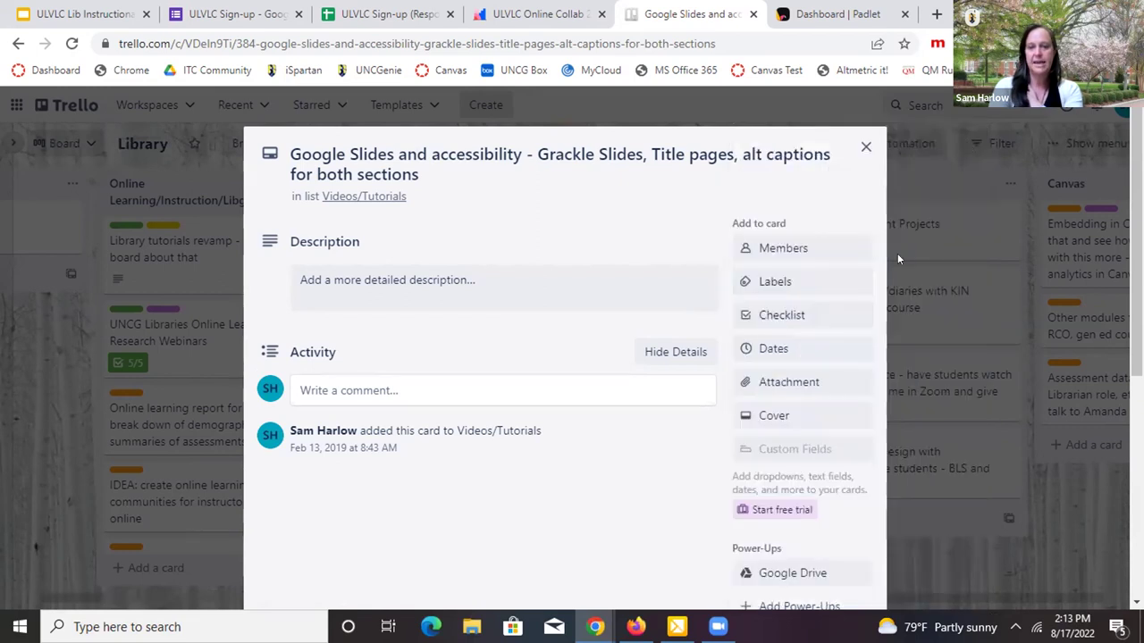
Add a Checklist to the card with the item 'Create a template for this tutorials'.
{"action": "left_click", "coordinate": [776, 317]}
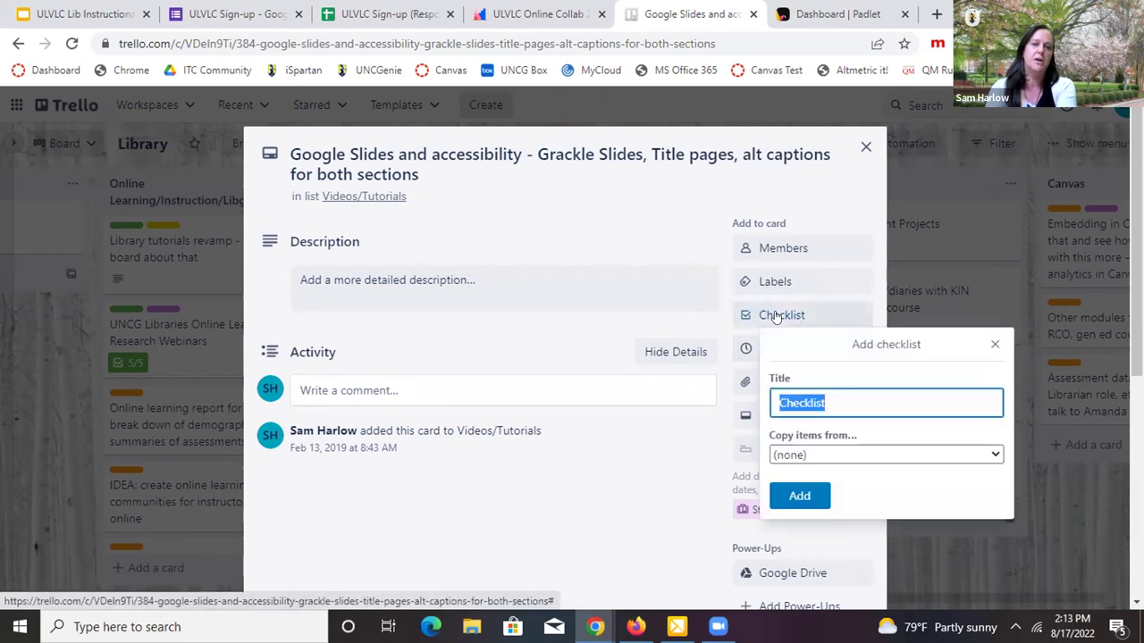
{"action": "left_click", "coordinate": [800, 495]}
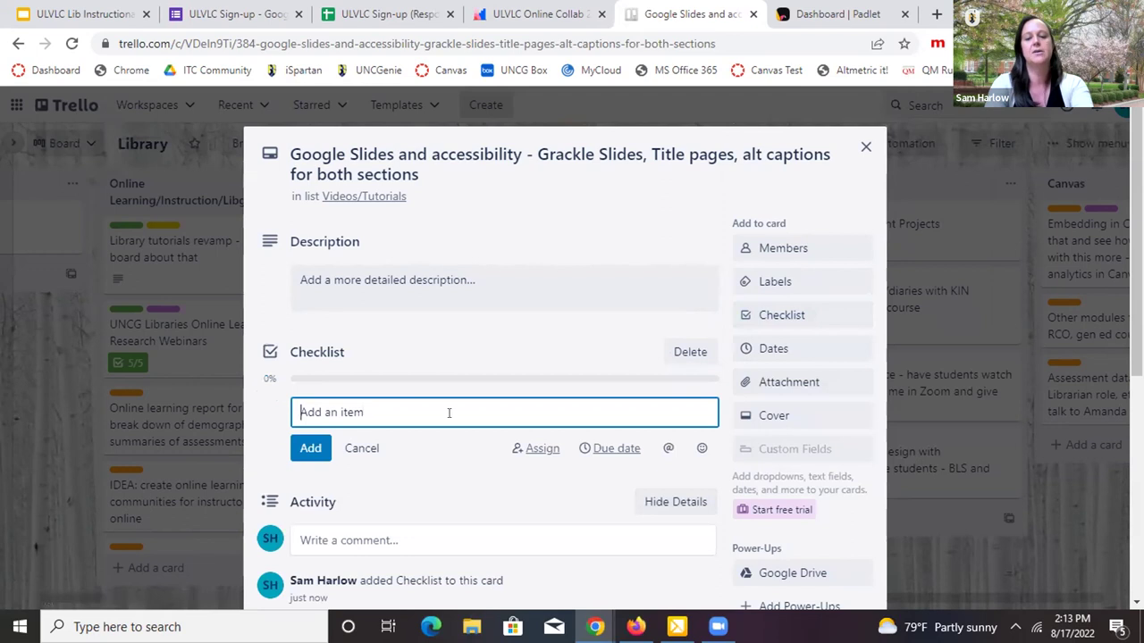
{"action": "type", "text": "Create a template for this tutorials"}
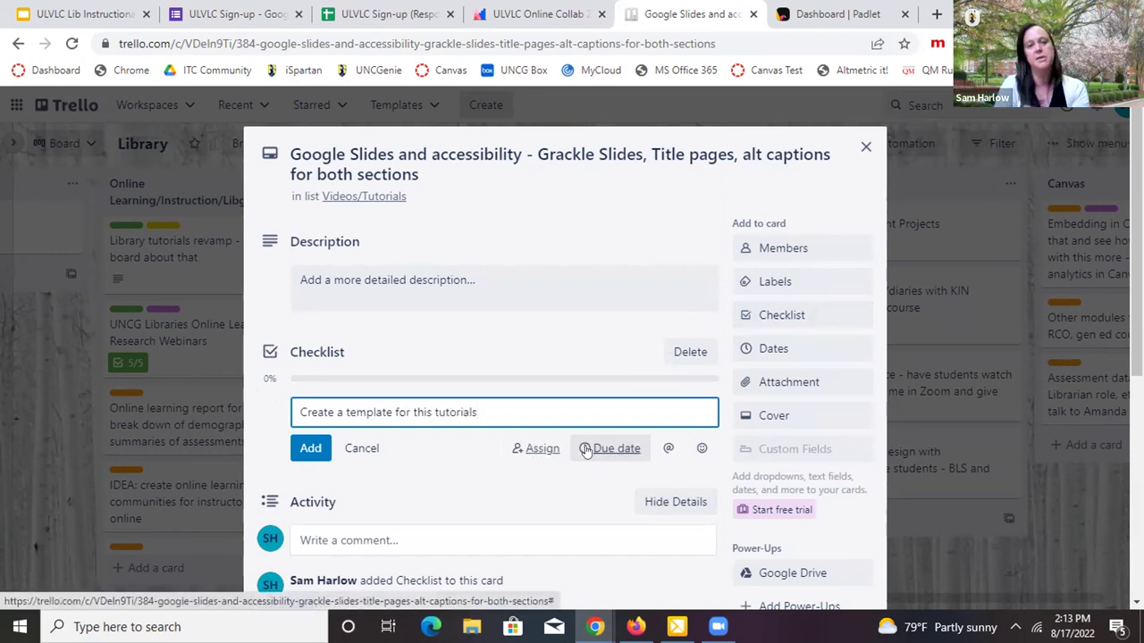
{"action": "left_click", "coordinate": [302, 453]}
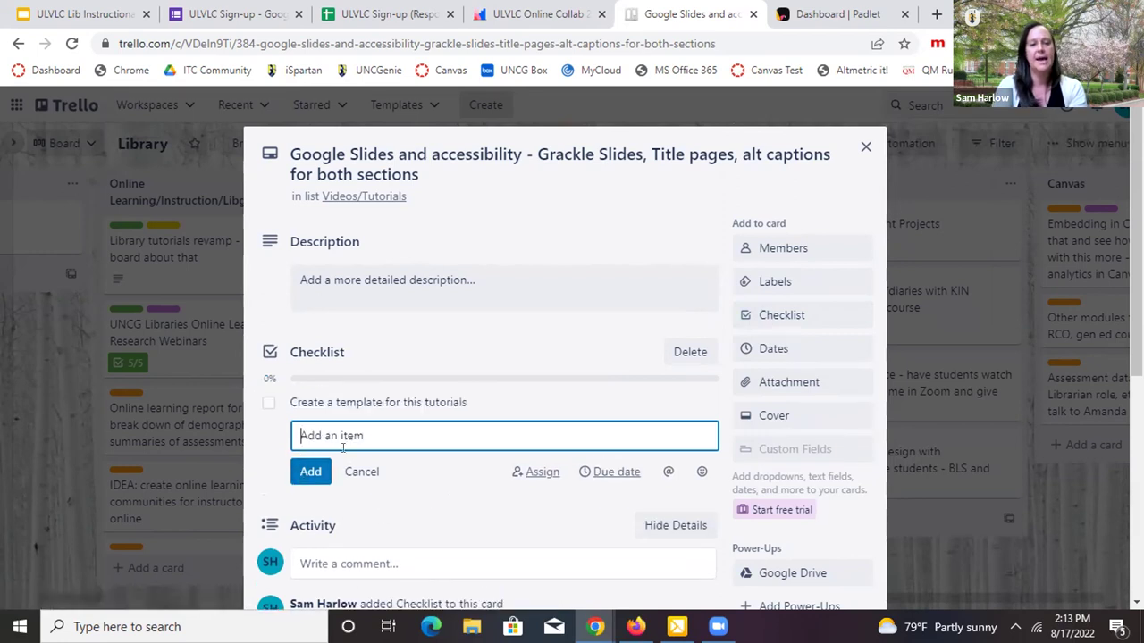
Add a 'Something else' checklist item, tick it off, and review the card's Activity section.
{"action": "type", "text": "Something el"}
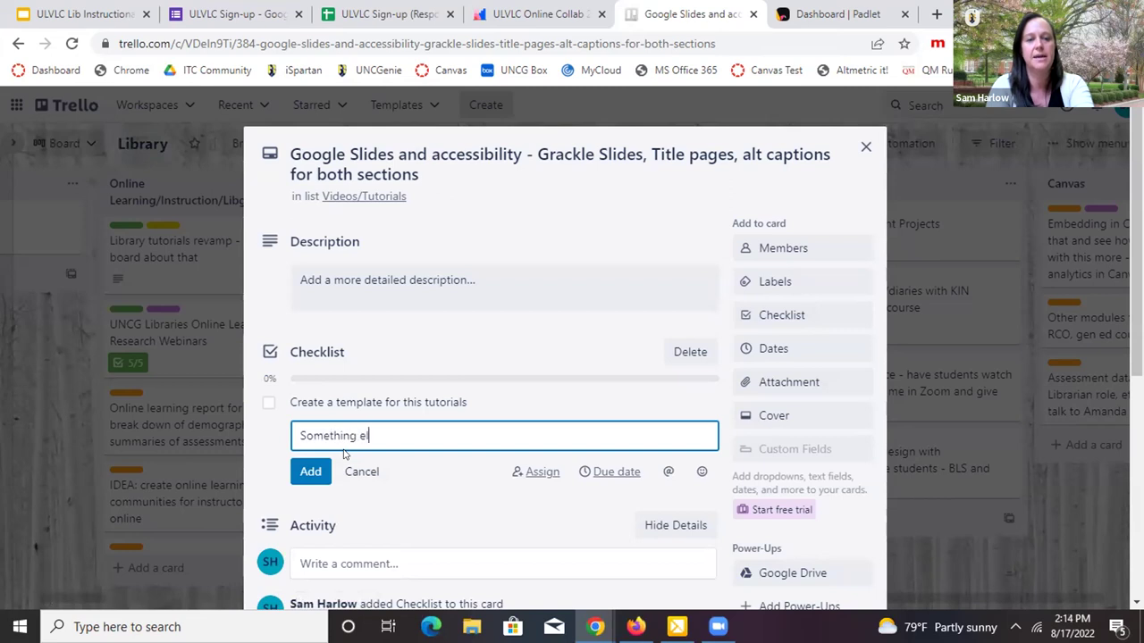
{"action": "left_click", "coordinate": [312, 471]}
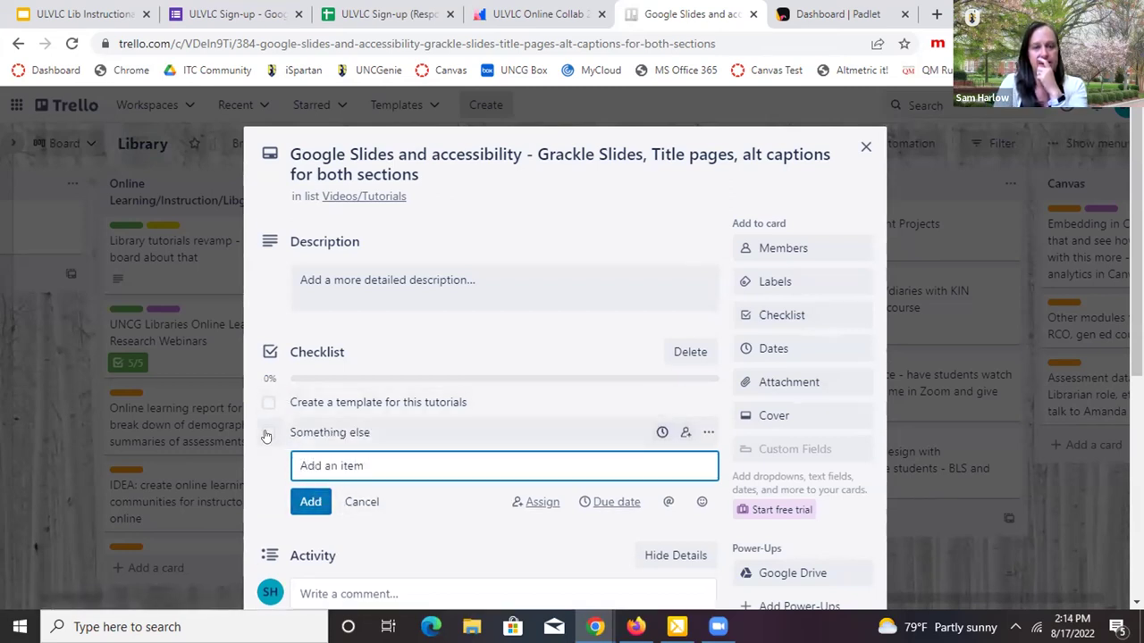
{"action": "left_click", "coordinate": [267, 433]}
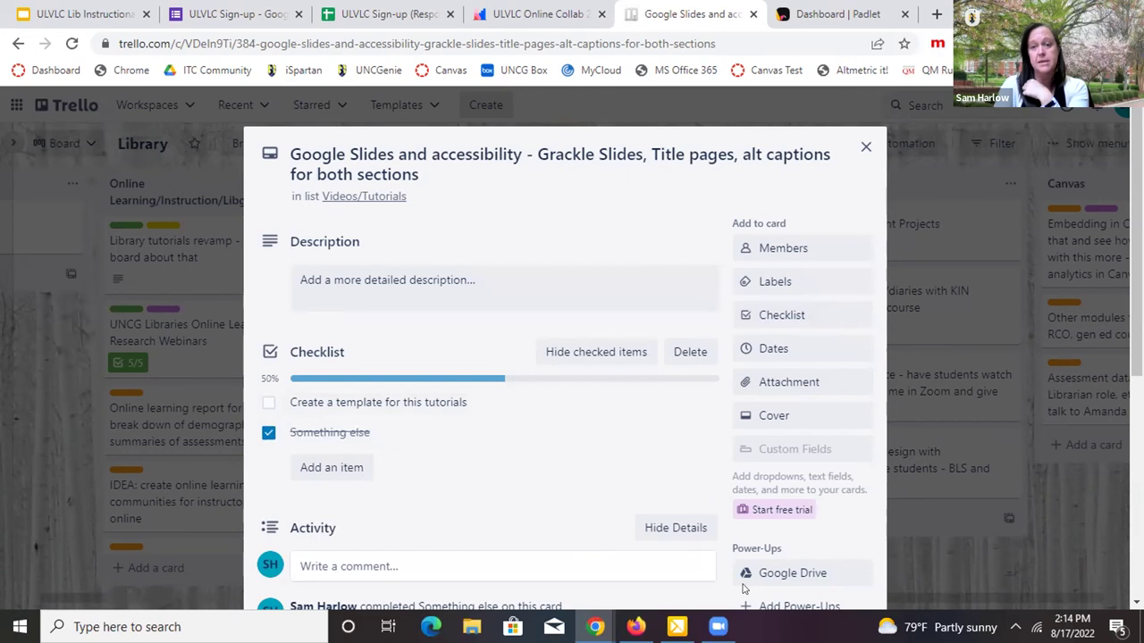
{"action": "scroll", "coordinate": [744, 589], "scroll_direction": "down", "scroll_amount": 1}
{"action": "scroll", "coordinate": [743, 589], "scroll_direction": "down", "scroll_amount": 2}
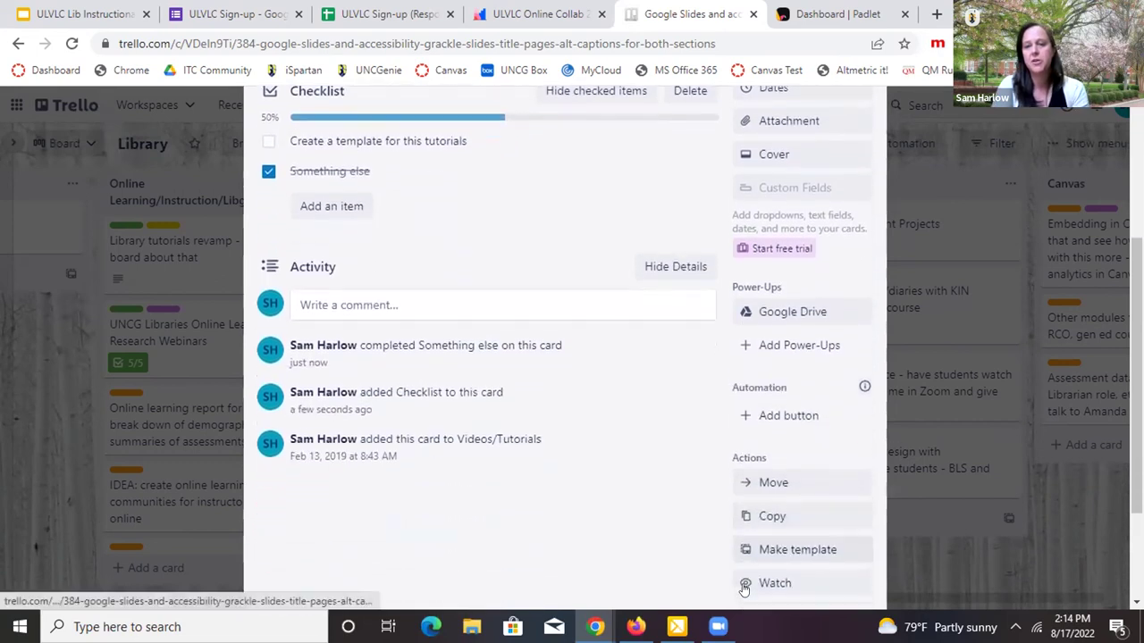
{"action": "scroll", "coordinate": [966, 416], "scroll_direction": "up", "scroll_amount": 2}
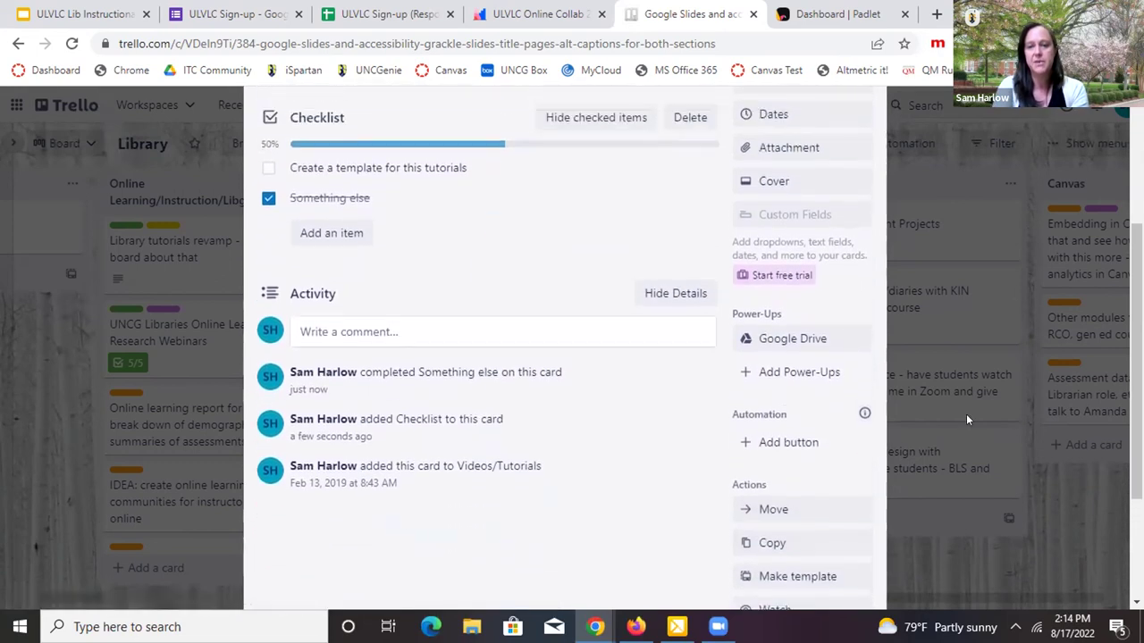
{"action": "scroll", "coordinate": [966, 419], "scroll_direction": "up", "scroll_amount": 2}
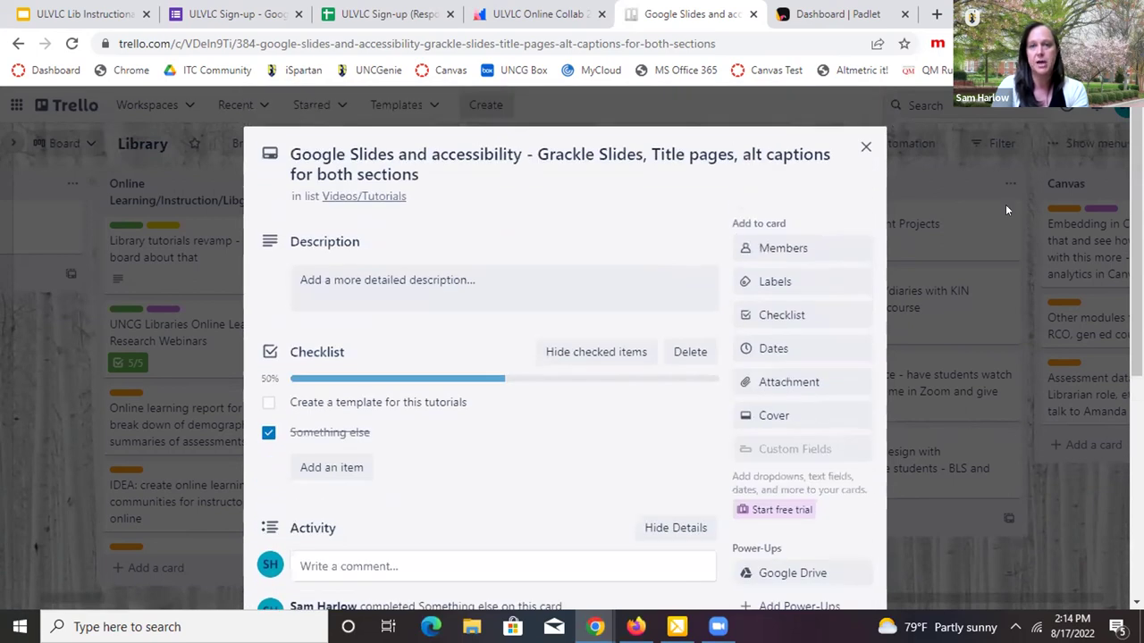
Close the Google Slides card, check the board's Google Drive Power-Up, then open the CTR 416 card.
{"action": "left_click", "coordinate": [908, 224]}
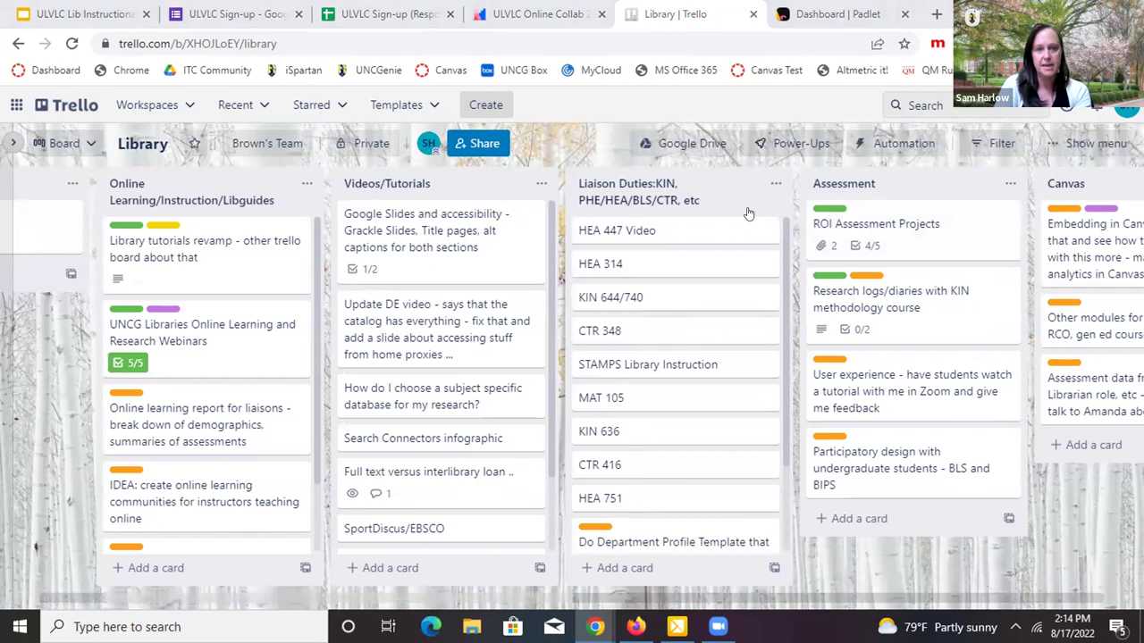
{"action": "left_click", "coordinate": [793, 149]}
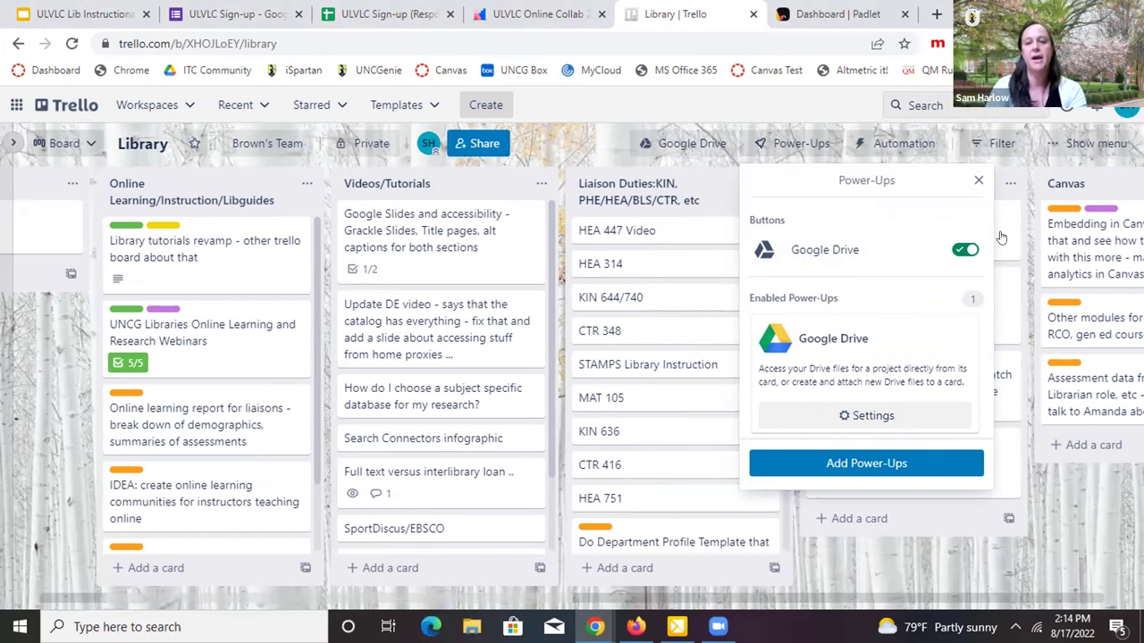
{"action": "left_click", "coordinate": [977, 179]}
{"action": "left_click", "coordinate": [628, 465]}
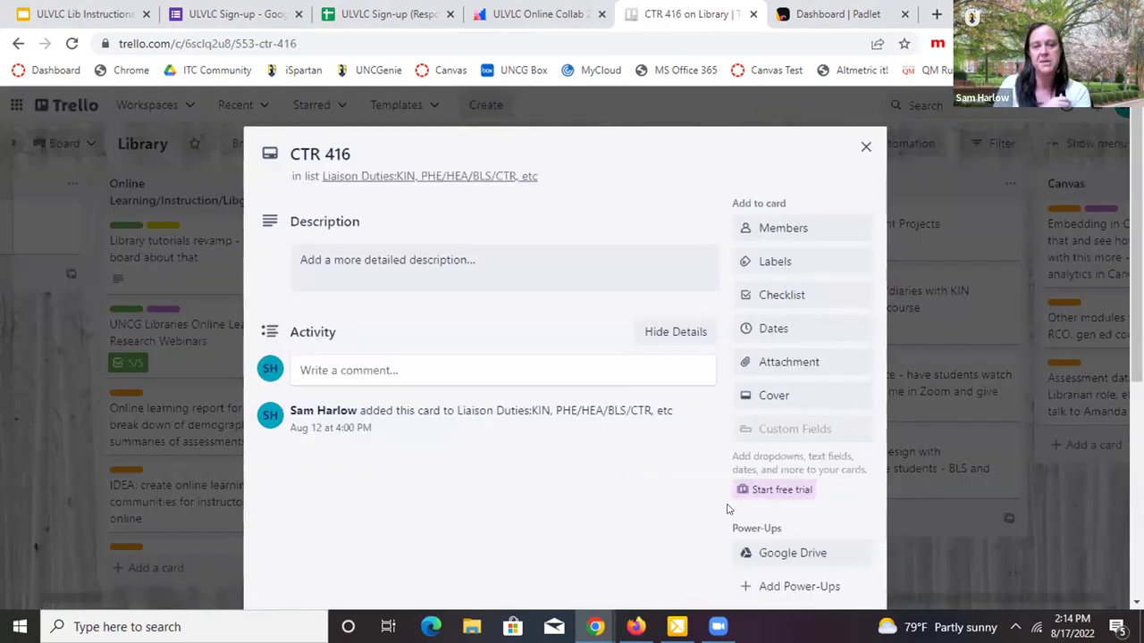
Link and authorize a Google Drive account for attaching files to the CTR 416 card.
{"action": "left_click", "coordinate": [781, 556]}
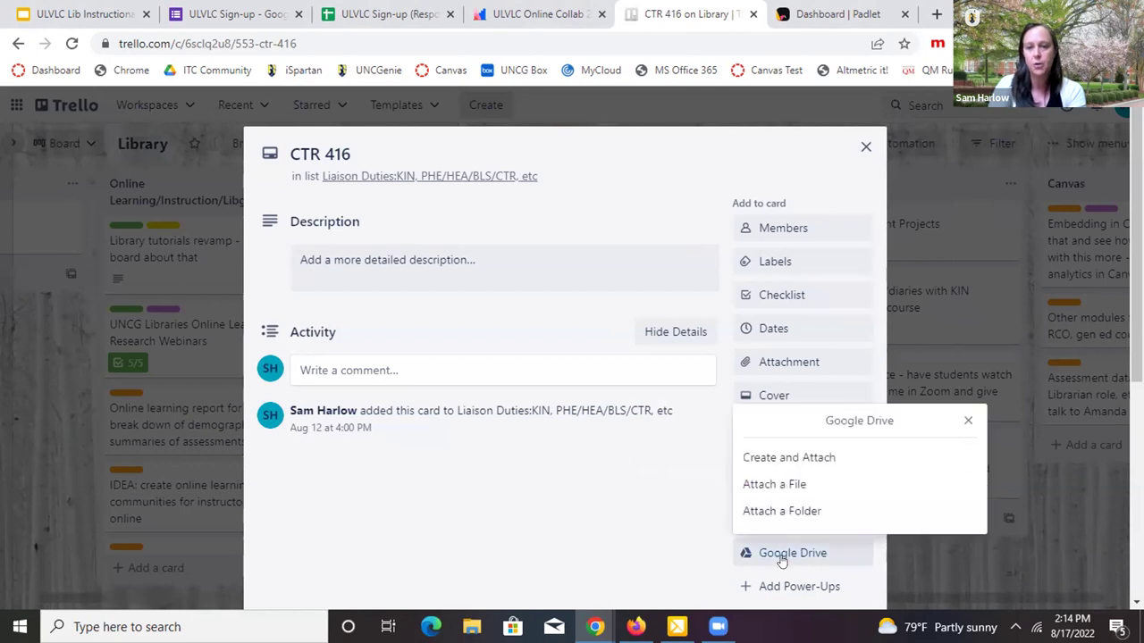
{"action": "left_click", "coordinate": [772, 484]}
{"action": "left_click", "coordinate": [792, 503]}
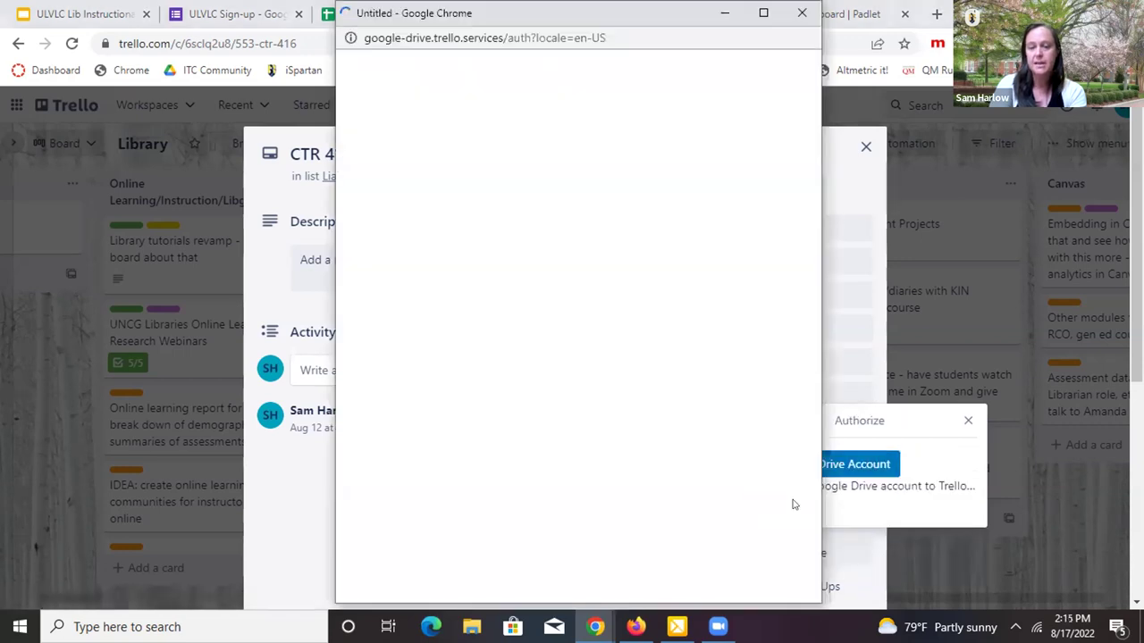
{"action": "left_click", "coordinate": [499, 223]}
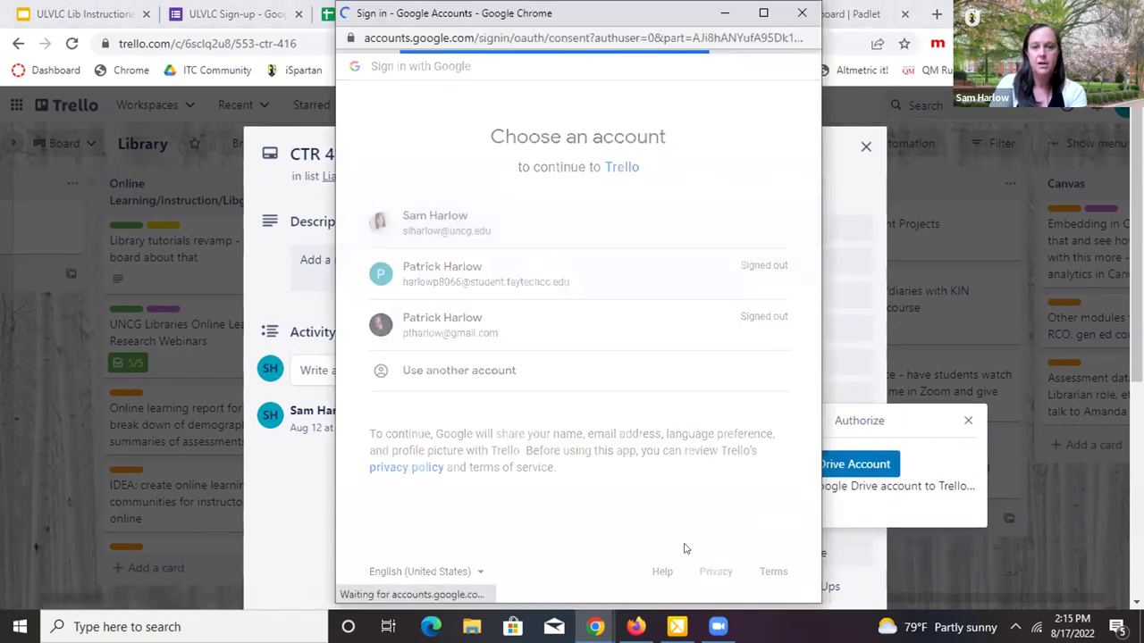
{"action": "left_click", "coordinate": [664, 576]}
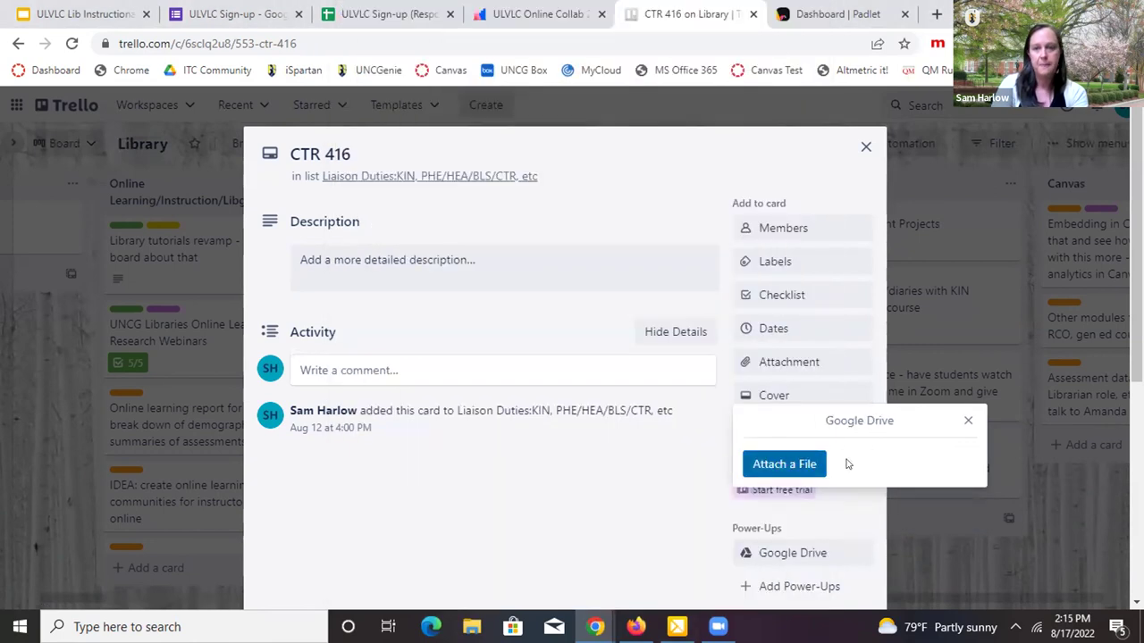
Search Drive for CTR 416 and attach 'CTR 416, Library Research, Resources', then close the card.
{"action": "left_click", "coordinate": [784, 463]}
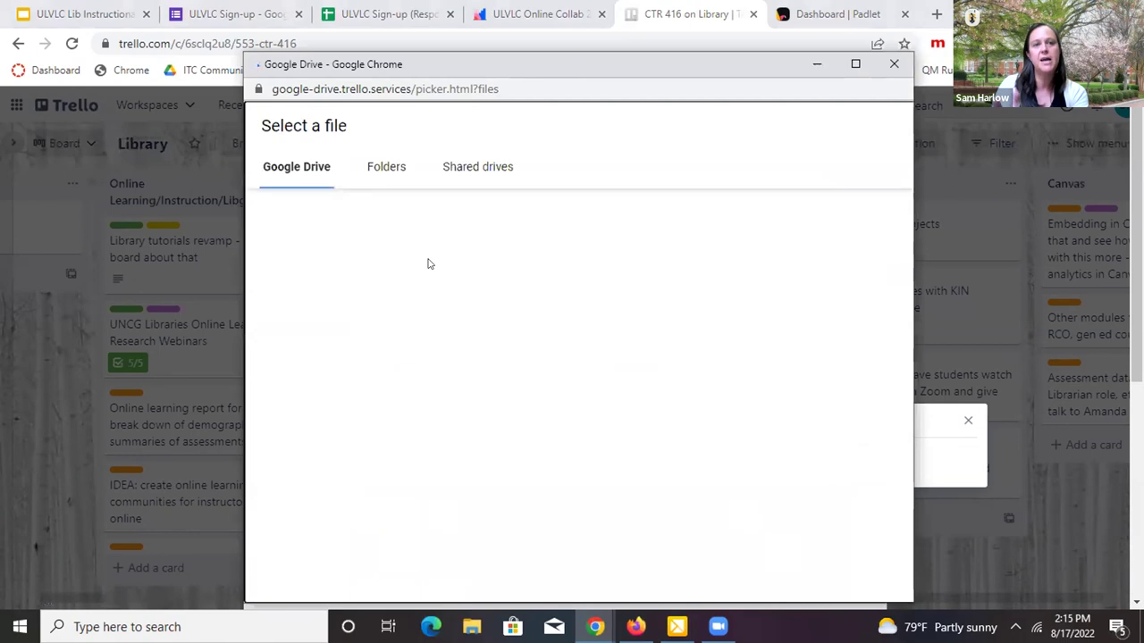
{"action": "left_click", "coordinate": [367, 215]}
{"action": "type", "text": "c"}
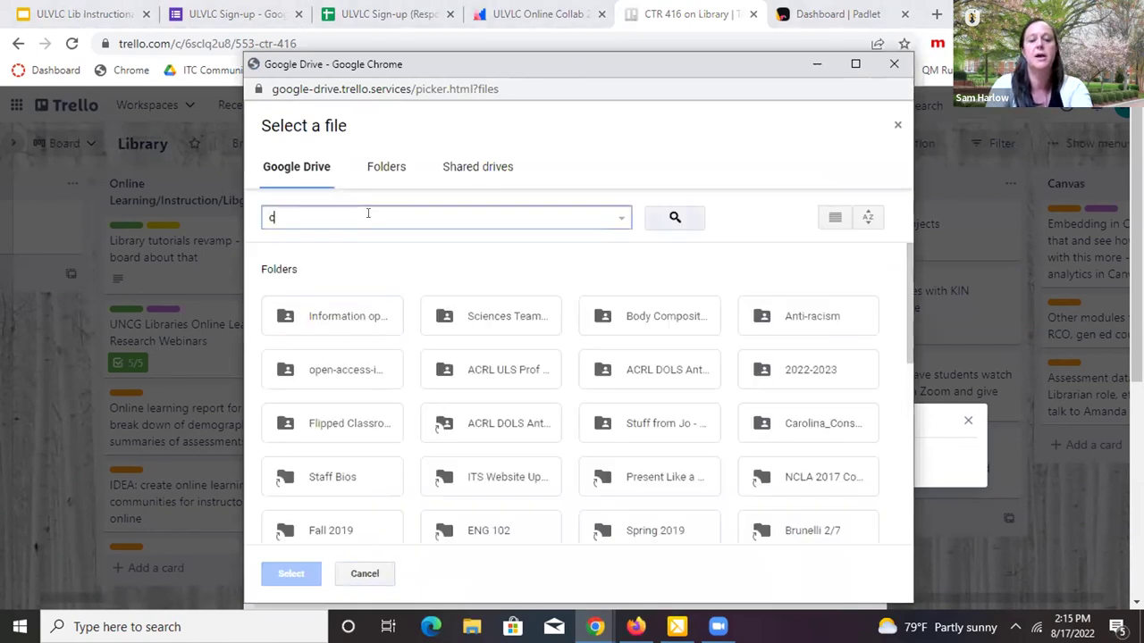
{"action": "type", "text": "tr 415"}
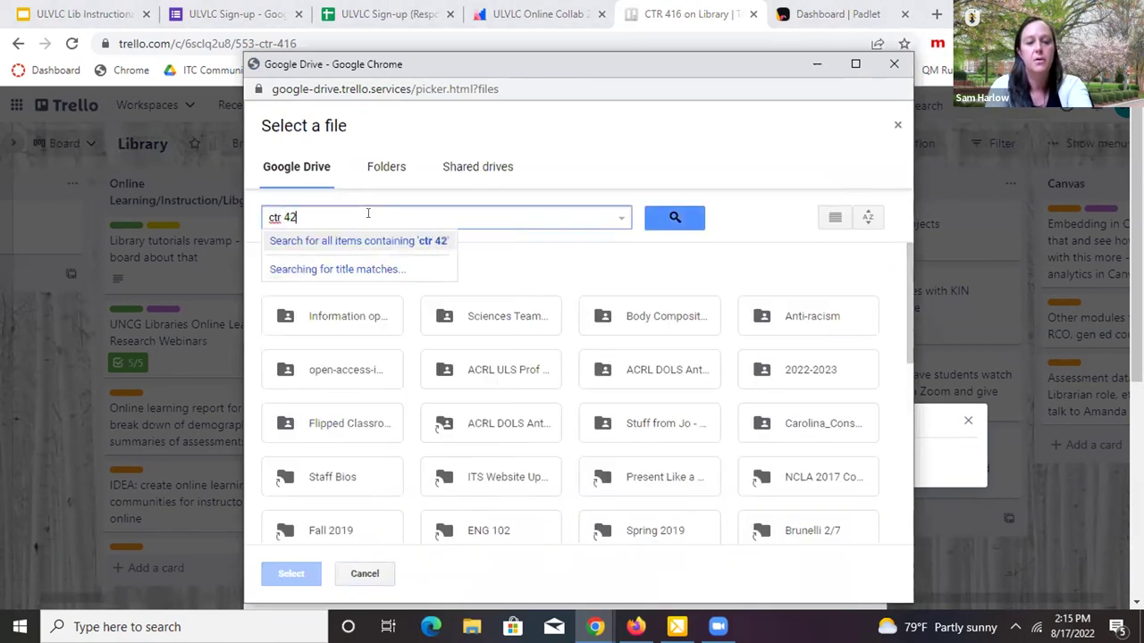
{"action": "type", "text": "6"}
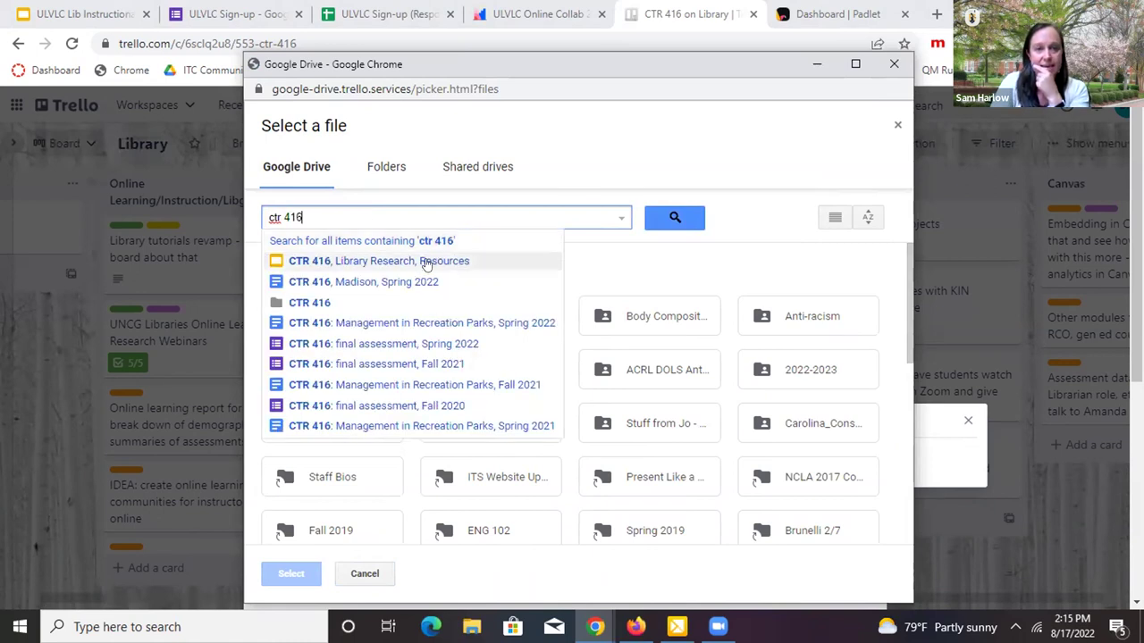
{"action": "left_click", "coordinate": [426, 261]}
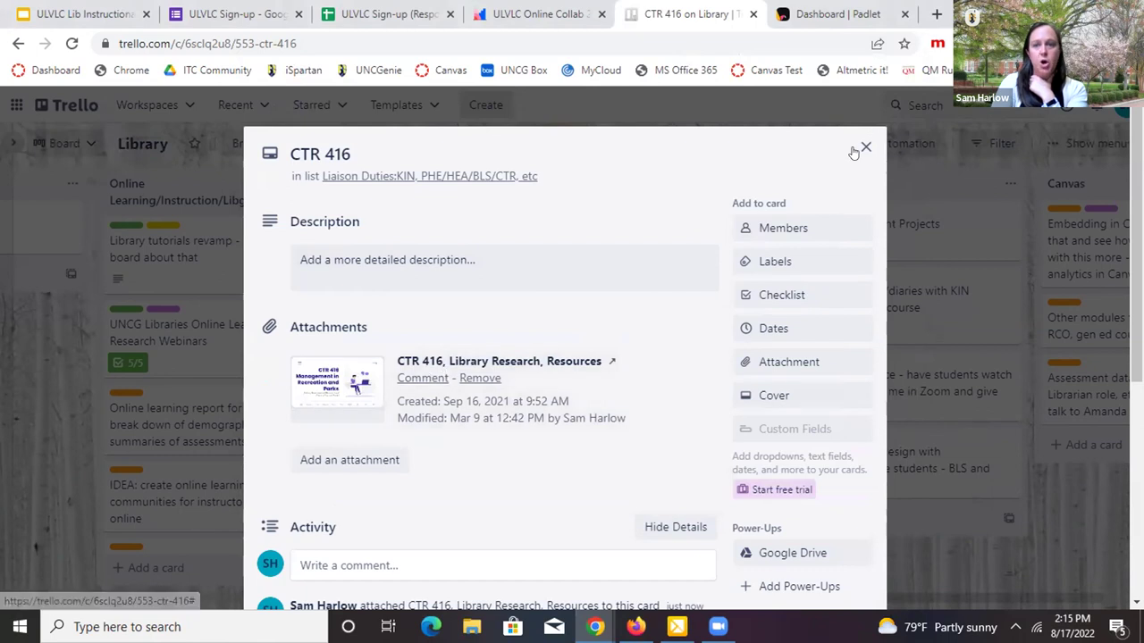
{"action": "key", "text": "Escape"}
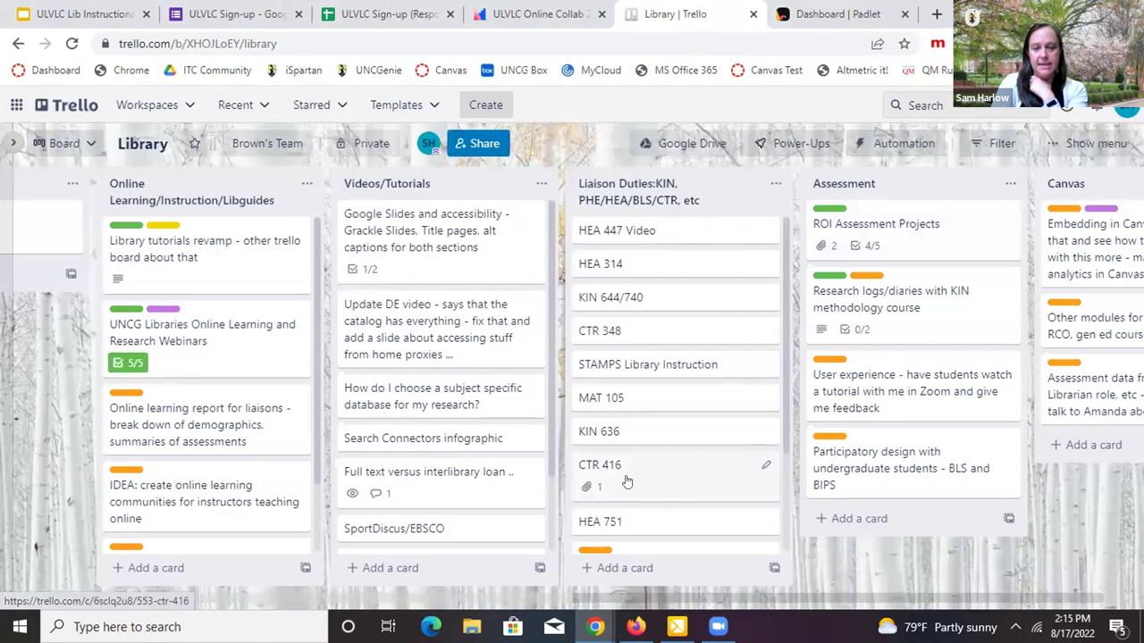
Open CTR 416 to view its attached slides in a new tab, then close the card.
{"action": "left_click", "coordinate": [626, 483]}
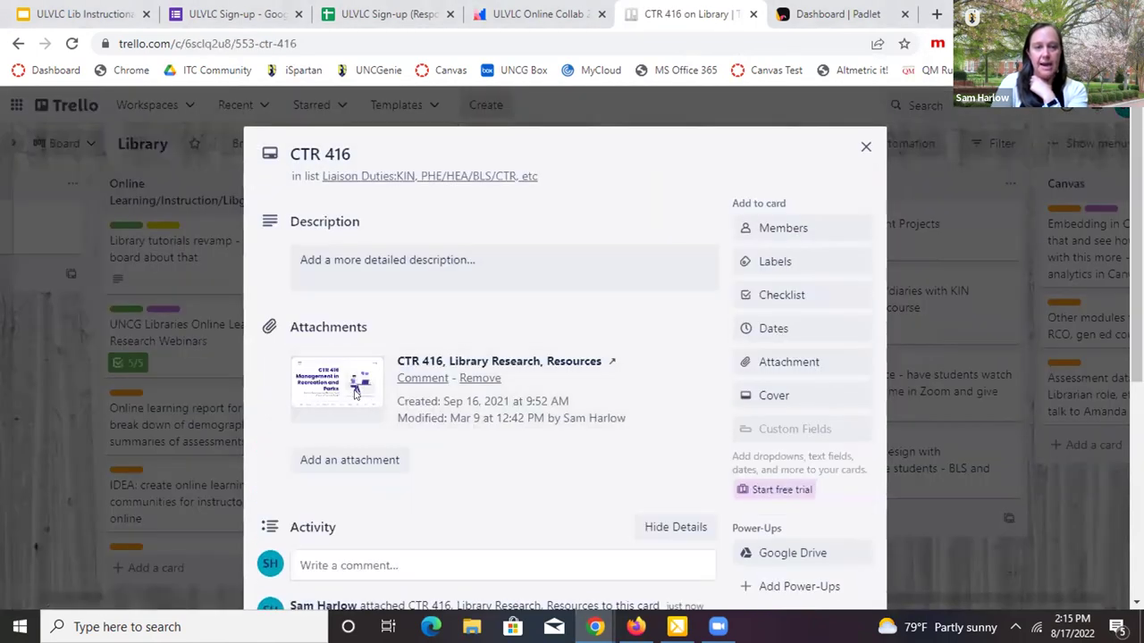
{"action": "left_click", "coordinate": [363, 399]}
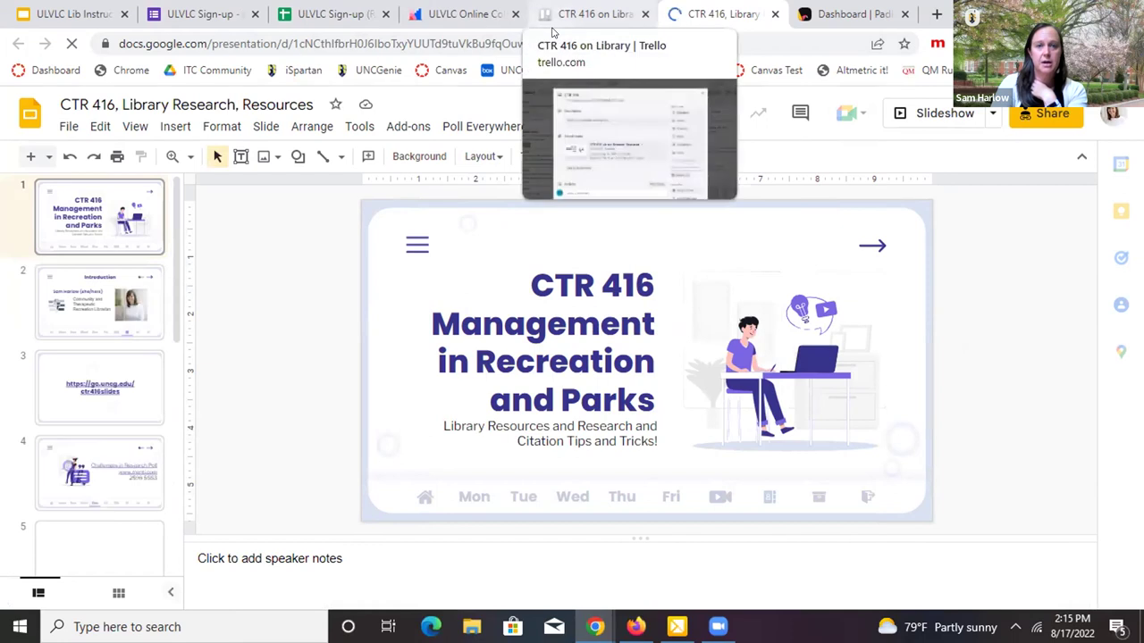
{"action": "left_click", "coordinate": [552, 31]}
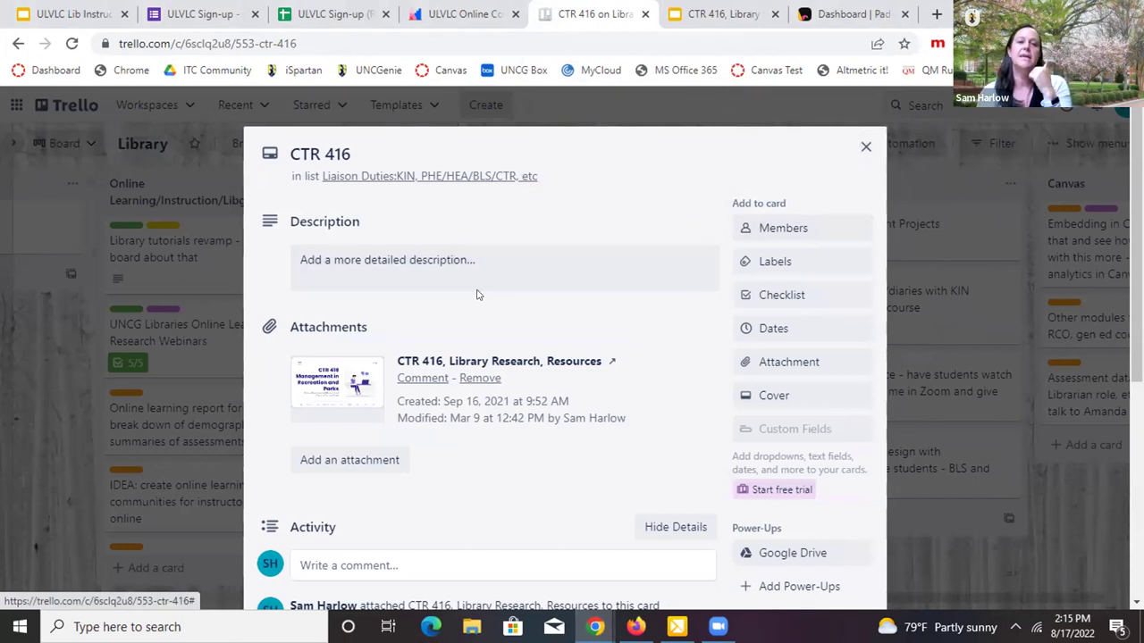
{"action": "left_click", "coordinate": [370, 264]}
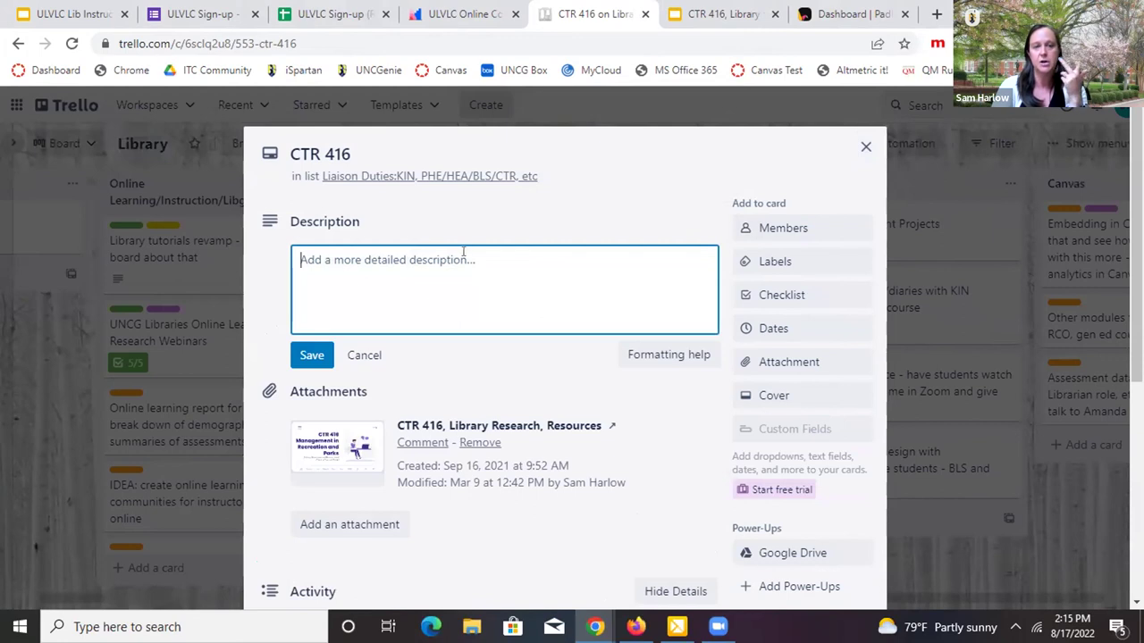
{"action": "left_click", "coordinate": [863, 146]}
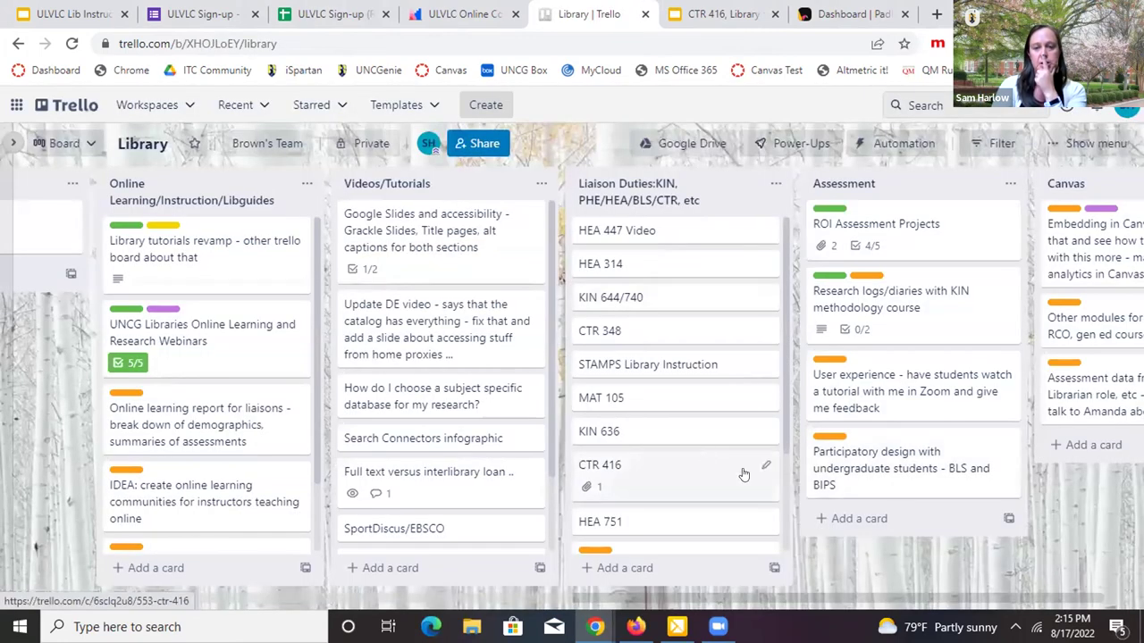
Tag CTR 416 with the green In Progress label and drag it to the top of Liaison Duties.
{"action": "left_click", "coordinate": [693, 471]}
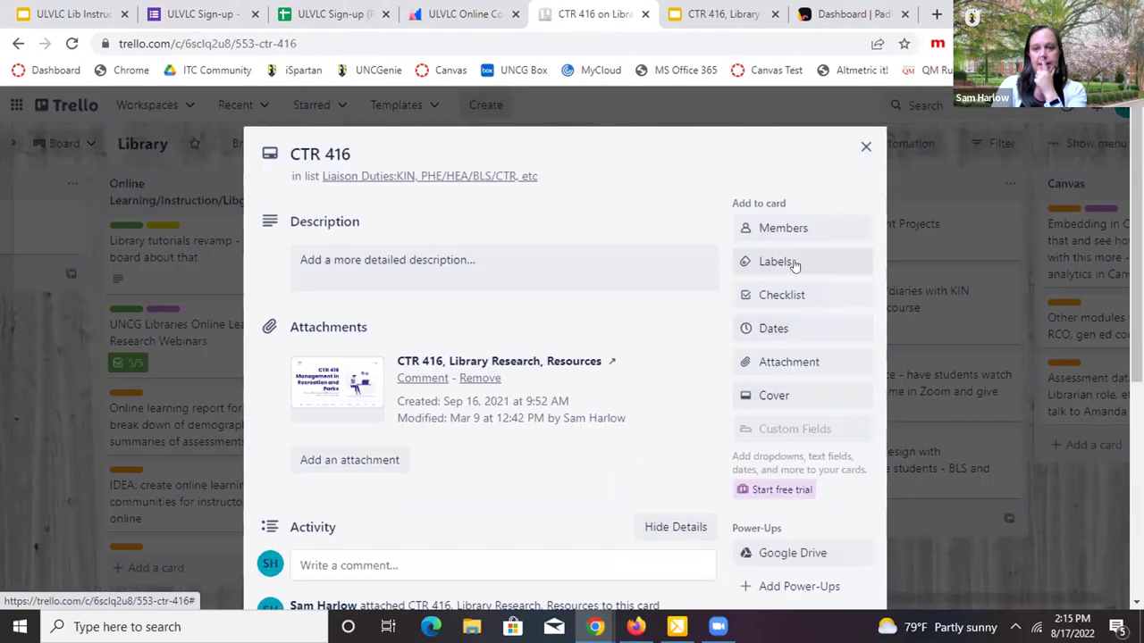
{"action": "left_click", "coordinate": [794, 262]}
{"action": "left_click", "coordinate": [804, 245]}
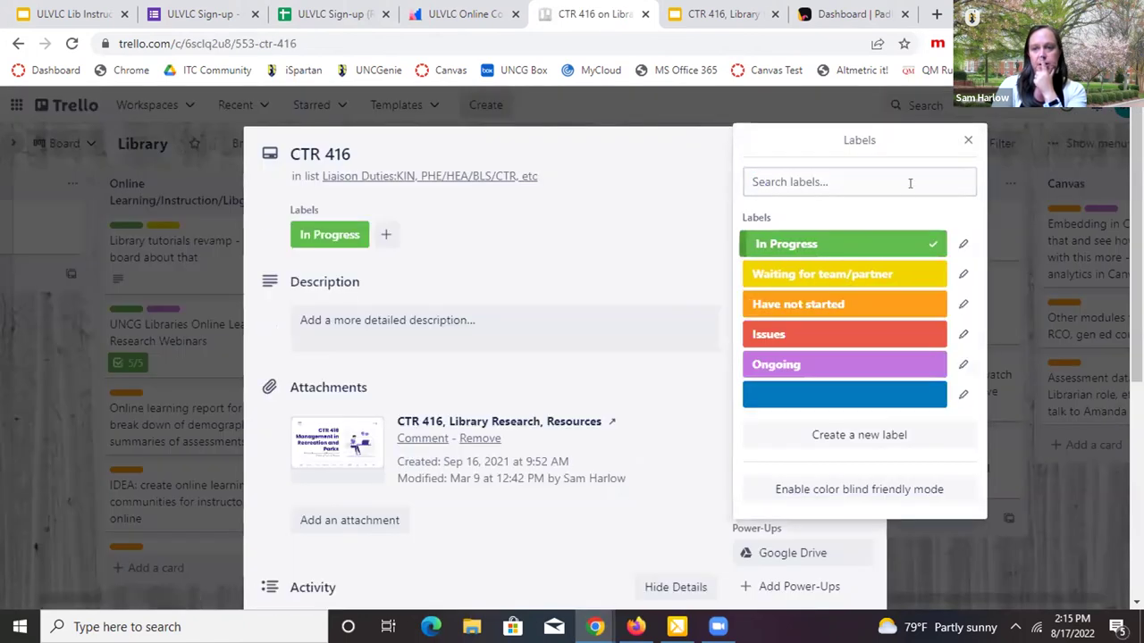
{"action": "left_click", "coordinate": [964, 141]}
{"action": "left_click", "coordinate": [863, 146]}
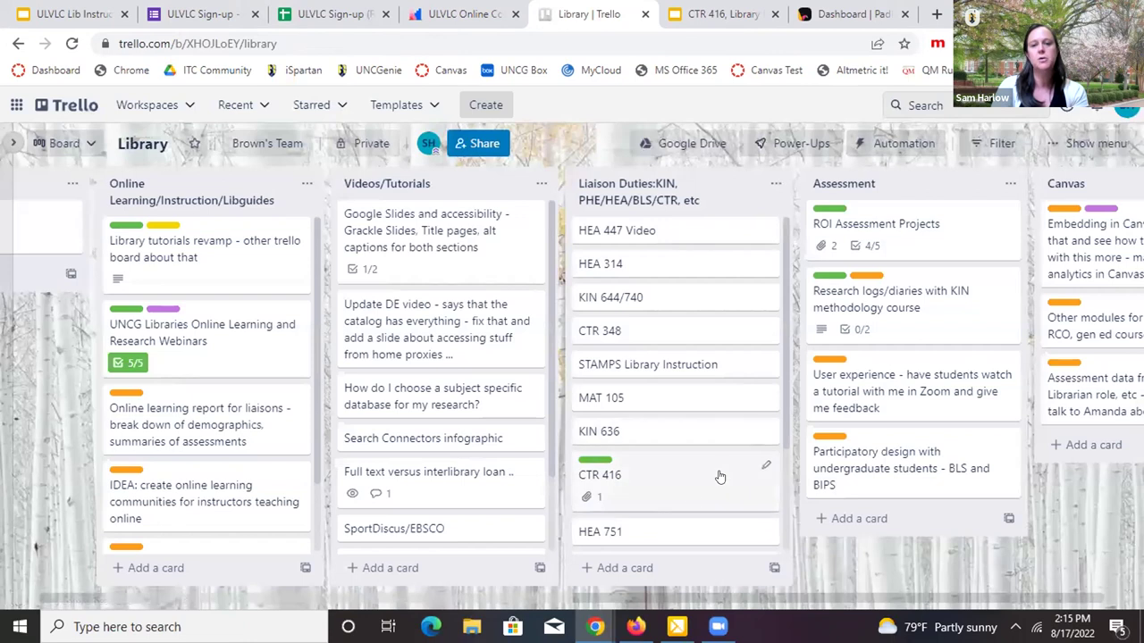
{"action": "left_click_drag", "start_coordinate": [658, 493], "coordinate": [658, 246]}
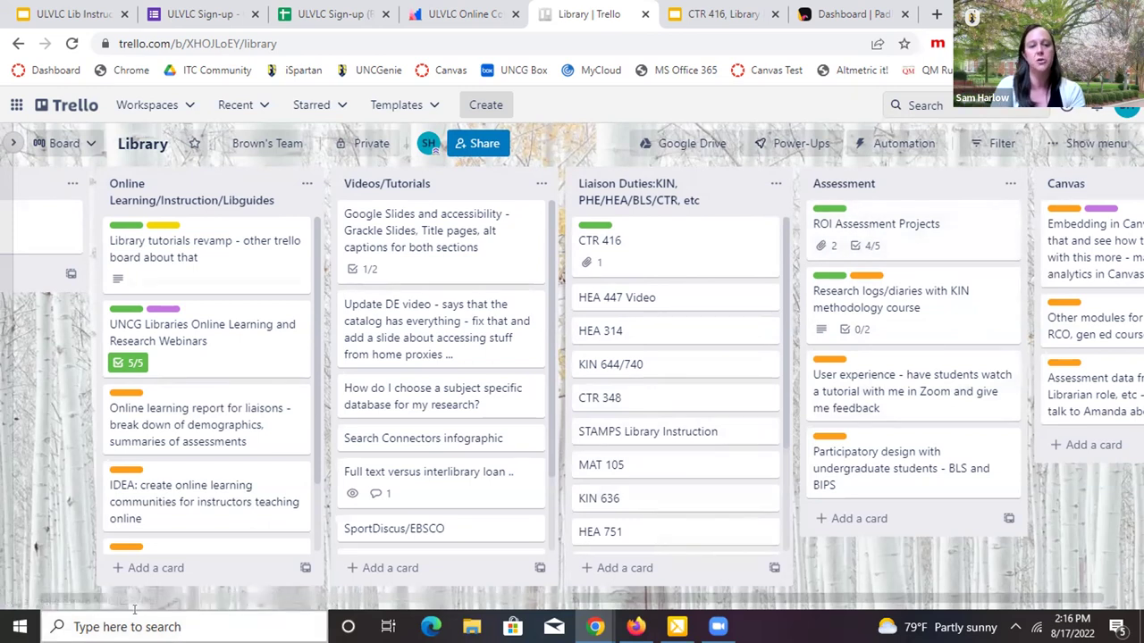
Drag the board right to reveal the National and NCLA Committees, Health Science/Science Team and Training lists.
{"action": "mouse_move", "coordinate": [107, 601]}
{"action": "left_mouse_down"}
{"action": "mouse_move", "coordinate": [500, 576]}
{"action": "mouse_move", "coordinate": [780, 542]}
{"action": "left_mouse_up"}
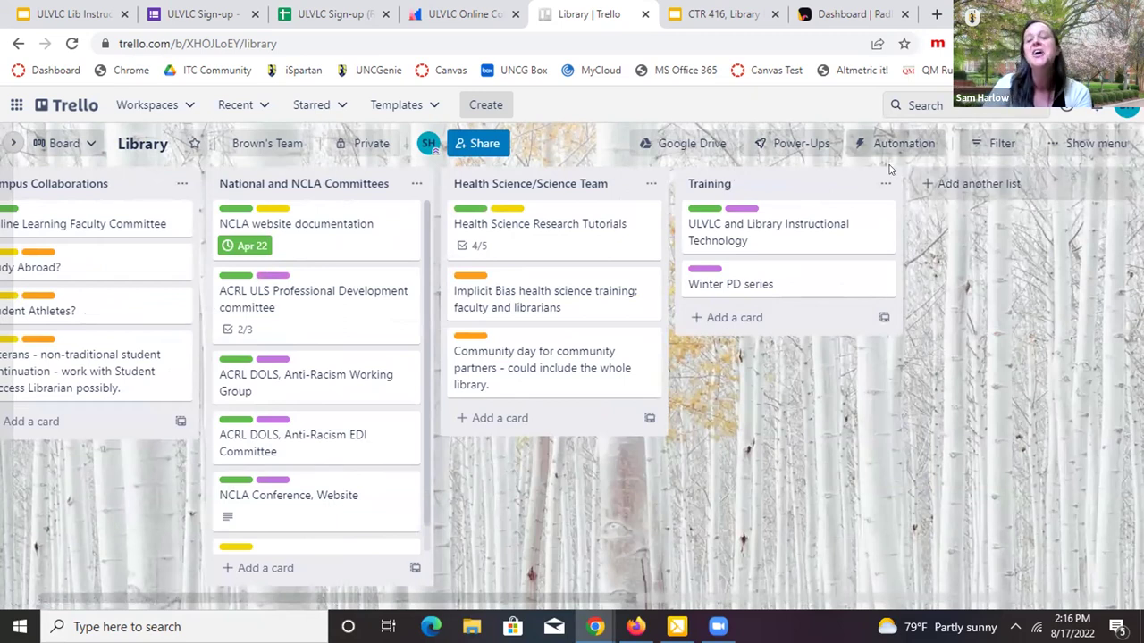
{"action": "left_click", "coordinate": [865, 152]}
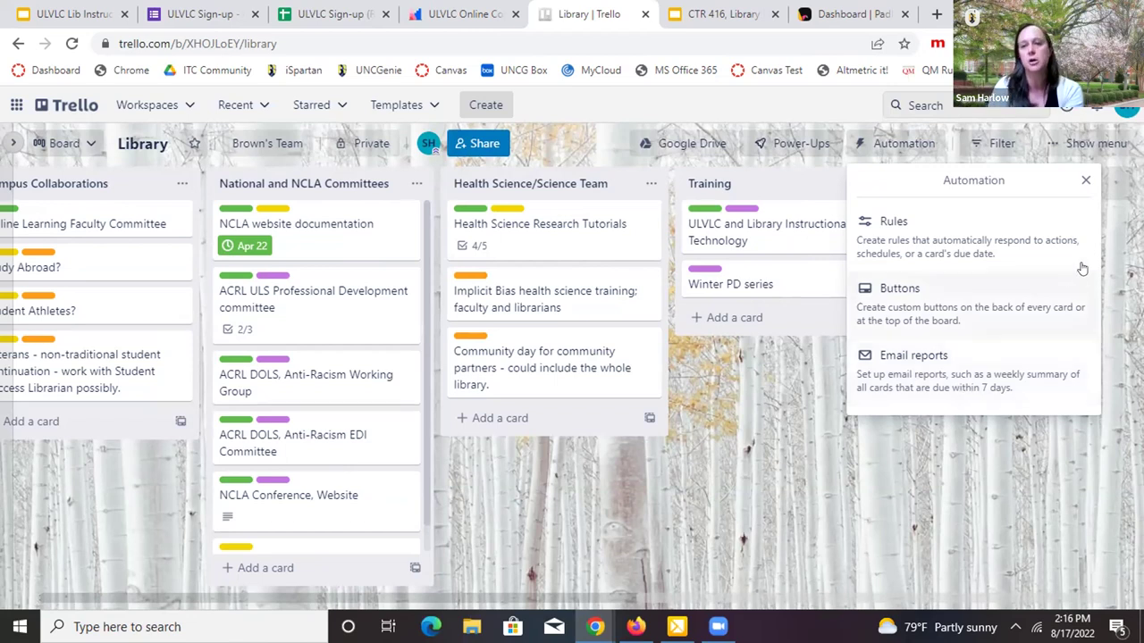
{"action": "left_click", "coordinate": [1084, 183]}
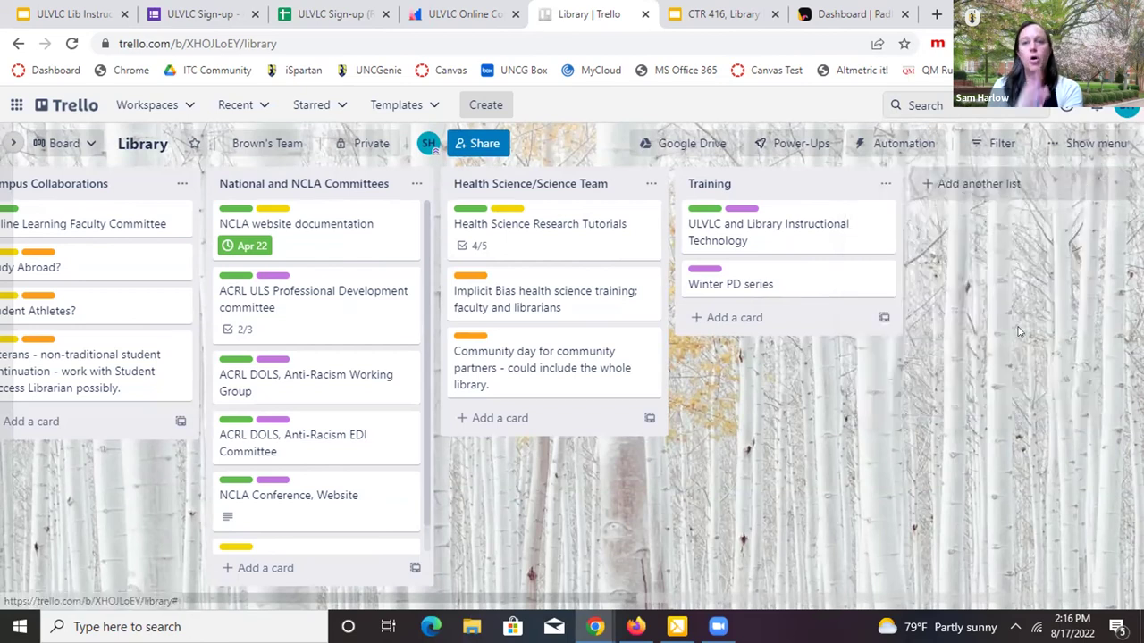
Glance at the board menu, then review the visibility options and leave the board Private.
{"action": "left_click", "coordinate": [1096, 144]}
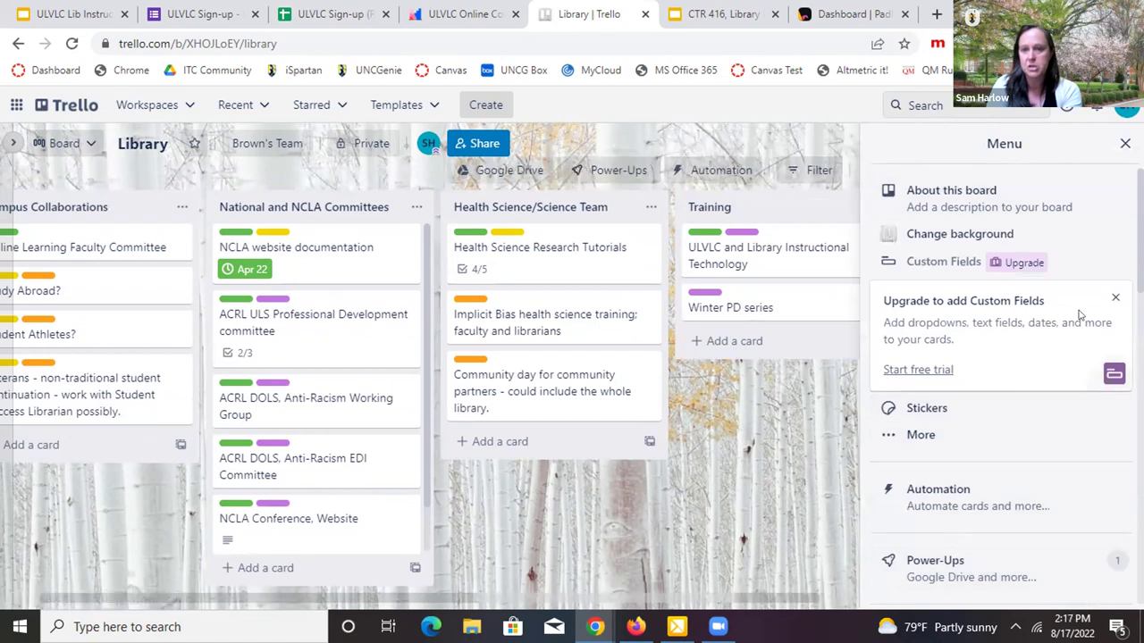
{"action": "left_click", "coordinate": [1123, 145]}
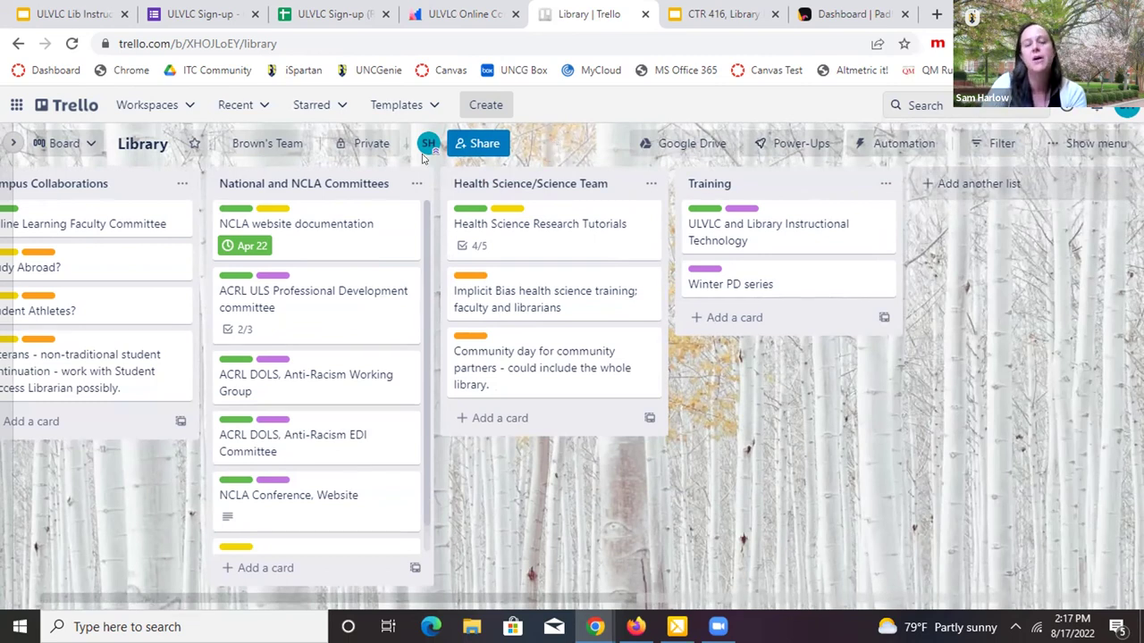
{"action": "left_click", "coordinate": [361, 145]}
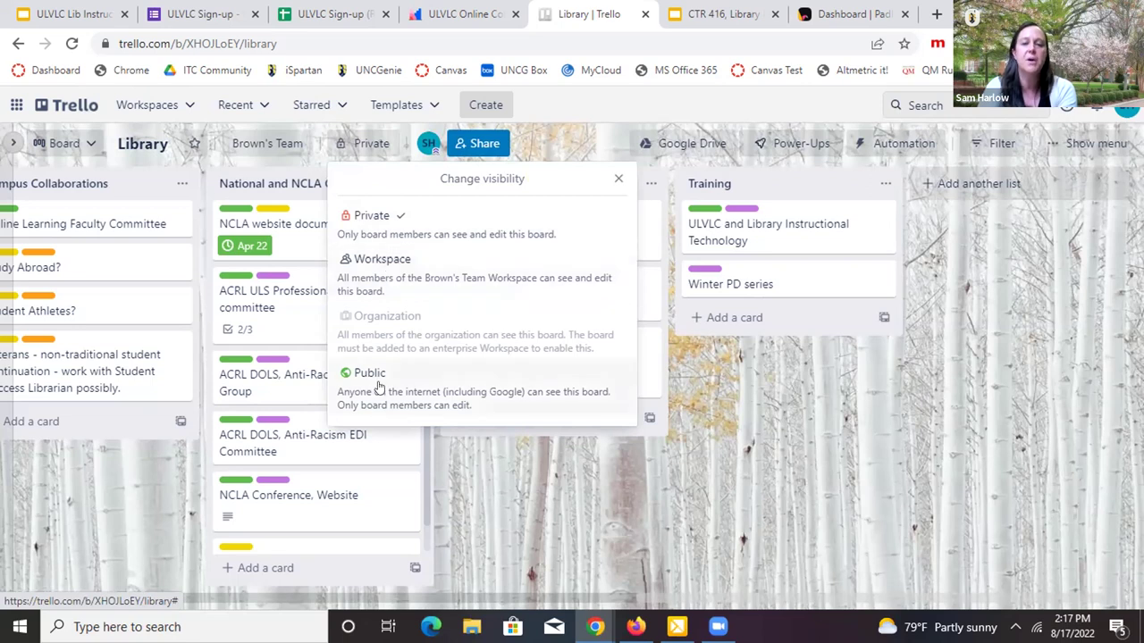
{"action": "left_click", "coordinate": [659, 492]}
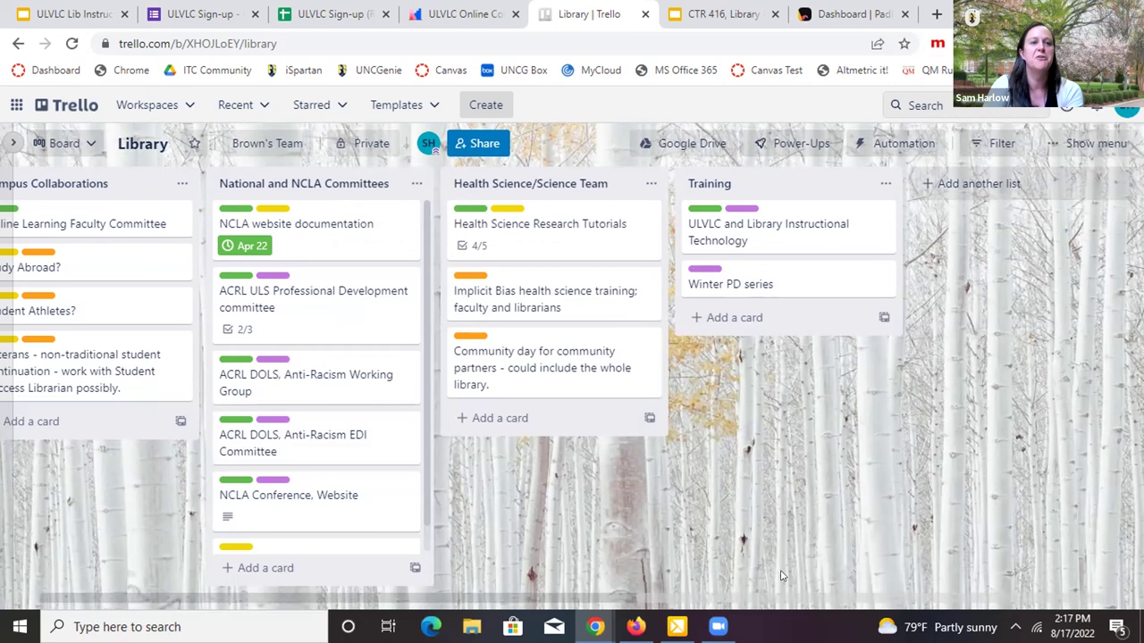
Preview the alternative board views, then return to the Boards home page via the Trello logo.
{"action": "left_click", "coordinate": [61, 148]}
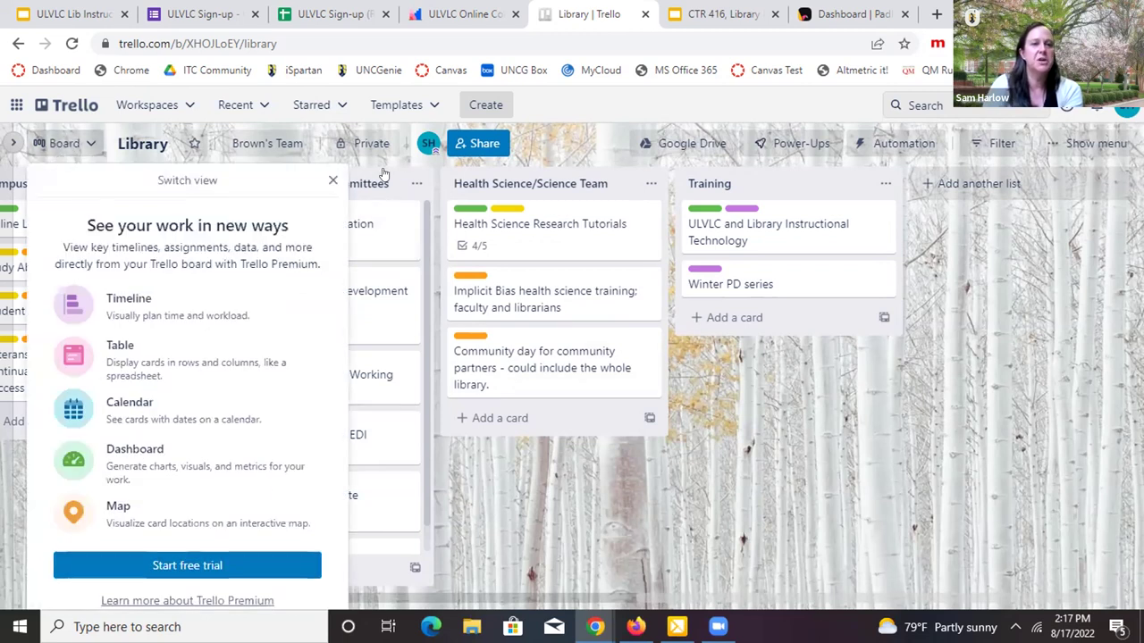
{"action": "left_click", "coordinate": [743, 448]}
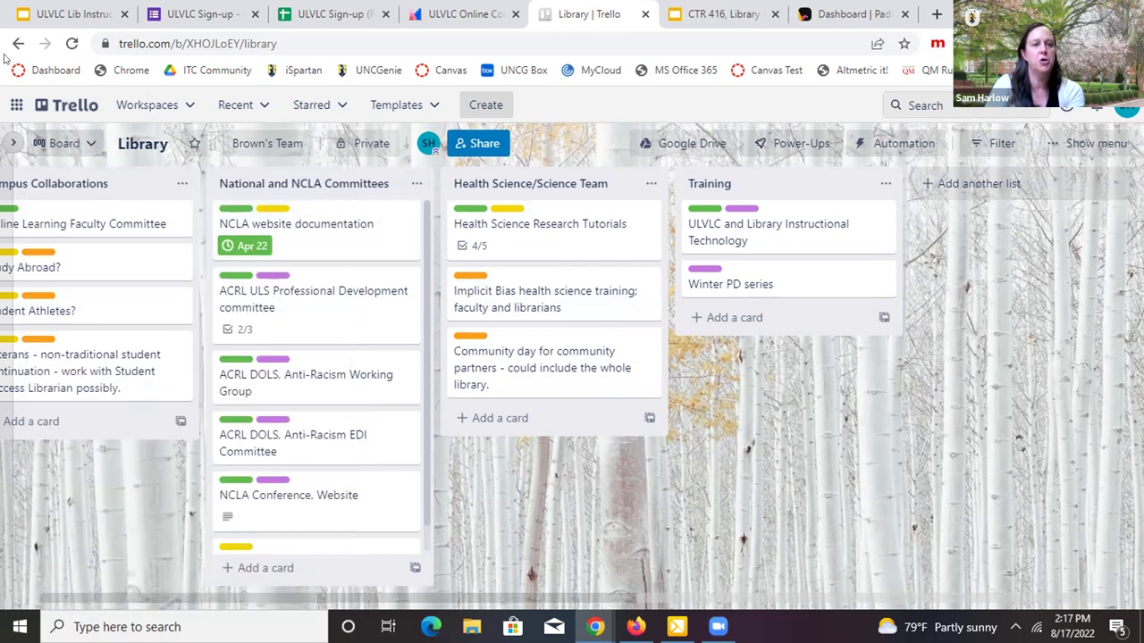
{"action": "left_click", "coordinate": [78, 115]}
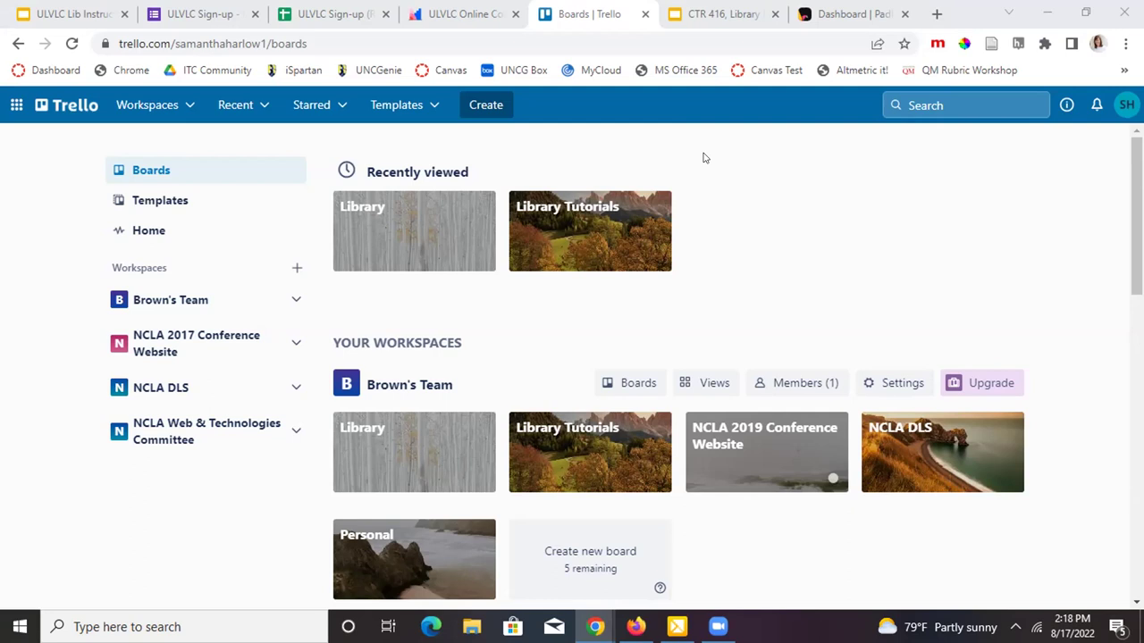
Reopen the Library board and go to Automation > Rules in Butler.
{"action": "left_click", "coordinate": [421, 242]}
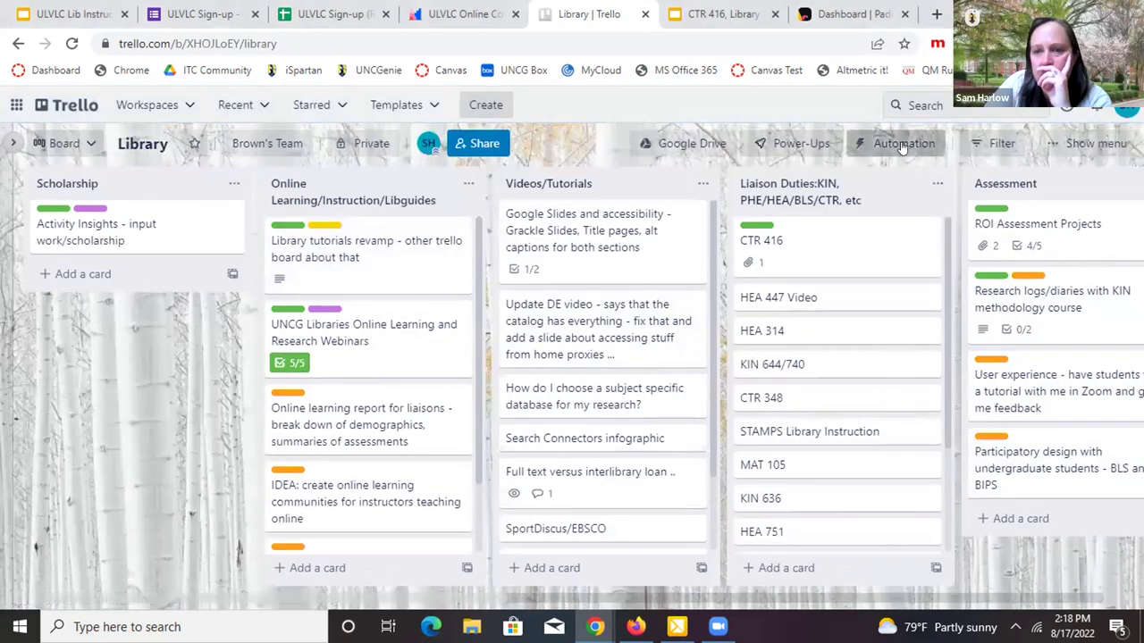
{"action": "left_click", "coordinate": [903, 145]}
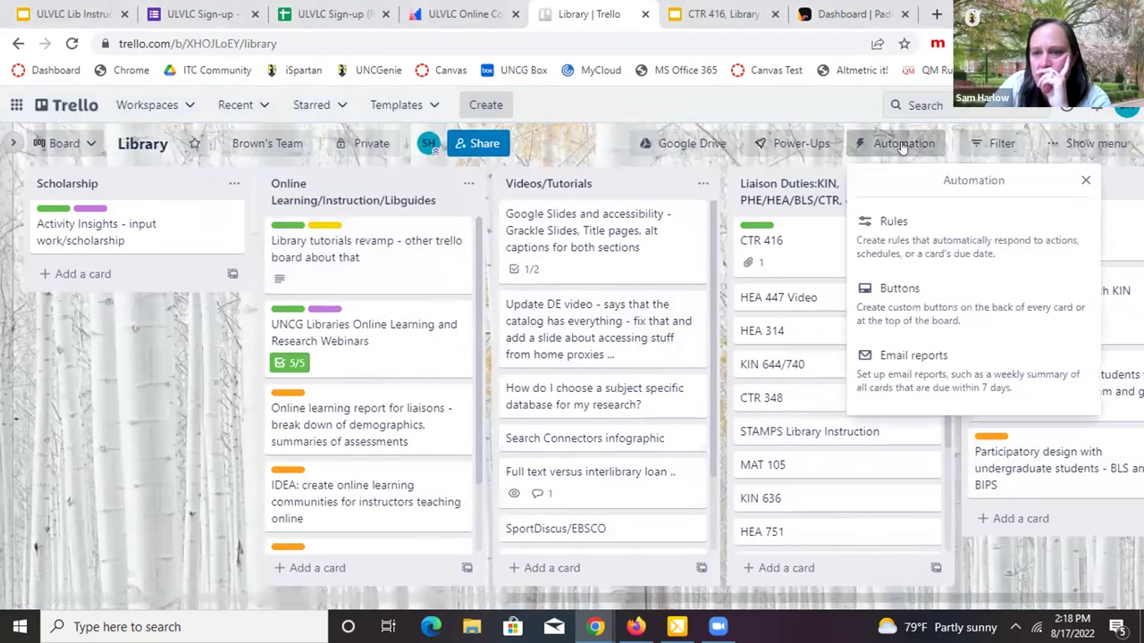
{"action": "left_click", "coordinate": [950, 252]}
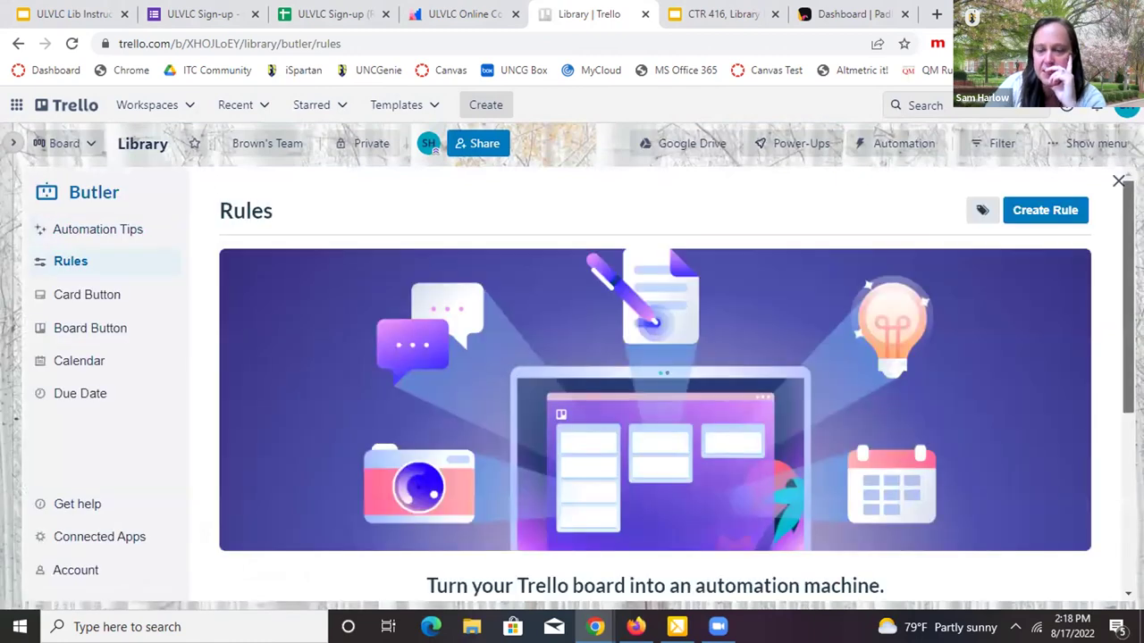
Scroll through the Library board's Butler Rules page.
{"action": "scroll", "coordinate": [655, 381], "scroll_direction": "down", "scroll_amount": 2}
{"action": "scroll", "coordinate": [655, 381], "scroll_direction": "down", "scroll_amount": 1}
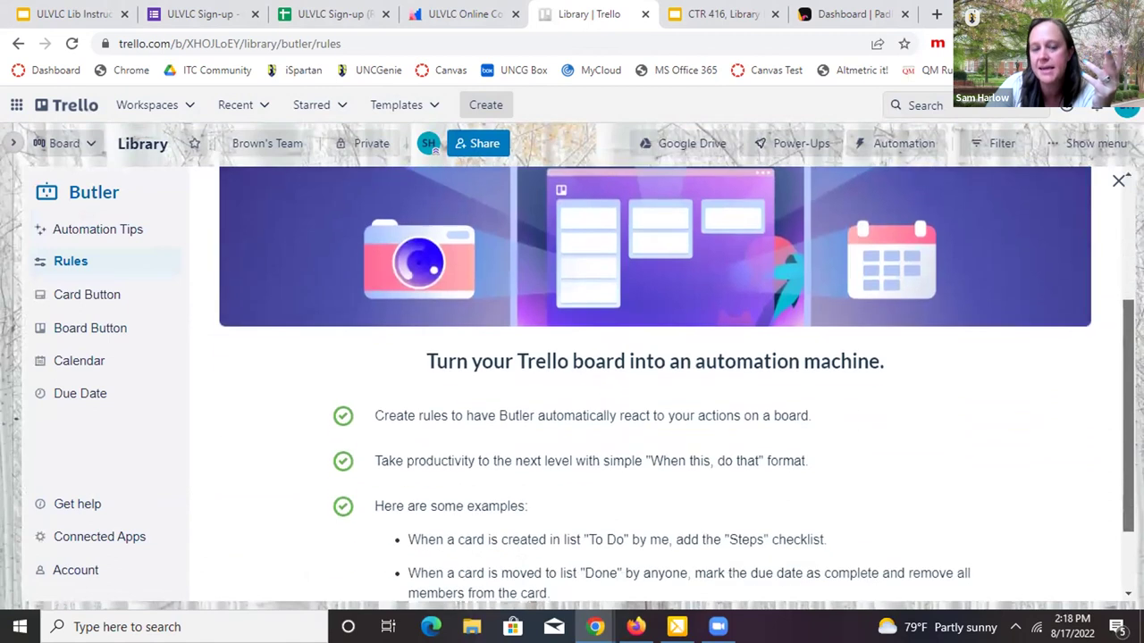
{"action": "scroll", "coordinate": [655, 381], "scroll_direction": "down", "scroll_amount": 1}
{"action": "scroll", "coordinate": [655, 381], "scroll_direction": "up", "scroll_amount": 4}
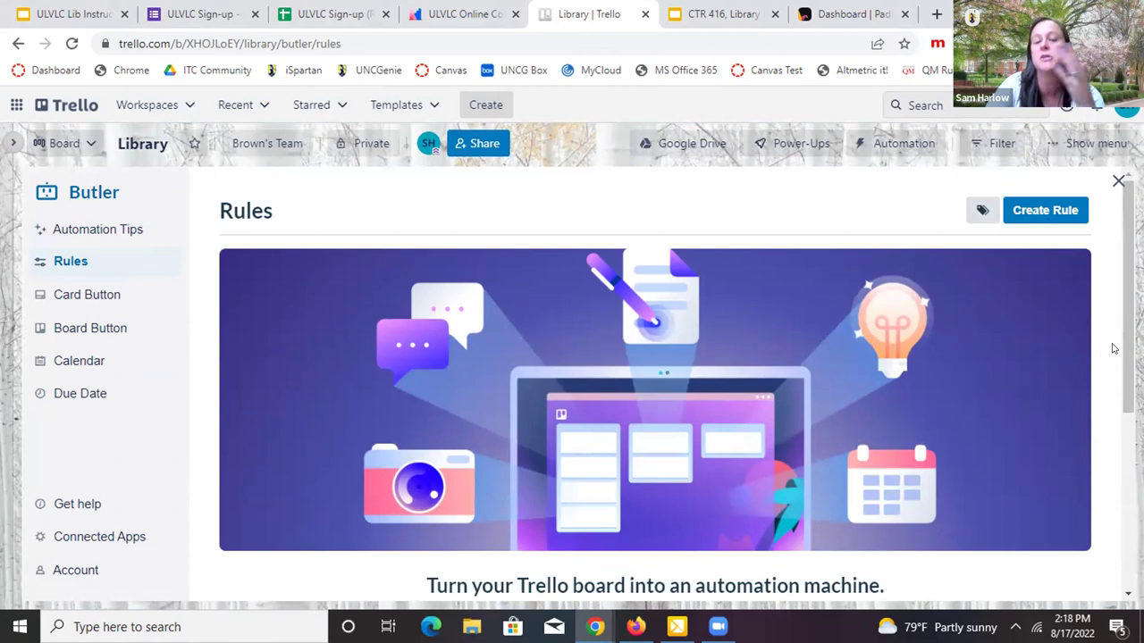
{"action": "scroll", "coordinate": [1119, 488], "scroll_direction": "down", "scroll_amount": 3}
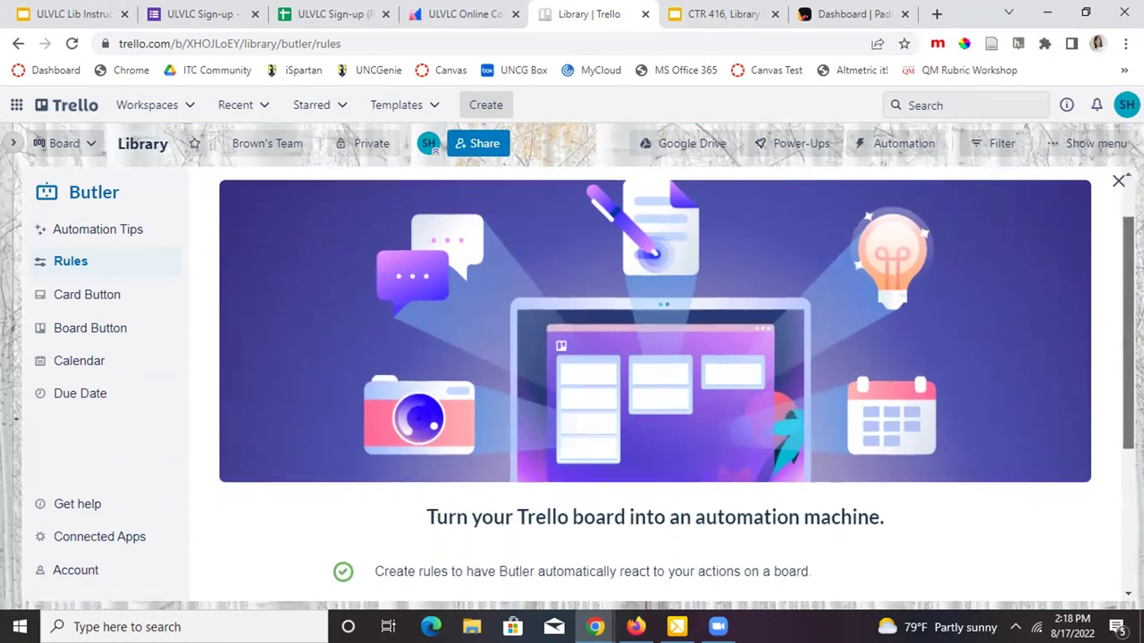
{"action": "scroll", "coordinate": [1119, 488], "scroll_direction": "down", "scroll_amount": 1}
{"action": "scroll", "coordinate": [1119, 488], "scroll_direction": "up", "scroll_amount": 4}
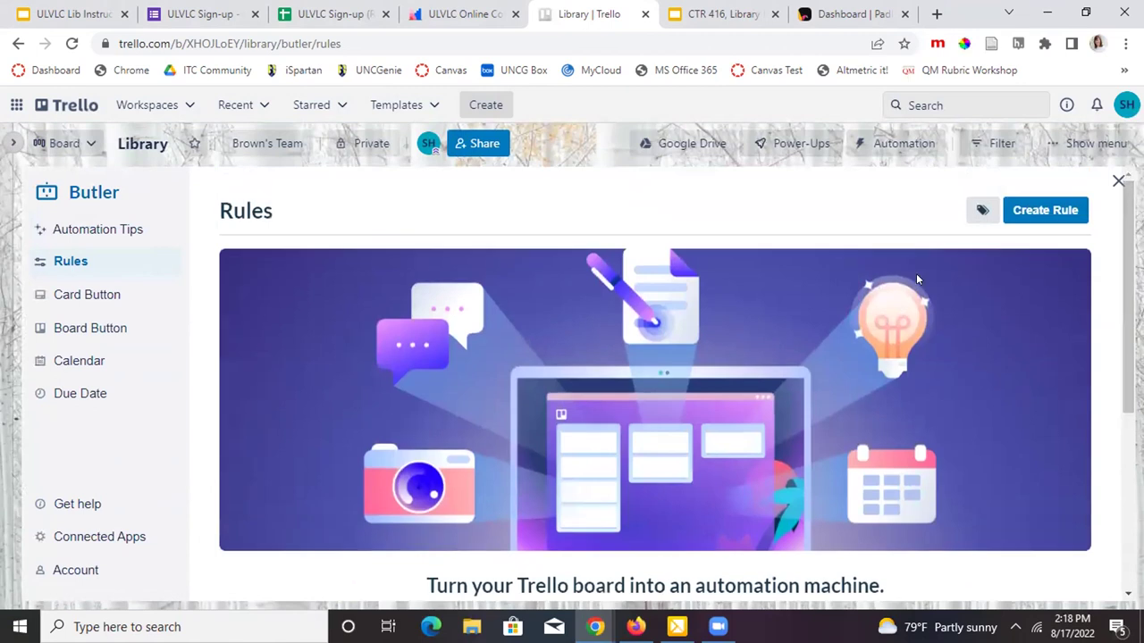
Review the board's Butler Automation Tips, then close the Butler panel.
{"action": "left_click", "coordinate": [98, 230]}
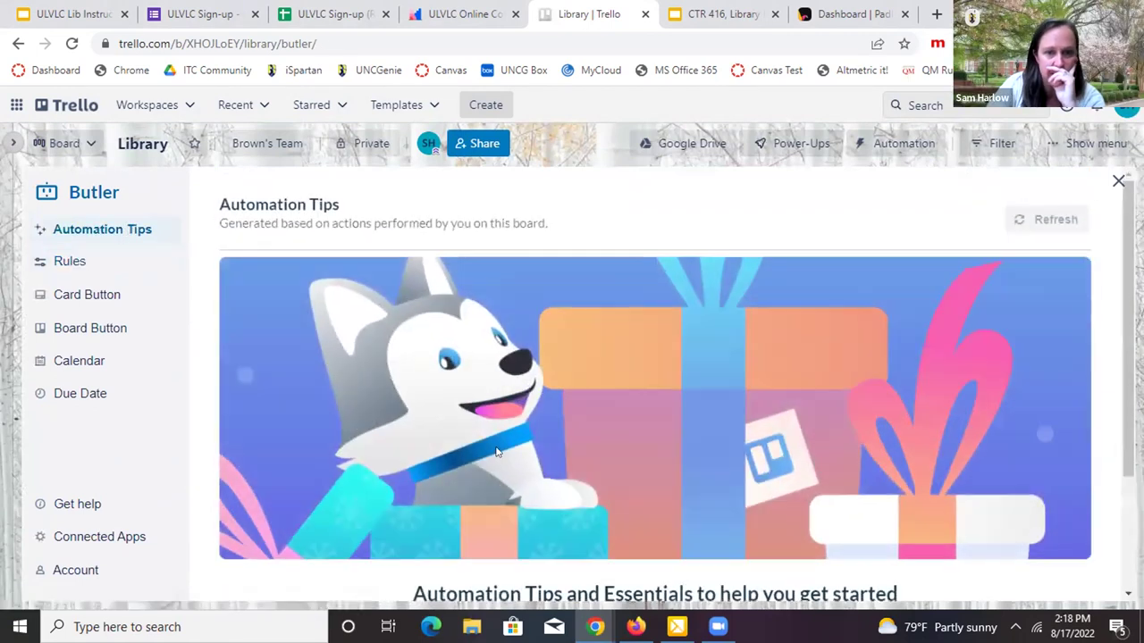
{"action": "scroll", "coordinate": [1127, 342], "scroll_direction": "down", "scroll_amount": 4}
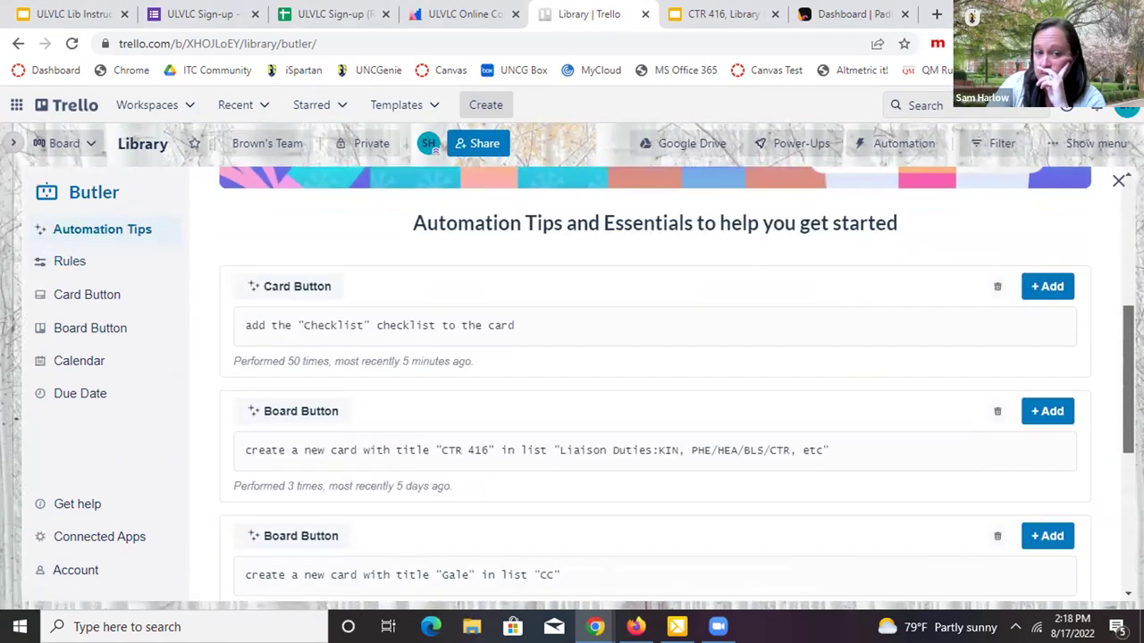
{"action": "scroll", "coordinate": [655, 382], "scroll_direction": "down", "scroll_amount": 3}
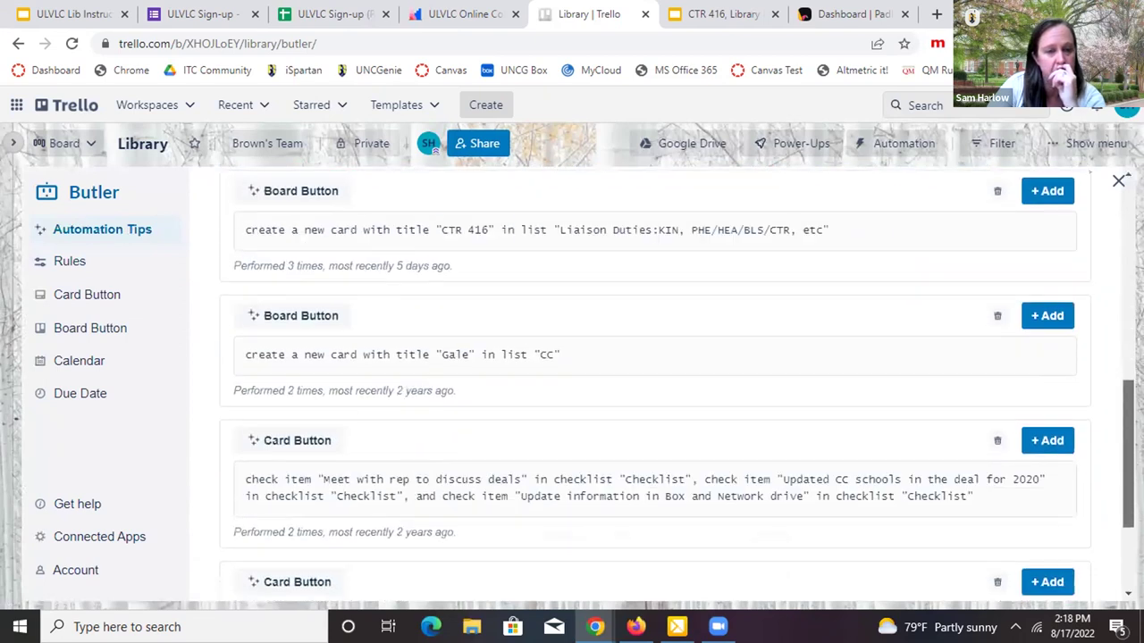
{"action": "scroll", "coordinate": [655, 382], "scroll_direction": "down", "scroll_amount": 2}
{"action": "scroll", "coordinate": [1093, 254], "scroll_direction": "up", "scroll_amount": 10}
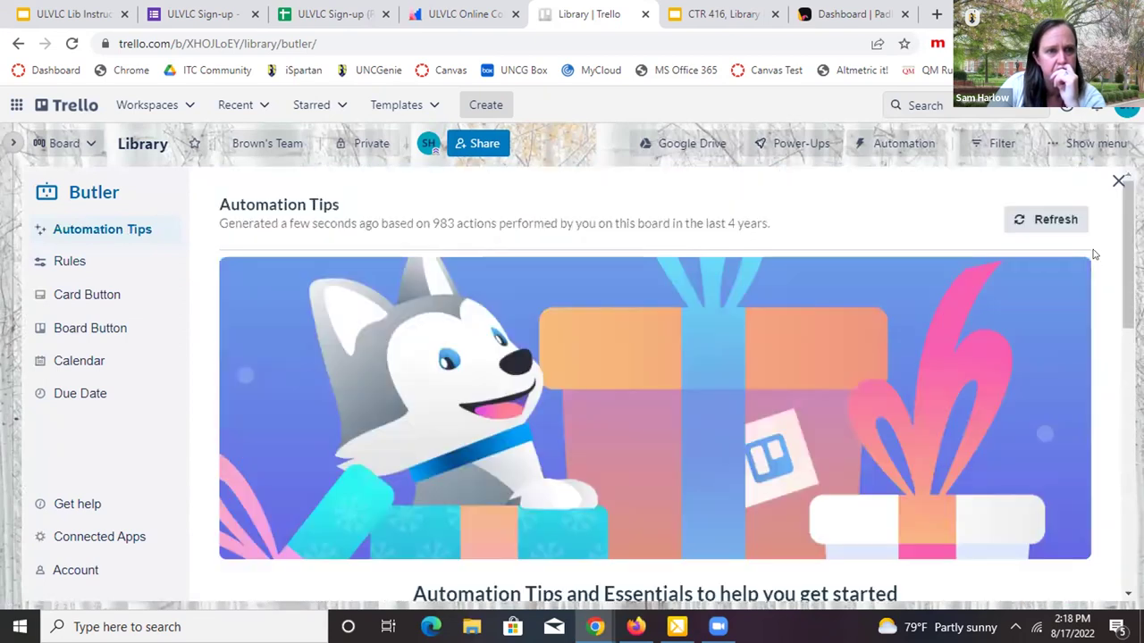
{"action": "left_click", "coordinate": [1117, 181]}
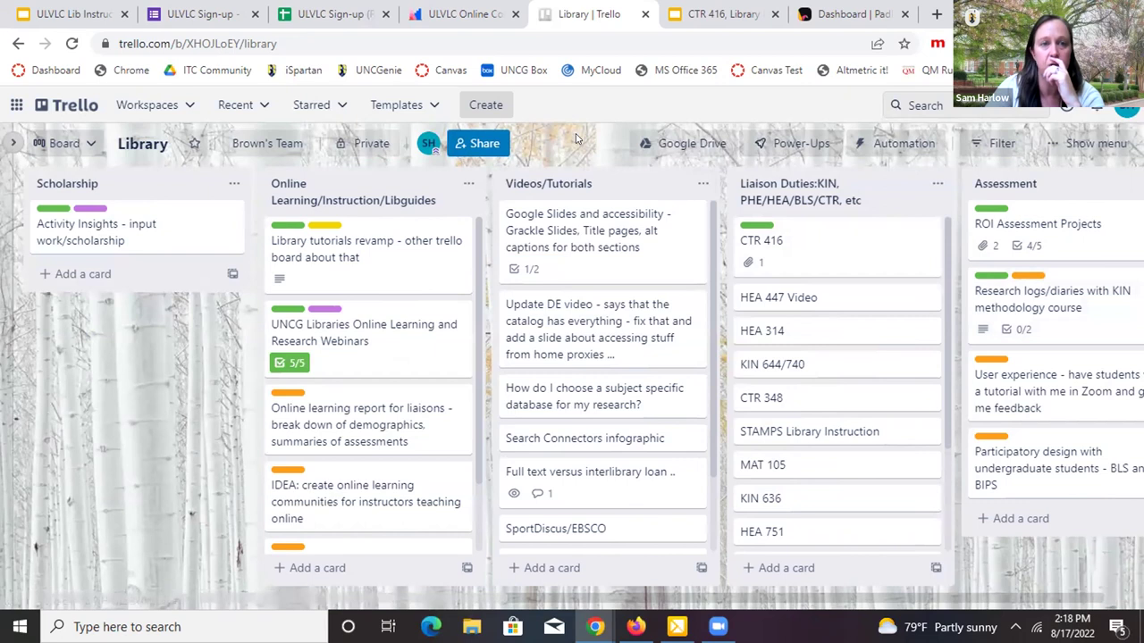
Reopen the Library Tutorials board from the Trello home page, then start a blank browser tab.
{"action": "left_click", "coordinate": [74, 108]}
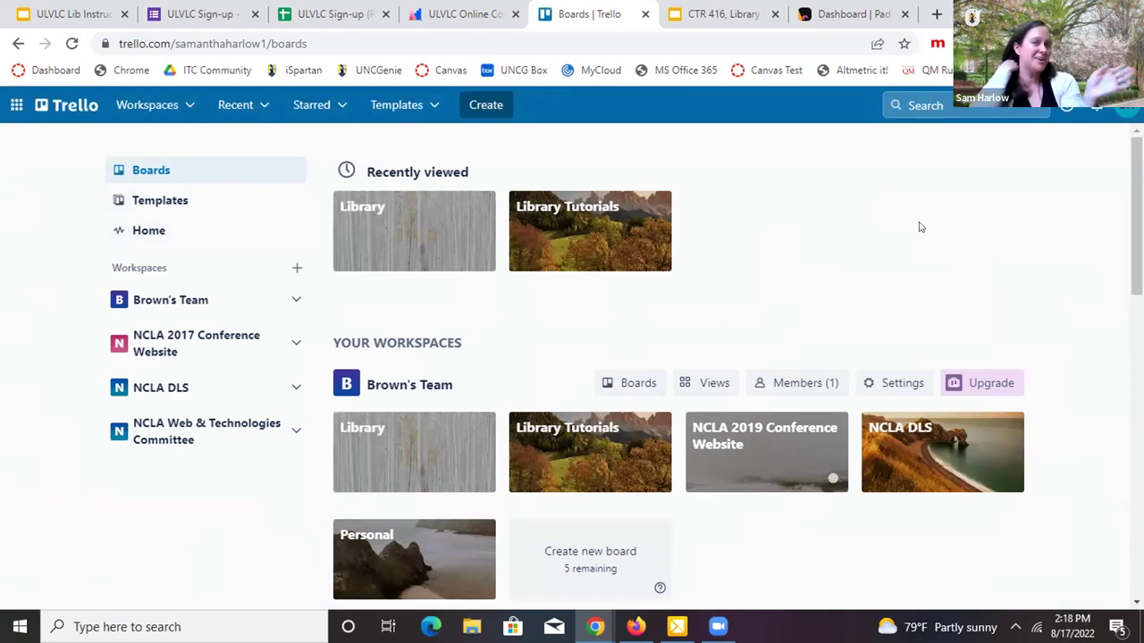
{"action": "scroll", "coordinate": [921, 227], "scroll_direction": "down", "scroll_amount": 1}
{"action": "scroll", "coordinate": [918, 226], "scroll_direction": "up", "scroll_amount": 1}
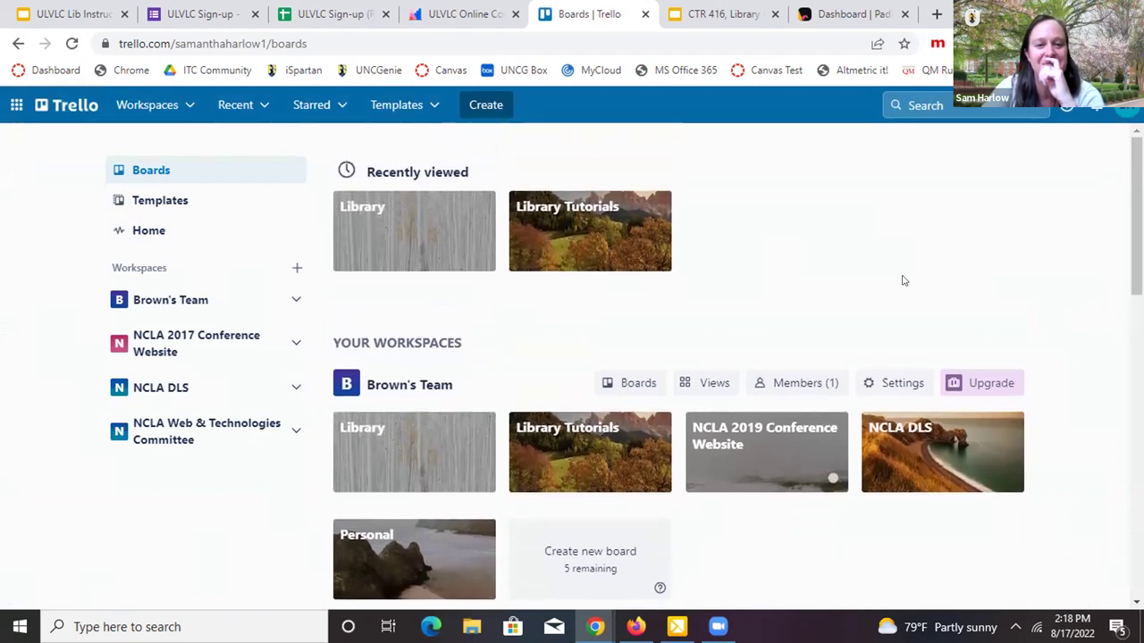
{"action": "left_click", "coordinate": [576, 239]}
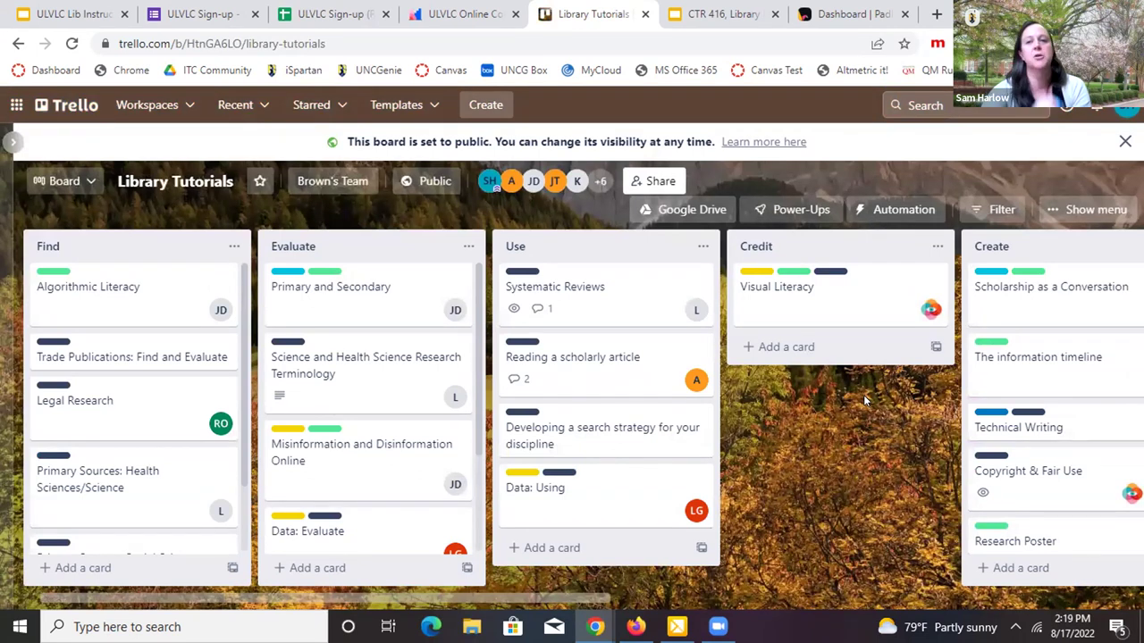
{"action": "key", "text": "ctrl+t"}
Load libapps4.uncg.edu/tutorials/ and scroll through the ULTRA tutorial lists.
{"action": "type", "text": "libapps"}
{"action": "key", "text": "Return"}
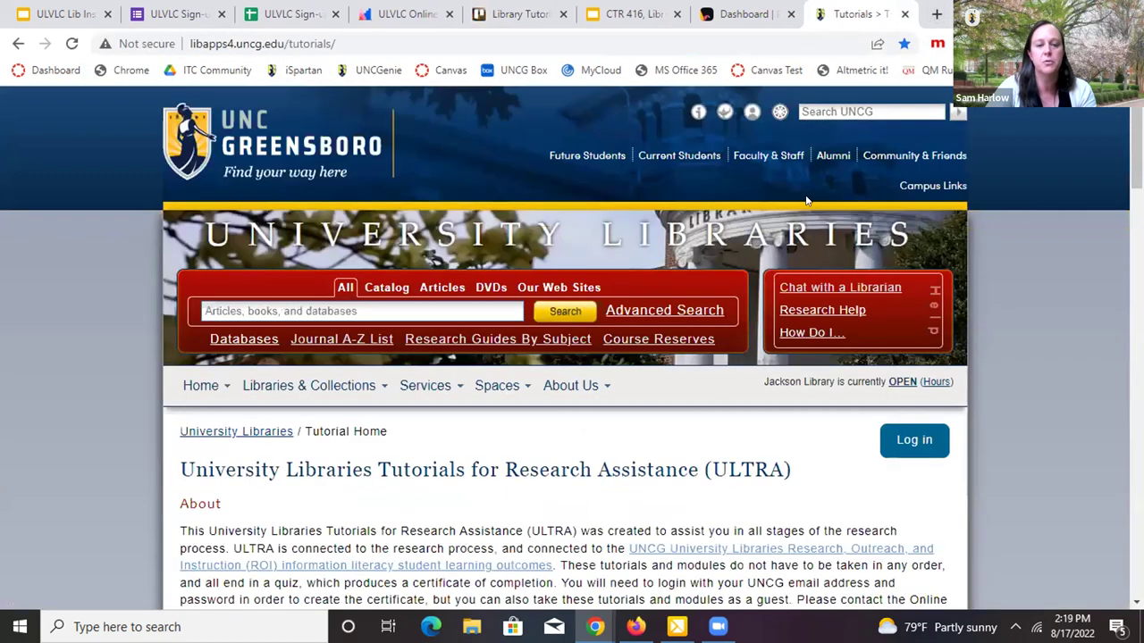
{"action": "scroll", "coordinate": [571, 348], "scroll_direction": "down", "scroll_amount": 10}
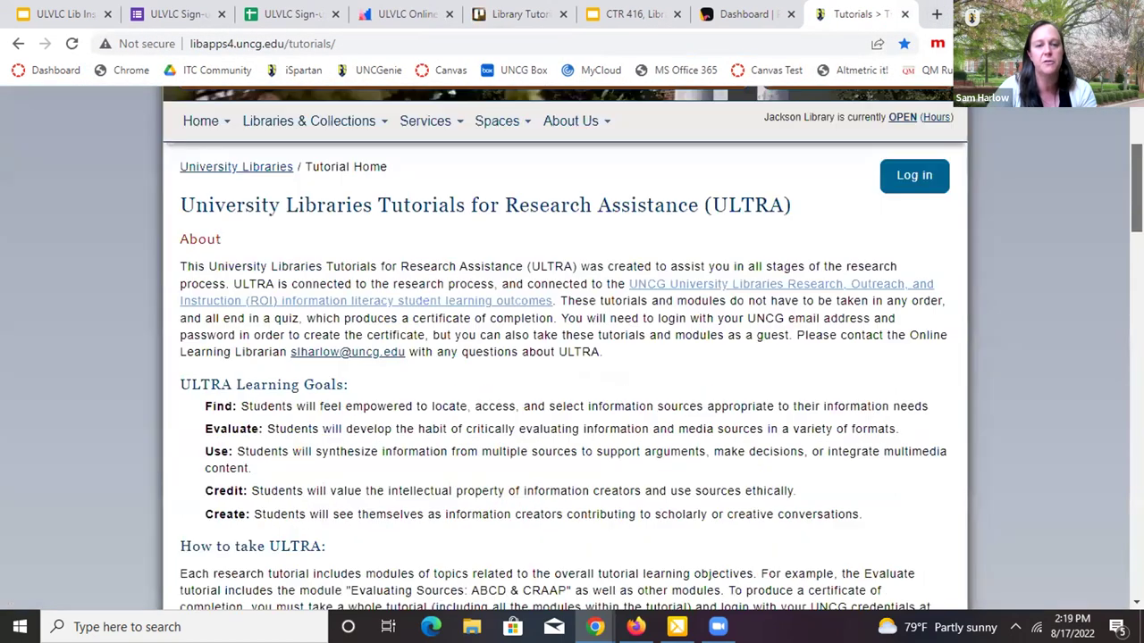
{"action": "scroll", "coordinate": [572, 348], "scroll_direction": "up", "scroll_amount": 4}
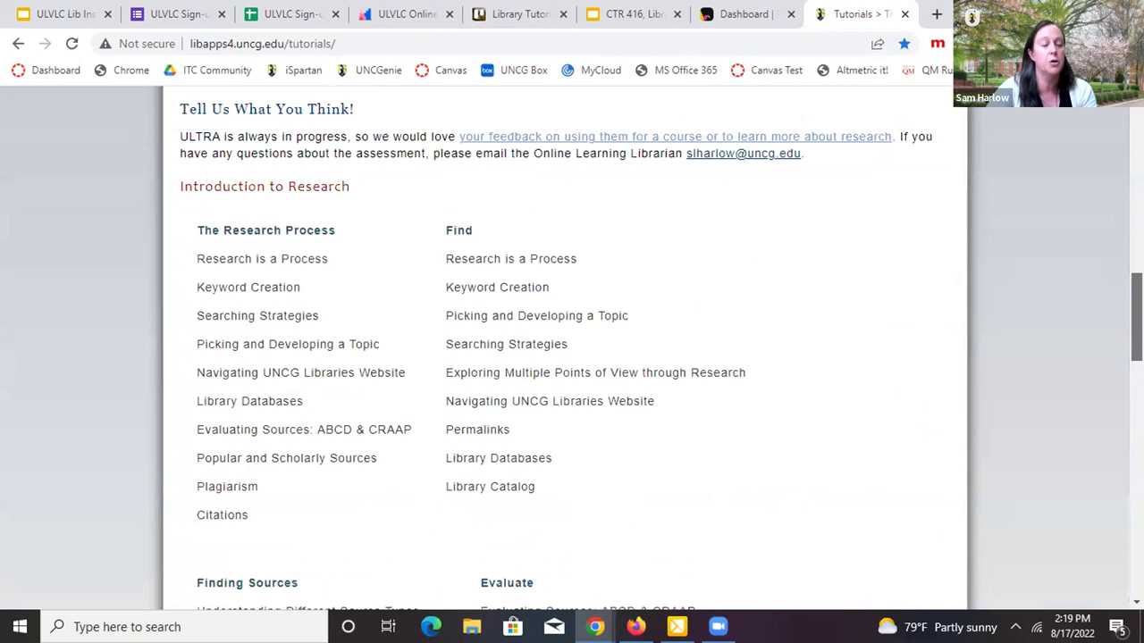
{"action": "scroll", "coordinate": [572, 349], "scroll_direction": "up", "scroll_amount": 1}
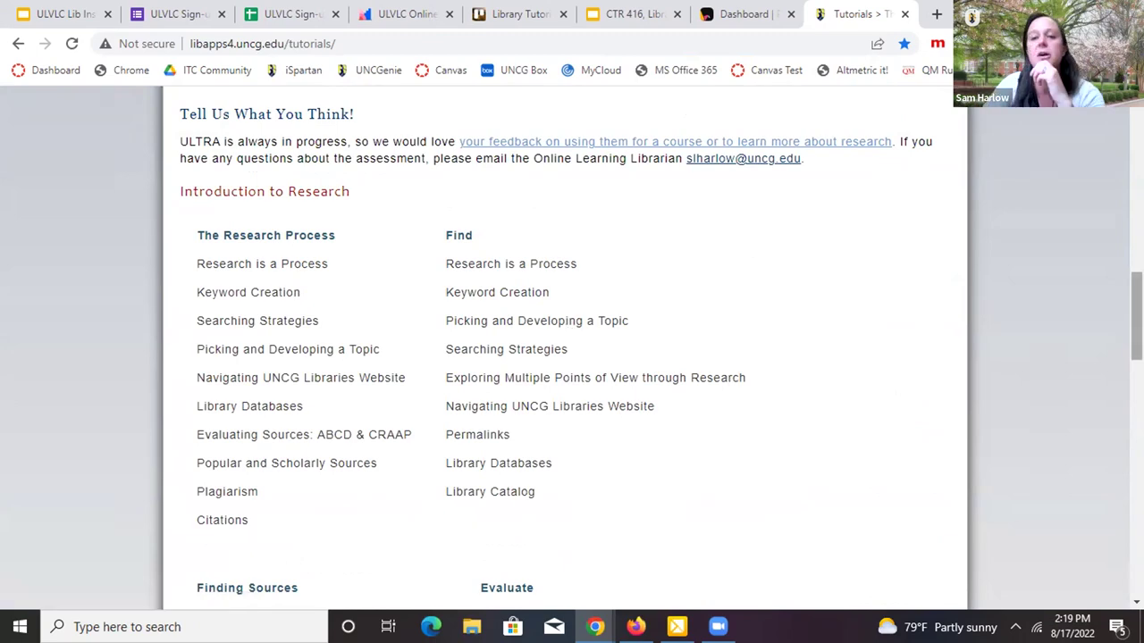
{"action": "scroll", "coordinate": [733, 380], "scroll_direction": "up", "scroll_amount": 1}
{"action": "scroll", "coordinate": [599, 265], "scroll_direction": "down", "scroll_amount": 3}
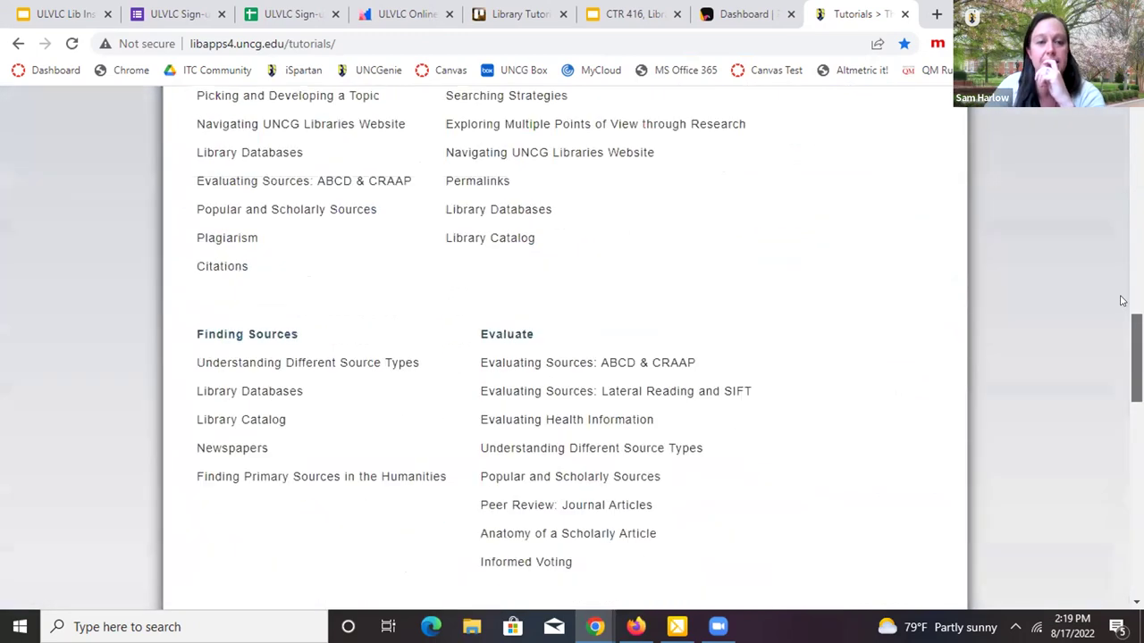
{"action": "scroll", "coordinate": [599, 265], "scroll_direction": "up", "scroll_amount": 14}
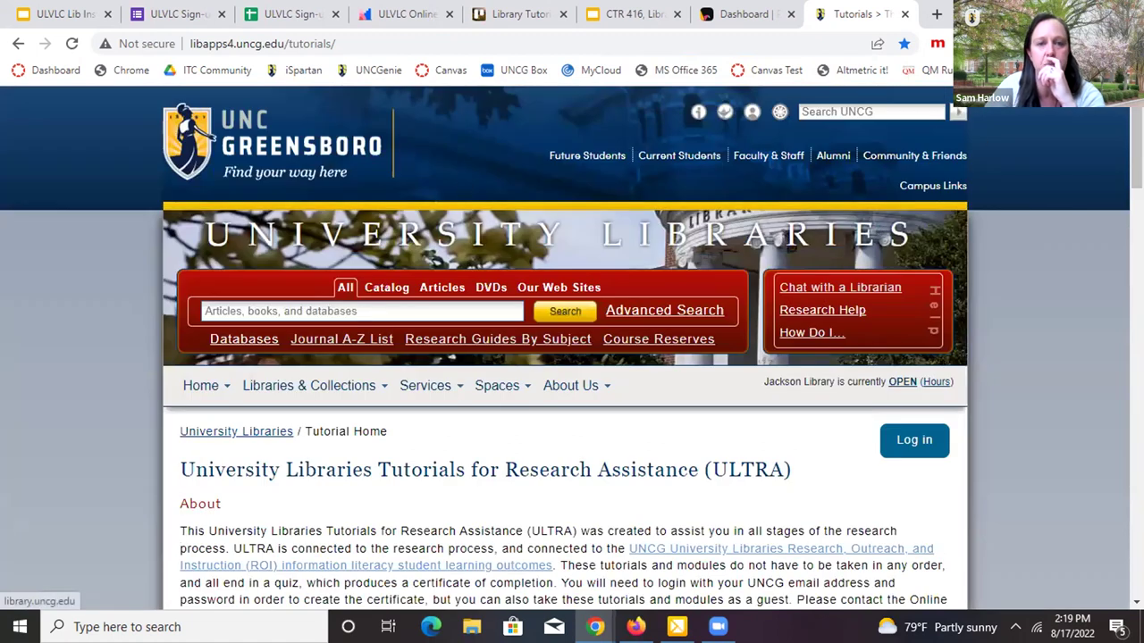
Bring the Library Tutorials tab back and maximize the browser window.
{"action": "key", "text": "super+Down"}
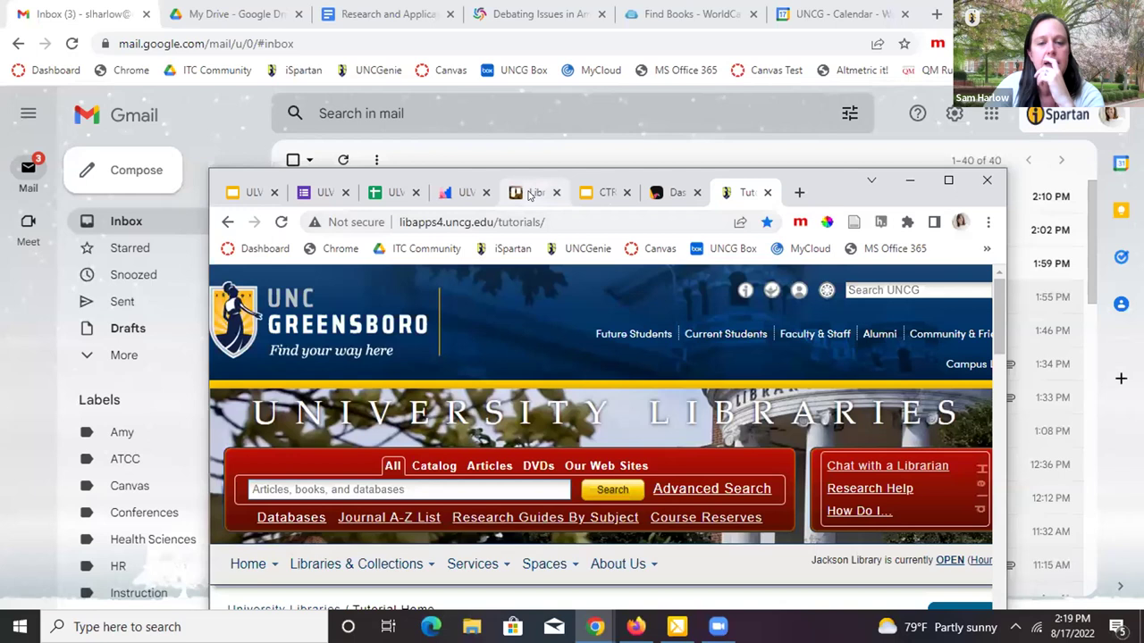
{"action": "left_click", "coordinate": [533, 192]}
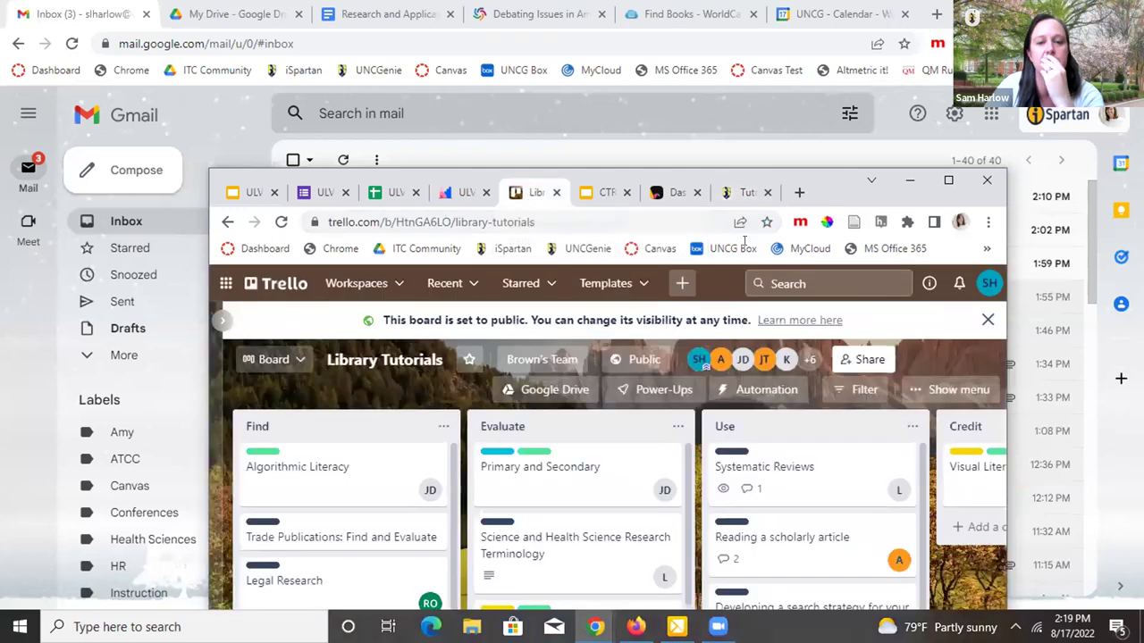
{"action": "left_click", "coordinate": [948, 180]}
{"action": "key", "text": "super+Up"}
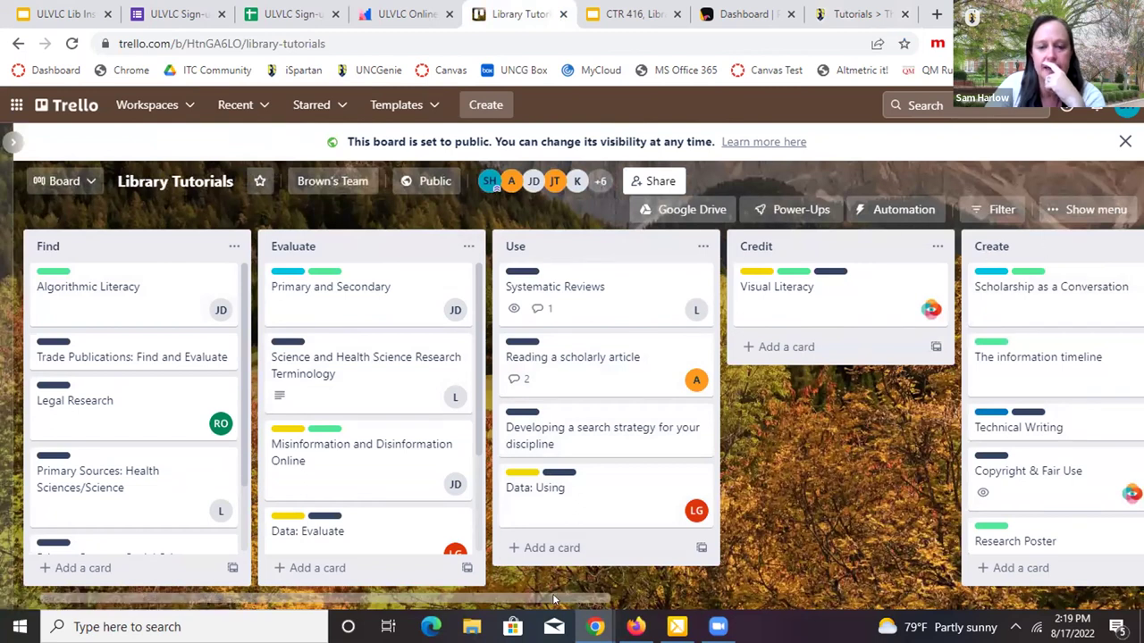
{"action": "scroll", "coordinate": [571, 409], "scroll_direction": "right", "scroll_amount": 3}
{"action": "scroll", "coordinate": [572, 409], "scroll_direction": "left", "scroll_amount": 2}
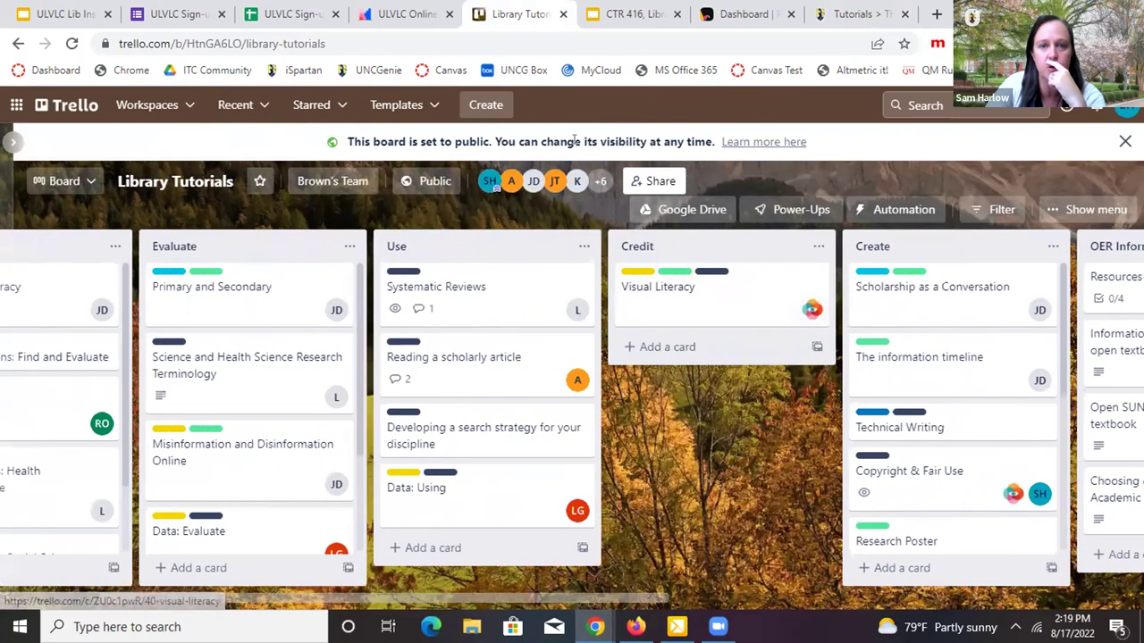
Review the board's Share dialog, then close it.
{"action": "left_click", "coordinate": [655, 181]}
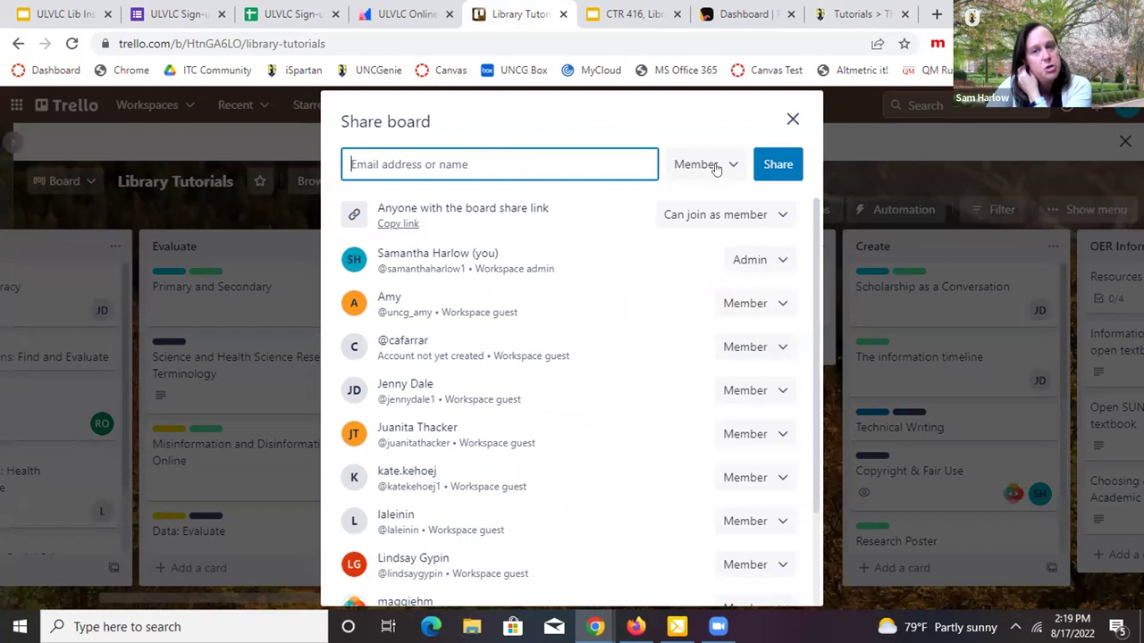
{"action": "left_click", "coordinate": [791, 120]}
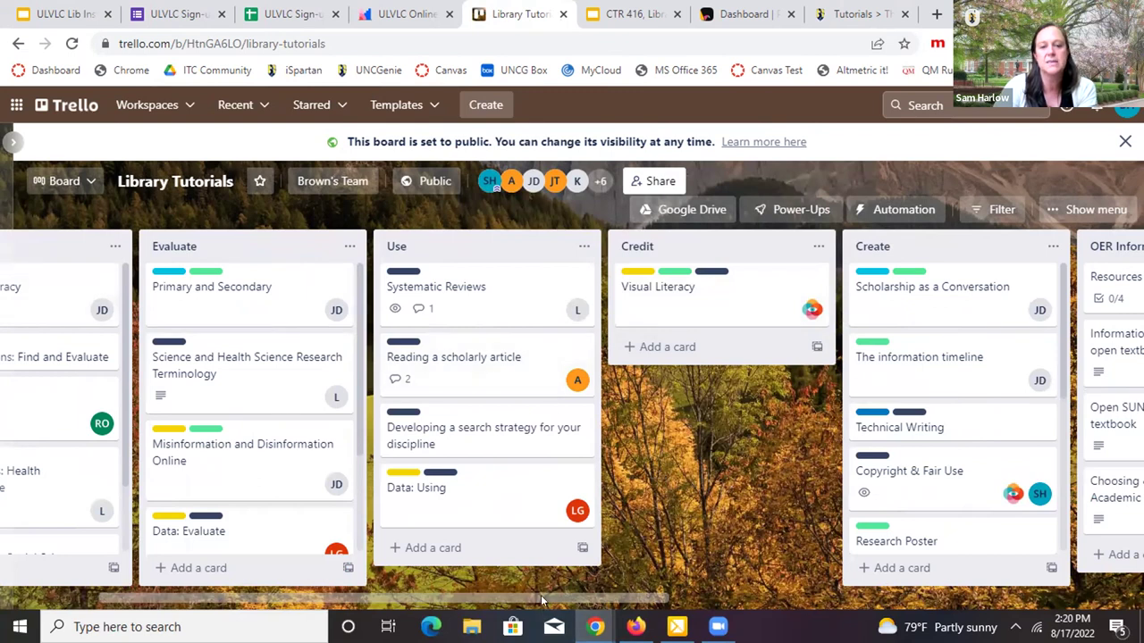
{"action": "left_click_drag", "start_coordinate": [551, 603], "coordinate": [523, 477]}
Close the Data: Using card and pan the board toward the Create and Credit lists.
{"action": "left_click", "coordinate": [539, 495]}
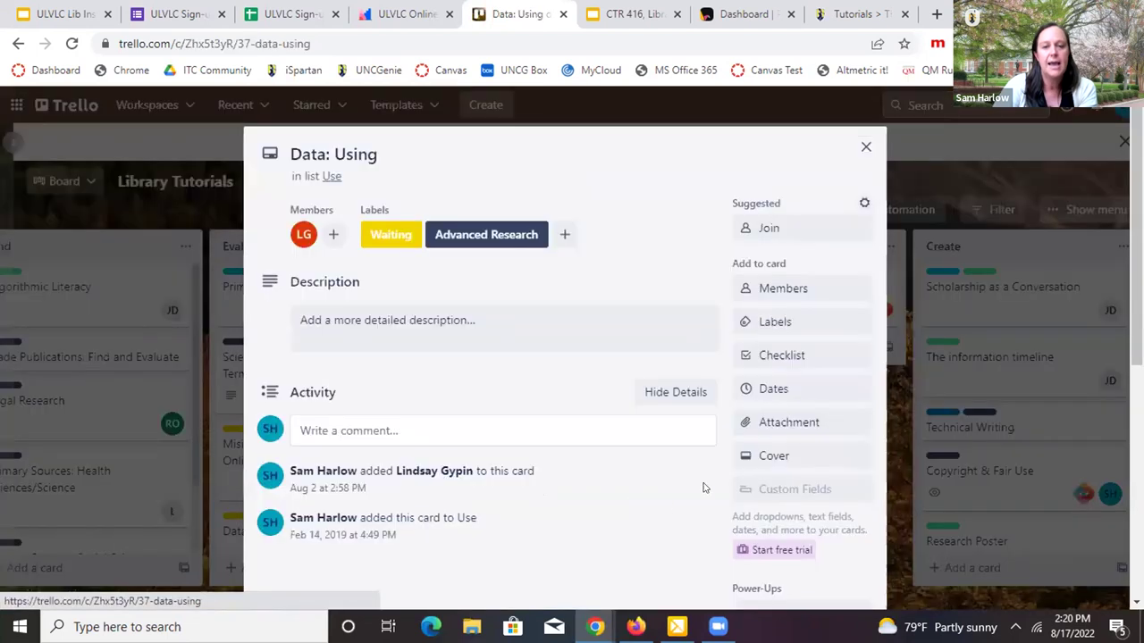
{"action": "left_click", "coordinate": [865, 146]}
{"action": "left_click_drag", "start_coordinate": [611, 596], "coordinate": [1099, 597]}
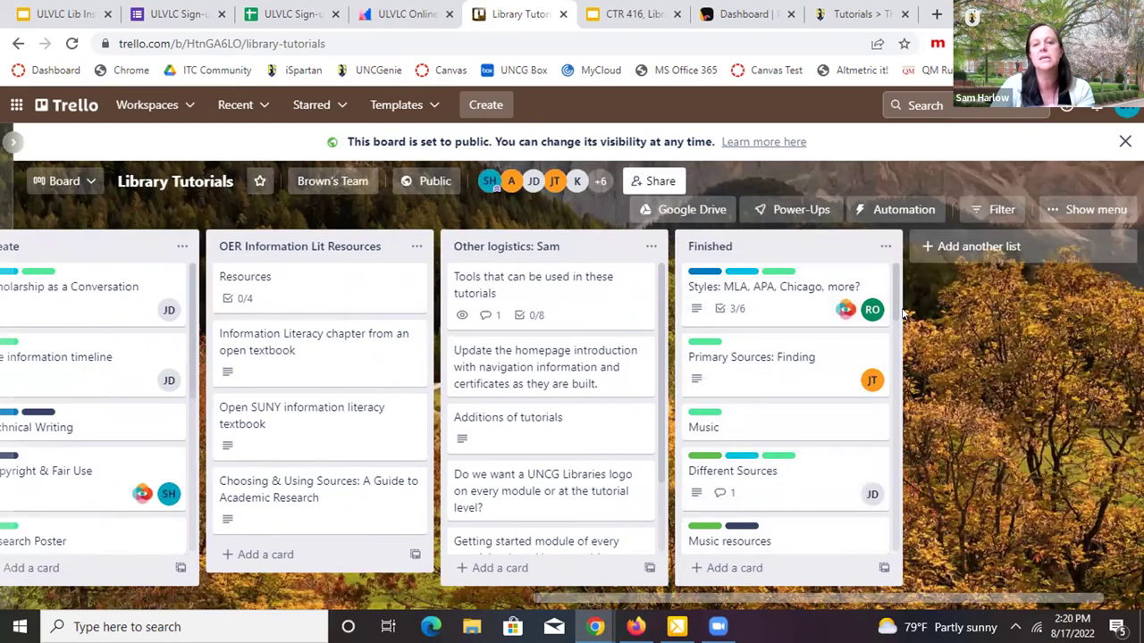
{"action": "left_click_drag", "start_coordinate": [898, 306], "coordinate": [929, 505]}
{"action": "left_click_drag", "start_coordinate": [825, 600], "coordinate": [718, 585]}
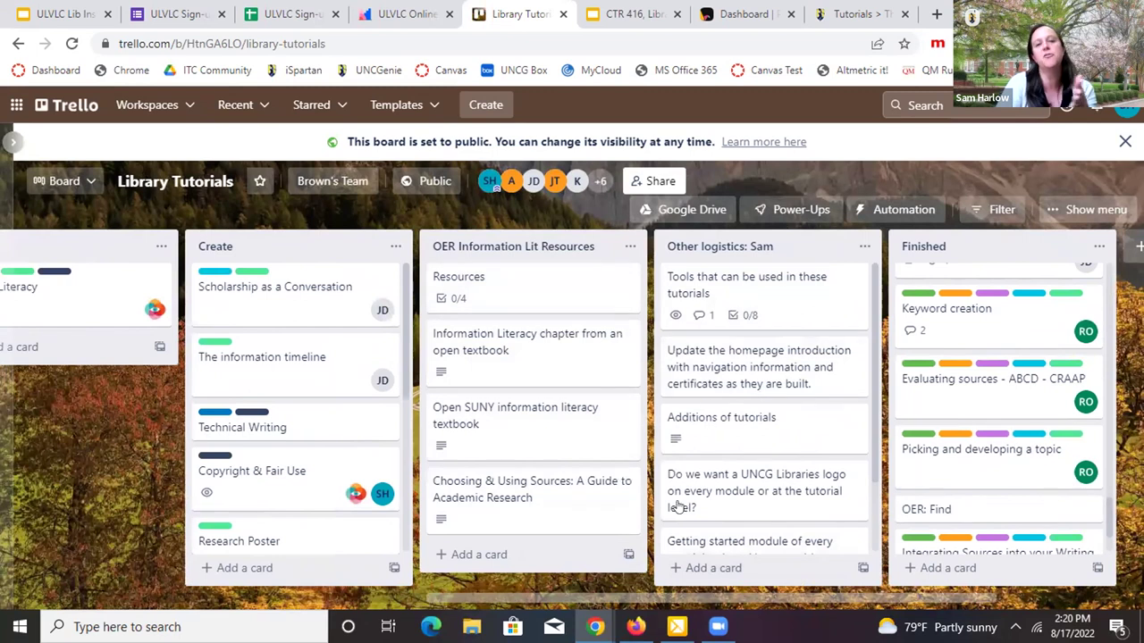
Read through the 'Tools that can be used in these tutorials' card, close it, and pan back left.
{"action": "left_click", "coordinate": [769, 280]}
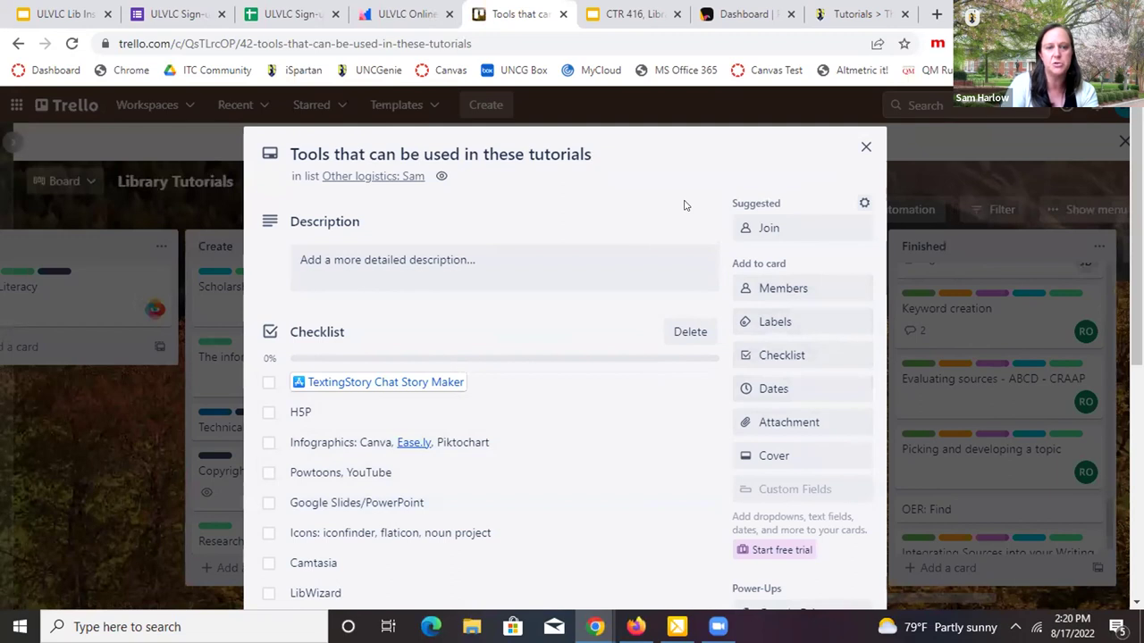
{"action": "scroll", "coordinate": [685, 206], "scroll_direction": "down", "scroll_amount": 3}
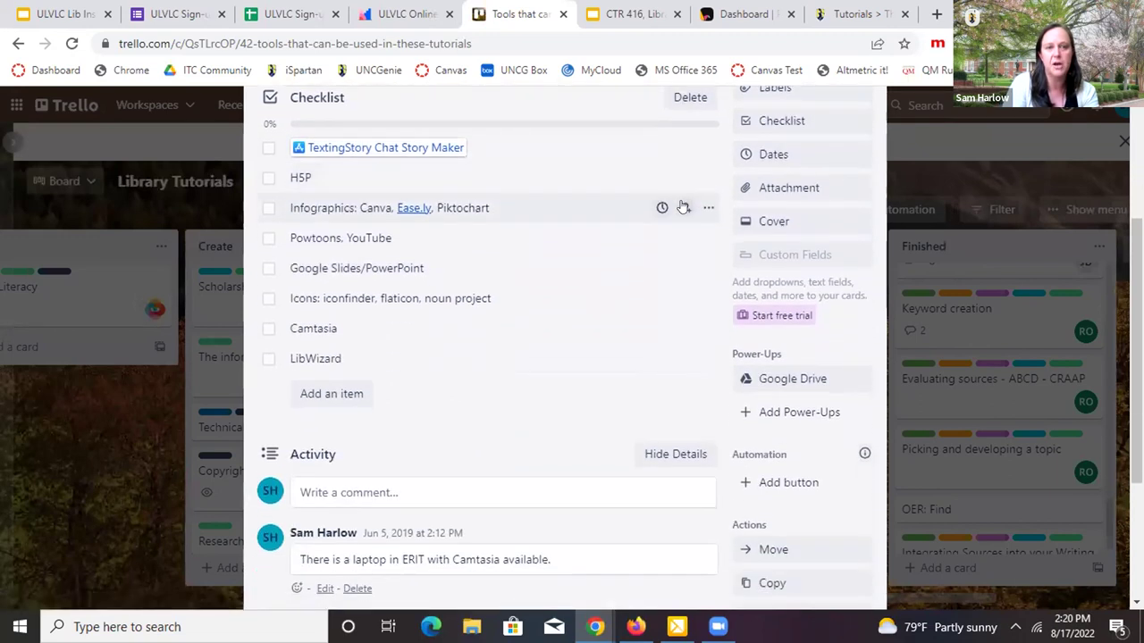
{"action": "scroll", "coordinate": [684, 206], "scroll_direction": "down", "scroll_amount": 3}
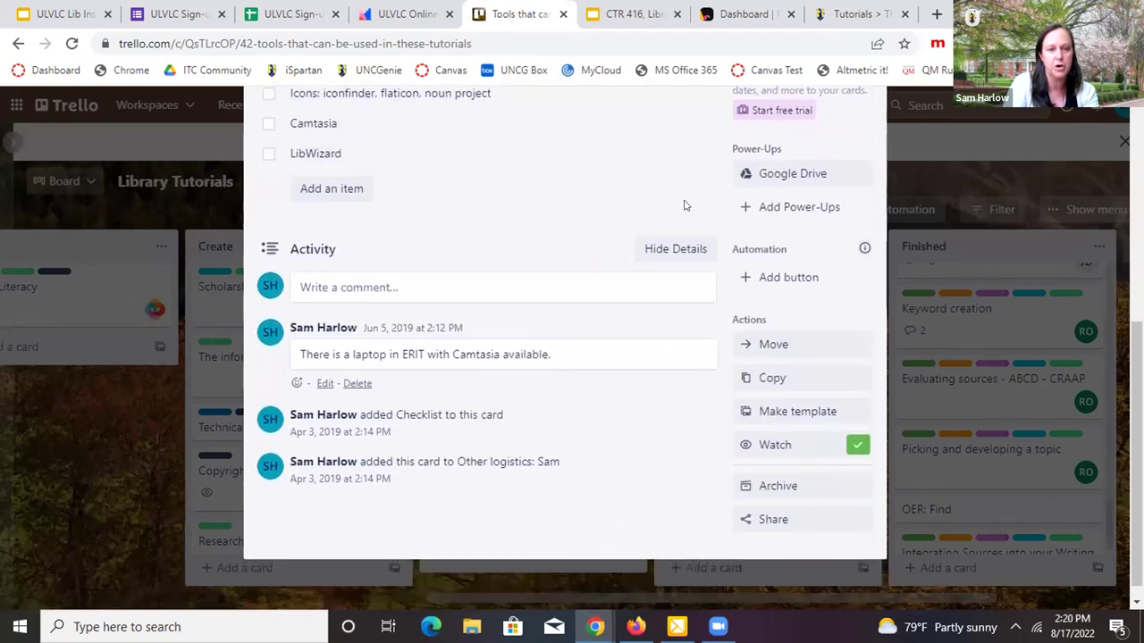
{"action": "scroll", "coordinate": [684, 205], "scroll_direction": "up", "scroll_amount": 1}
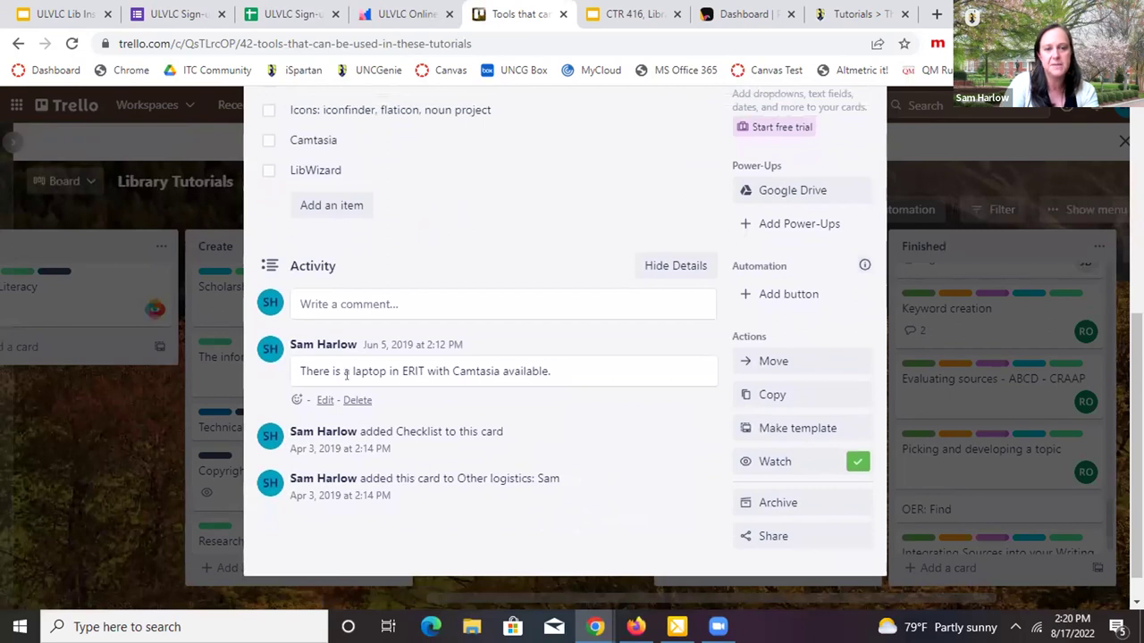
{"action": "scroll", "coordinate": [555, 442], "scroll_direction": "up", "scroll_amount": 3}
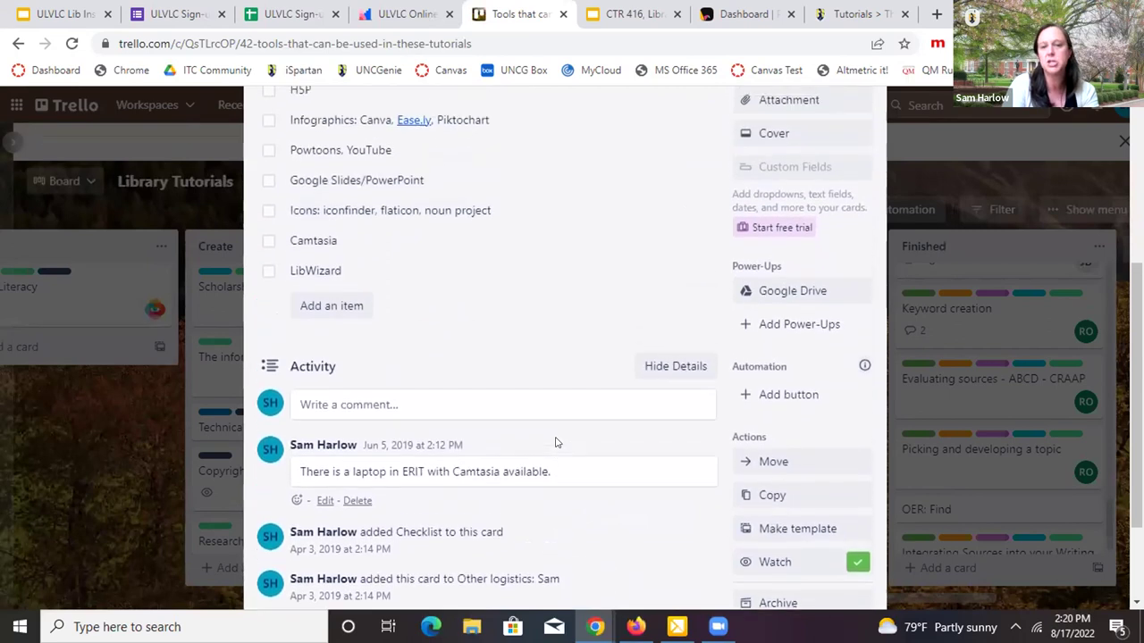
{"action": "scroll", "coordinate": [555, 442], "scroll_direction": "up", "scroll_amount": 3}
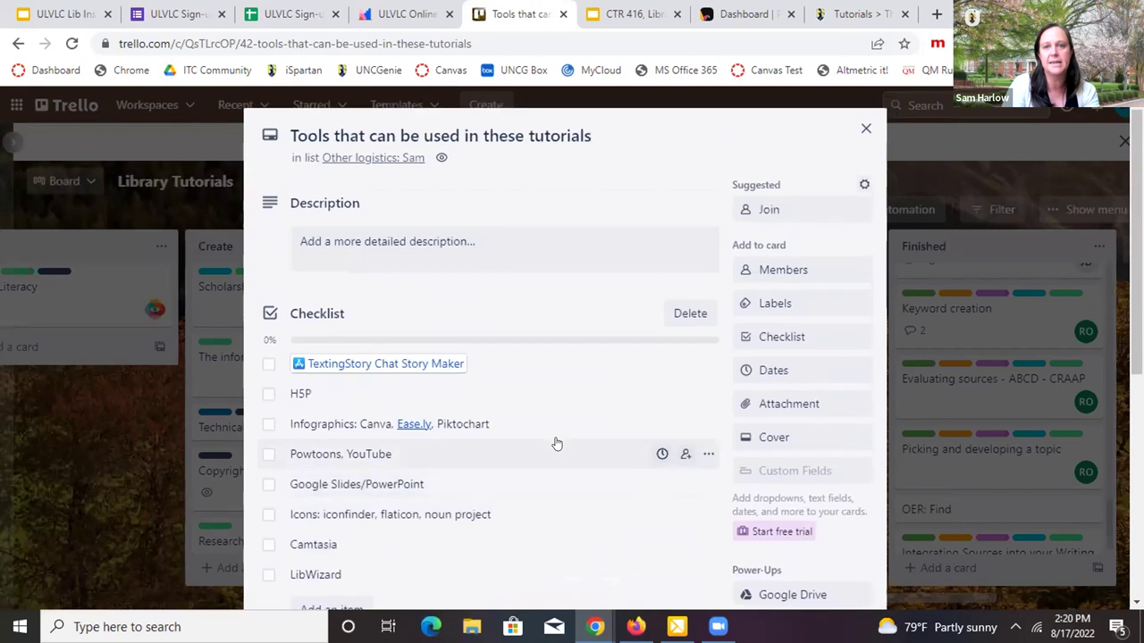
{"action": "left_click", "coordinate": [864, 147]}
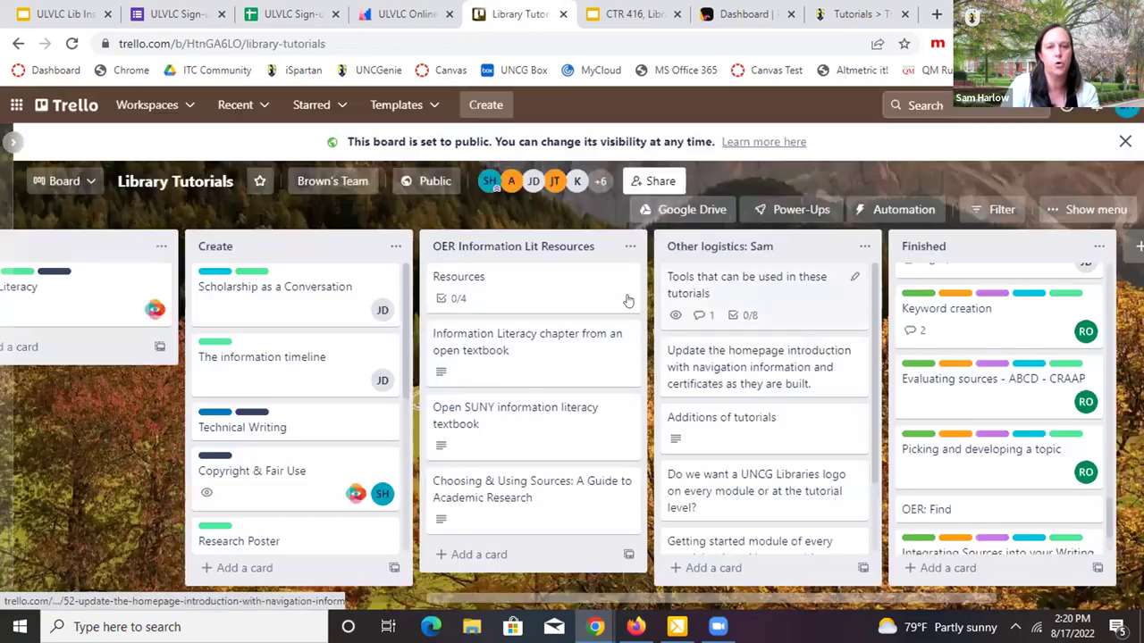
{"action": "left_click_drag", "start_coordinate": [503, 597], "coordinate": [68, 617]}
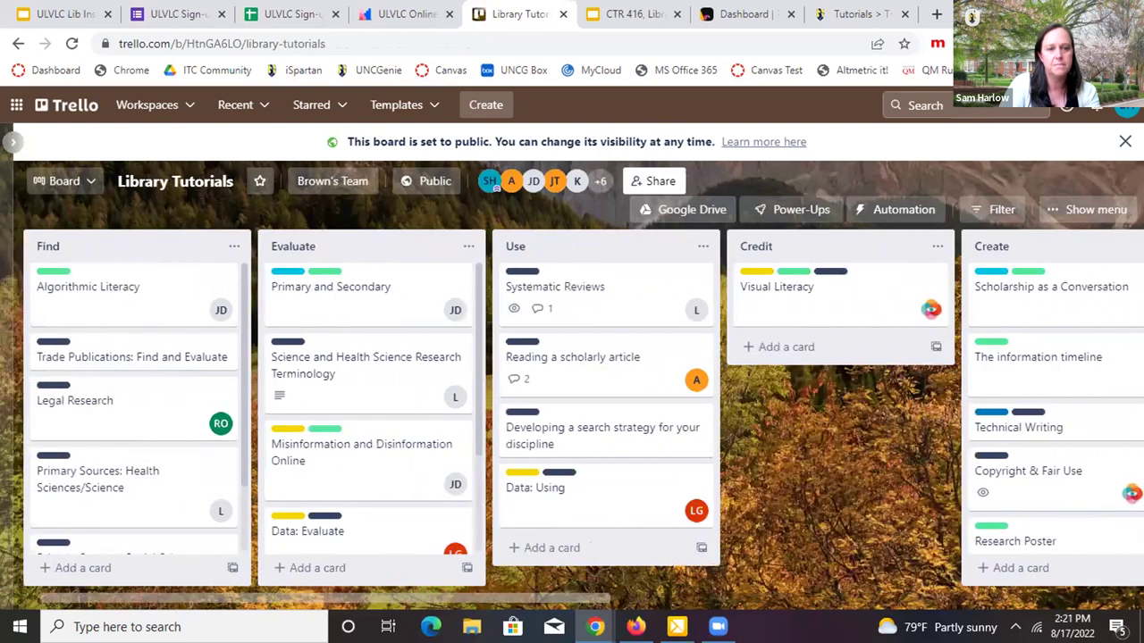
Open and close the Primary and Secondary card several times.
{"action": "left_click", "coordinate": [328, 272]}
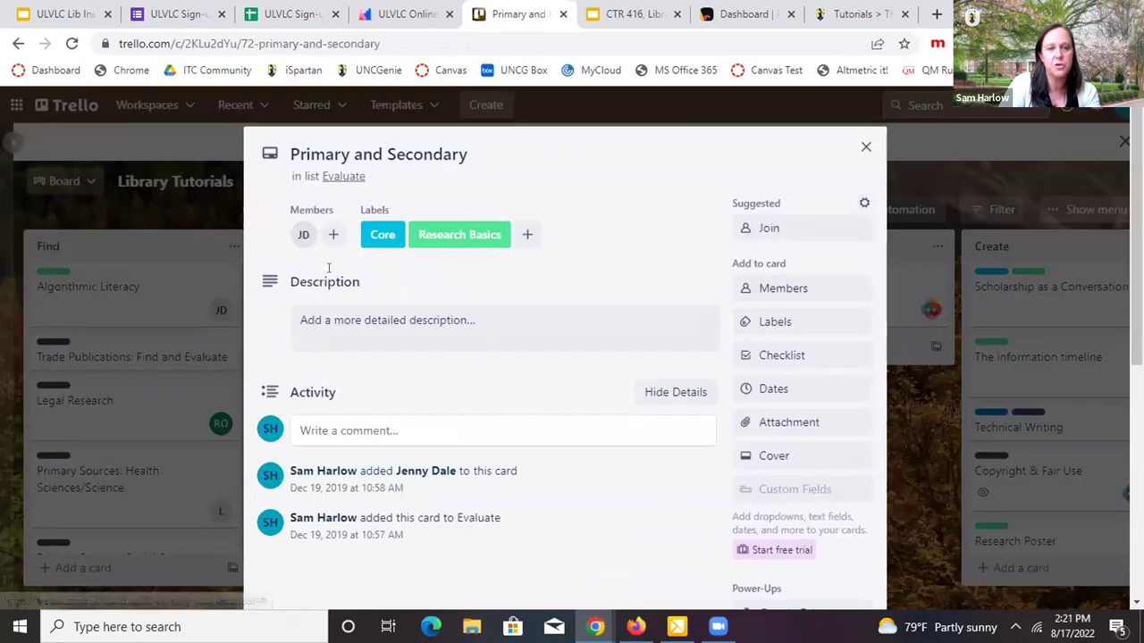
{"action": "left_click", "coordinate": [865, 146]}
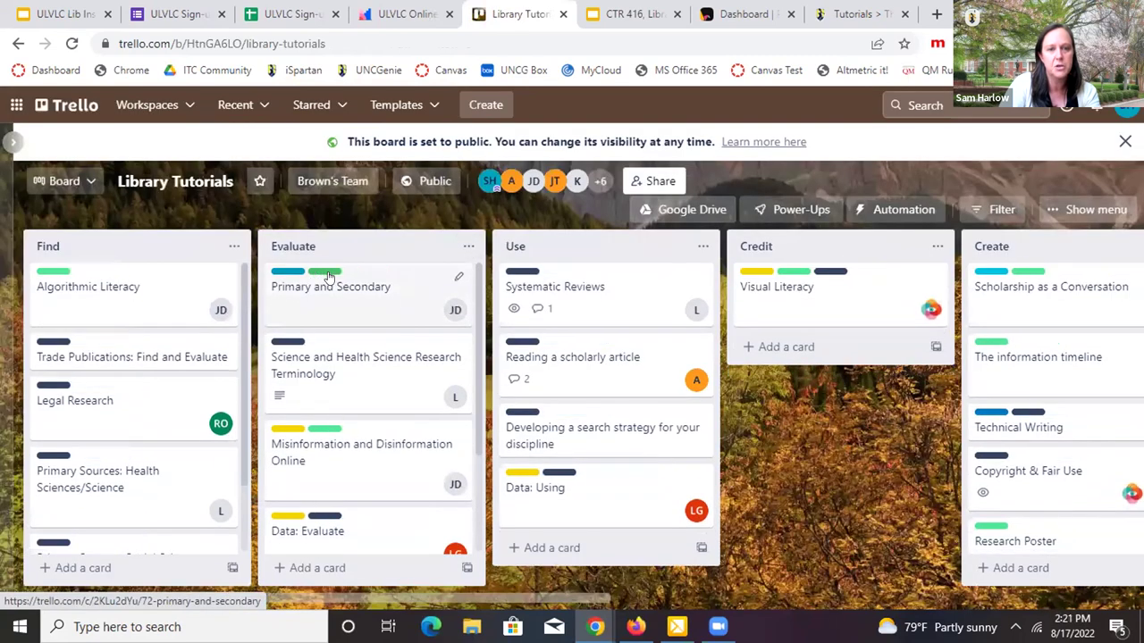
{"action": "left_click", "coordinate": [328, 268]}
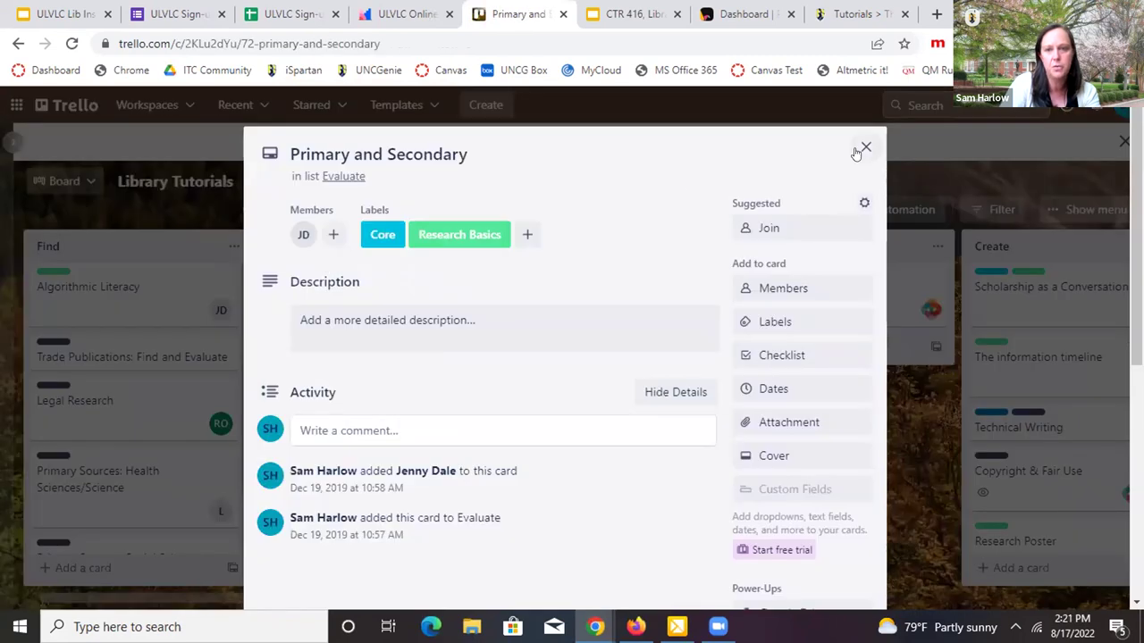
{"action": "left_click", "coordinate": [865, 146]}
{"action": "left_click", "coordinate": [338, 262]}
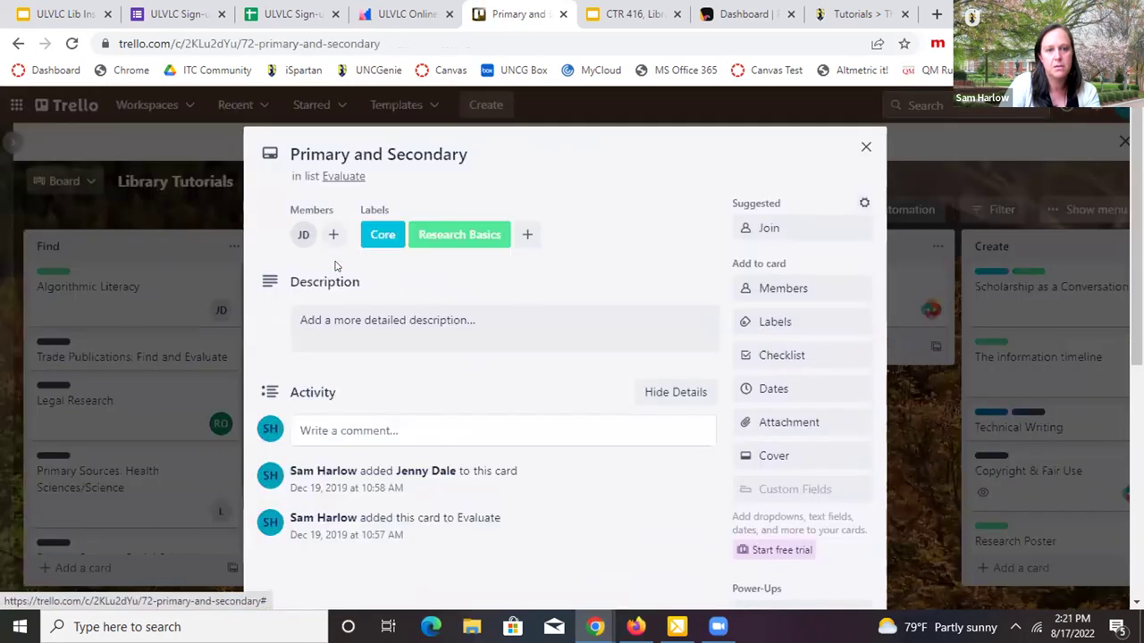
{"action": "left_click", "coordinate": [865, 146]}
Expand the card labels to show names like Core, Research Basics and Advanced Research.
{"action": "left_click", "coordinate": [285, 276]}
{"action": "left_click", "coordinate": [285, 276]}
{"action": "left_click", "coordinate": [285, 276]}
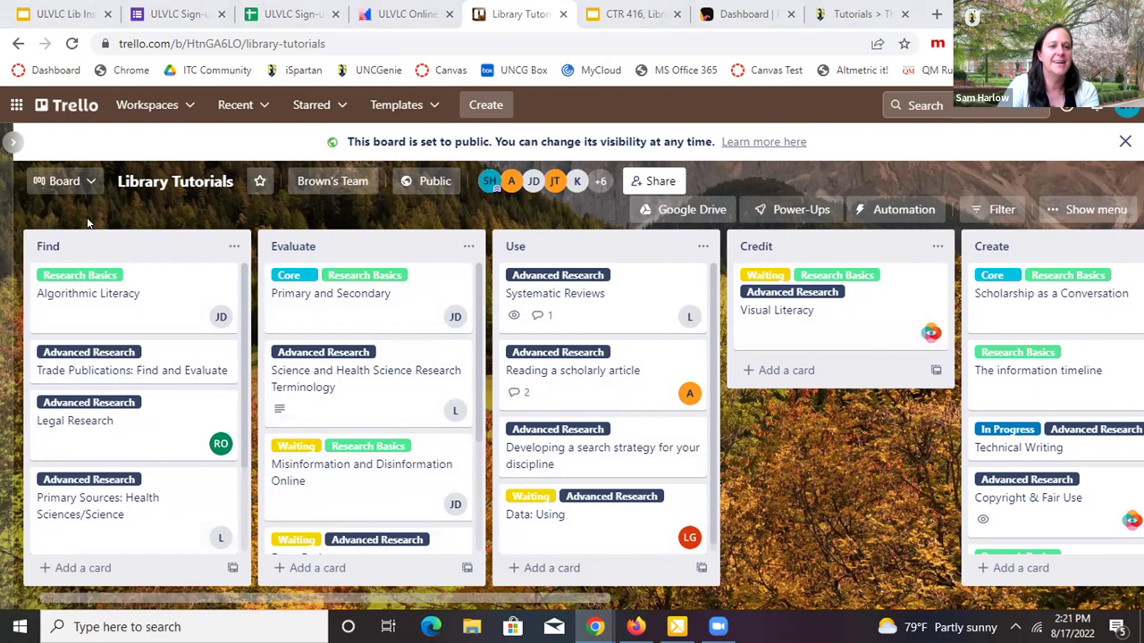
{"action": "left_click", "coordinate": [83, 111]}
Take a quick look at the NCLA DLS board, then return to the Boards overview.
{"action": "left_click", "coordinate": [940, 465]}
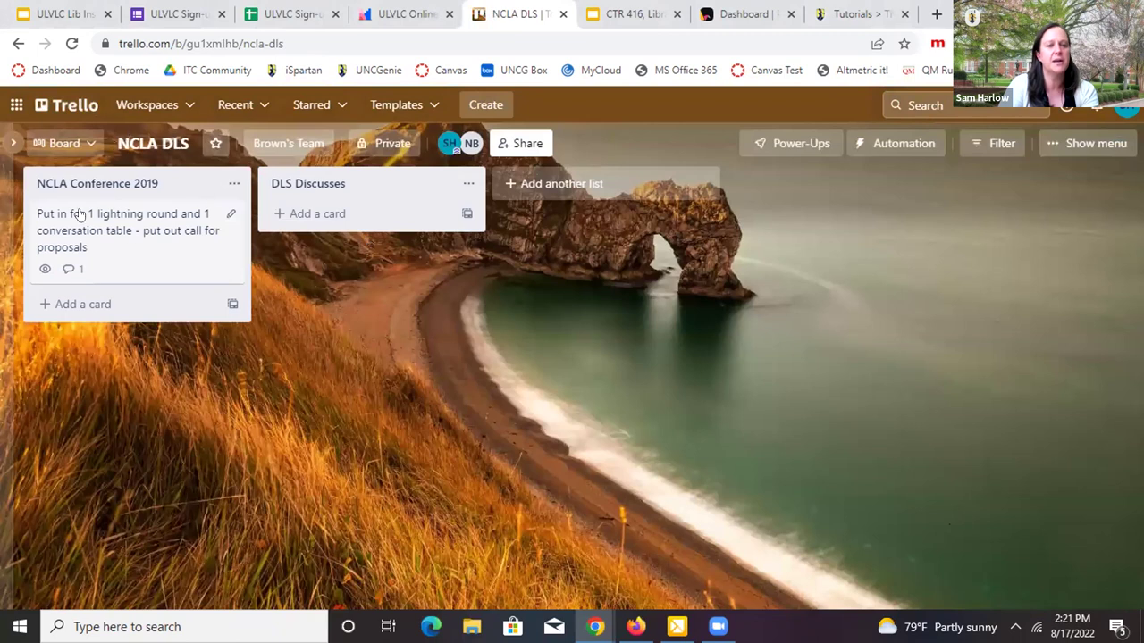
{"action": "left_click", "coordinate": [59, 107]}
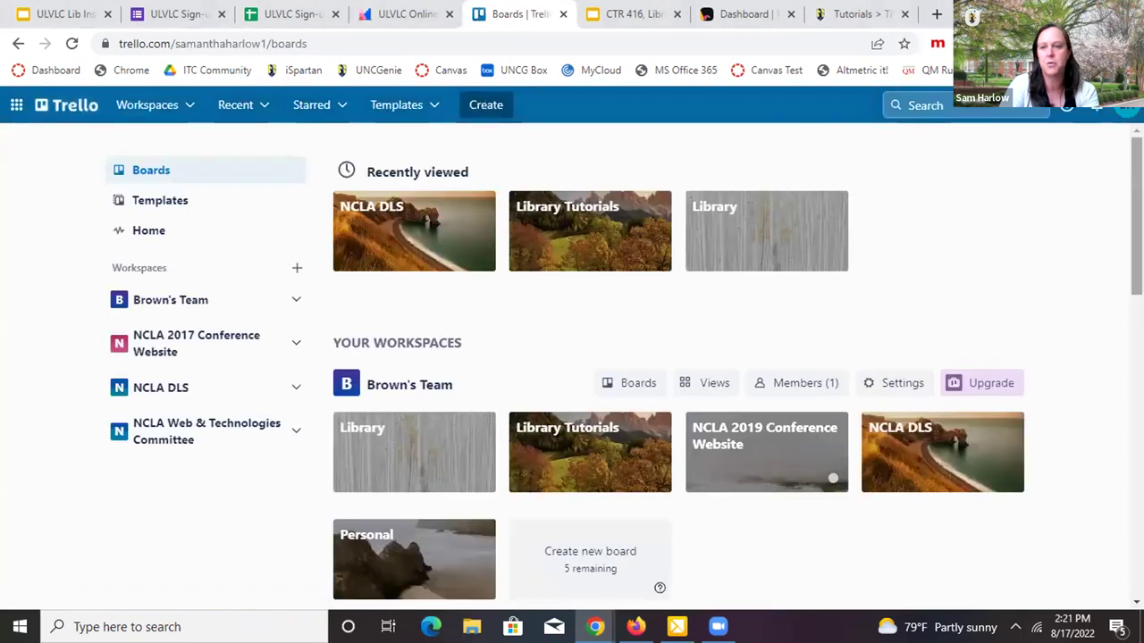
{"action": "scroll", "coordinate": [401, 402], "scroll_direction": "down", "scroll_amount": 8}
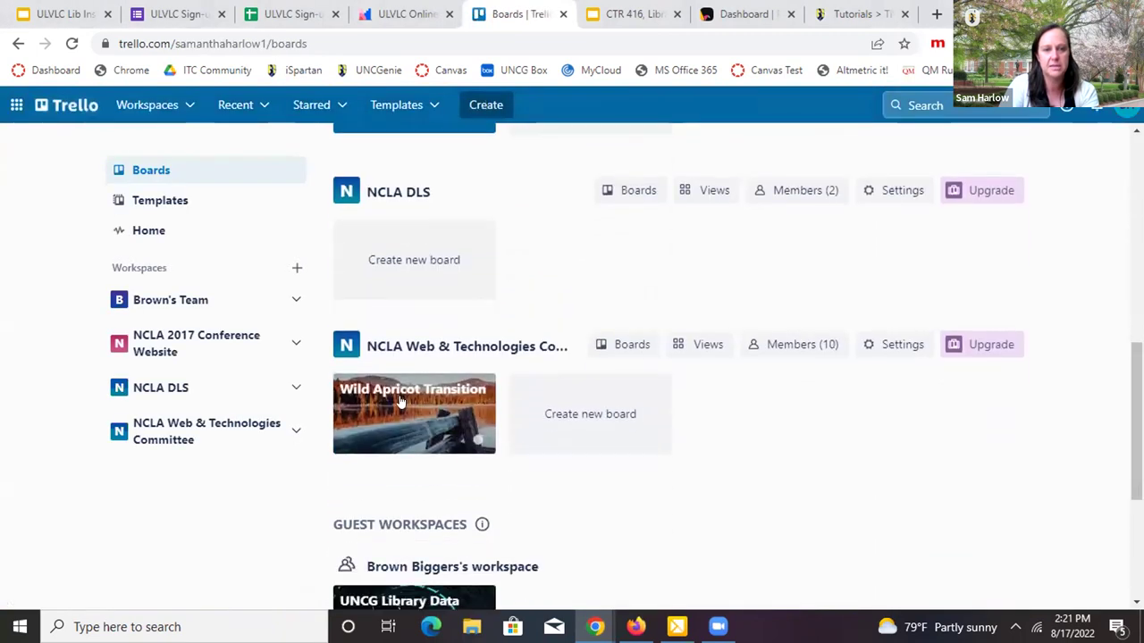
Open the Wild Apricot Transition board and pan across its lists.
{"action": "left_click", "coordinate": [401, 402]}
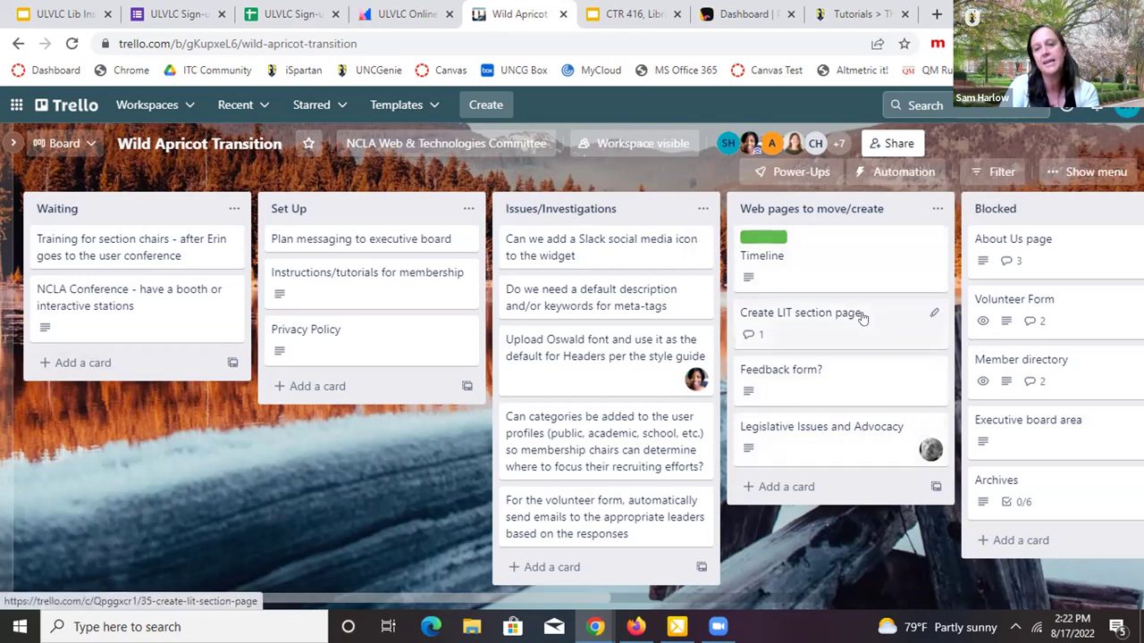
{"action": "left_click_drag", "start_coordinate": [378, 594], "coordinate": [885, 615]}
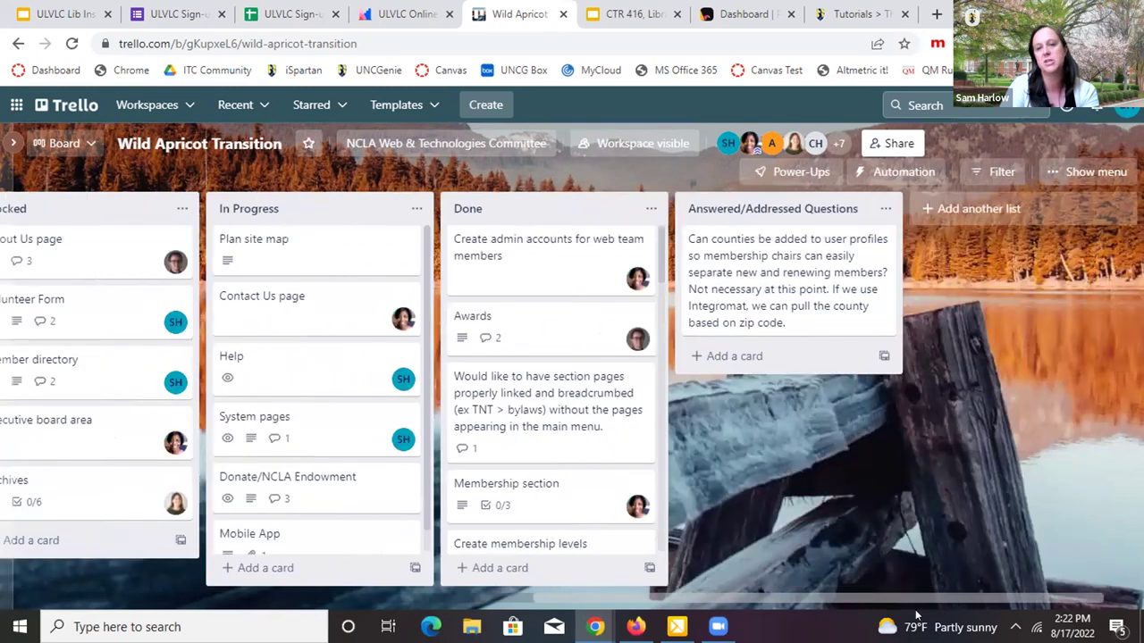
{"action": "left_click_drag", "start_coordinate": [913, 616], "coordinate": [746, 639]}
{"action": "left_click_drag", "start_coordinate": [816, 615], "coordinate": [344, 608]}
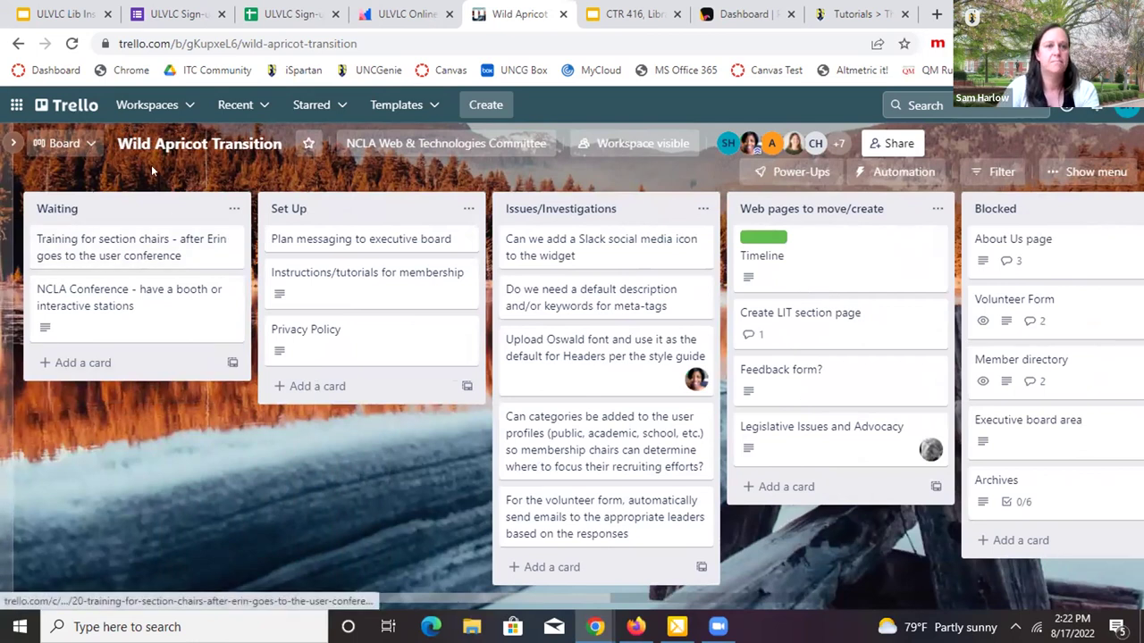
{"action": "left_click", "coordinate": [62, 105]}
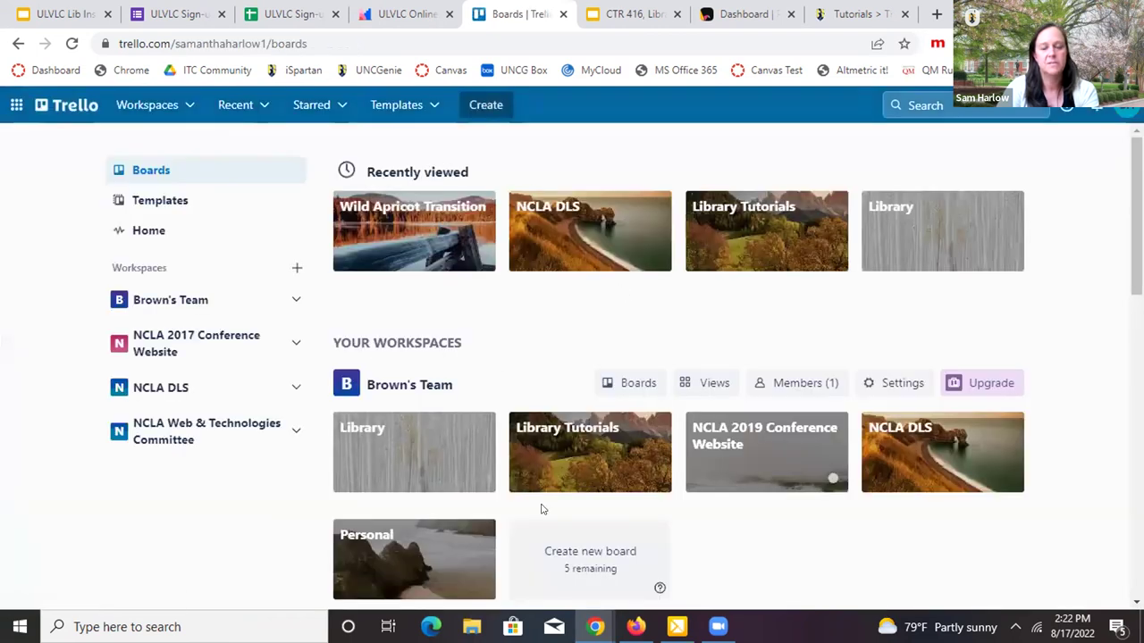
Scroll through the workspaces on the Trello Boards page.
{"action": "scroll", "coordinate": [679, 358], "scroll_direction": "down", "scroll_amount": 8}
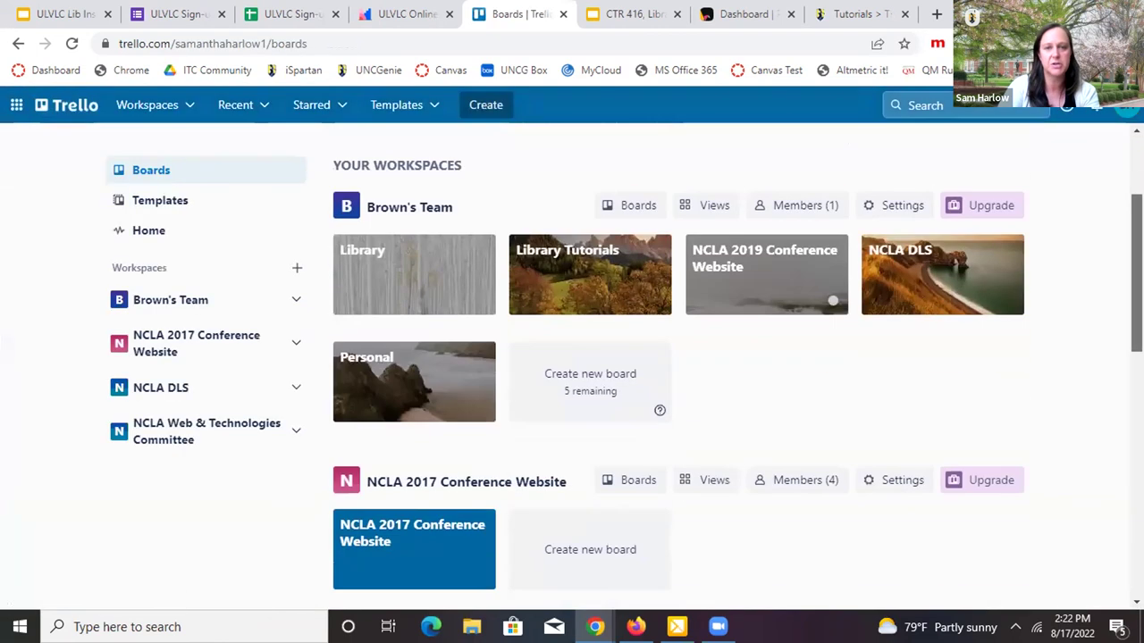
{"action": "scroll", "coordinate": [679, 357], "scroll_direction": "down", "scroll_amount": 3}
{"action": "scroll", "coordinate": [679, 358], "scroll_direction": "up", "scroll_amount": 1}
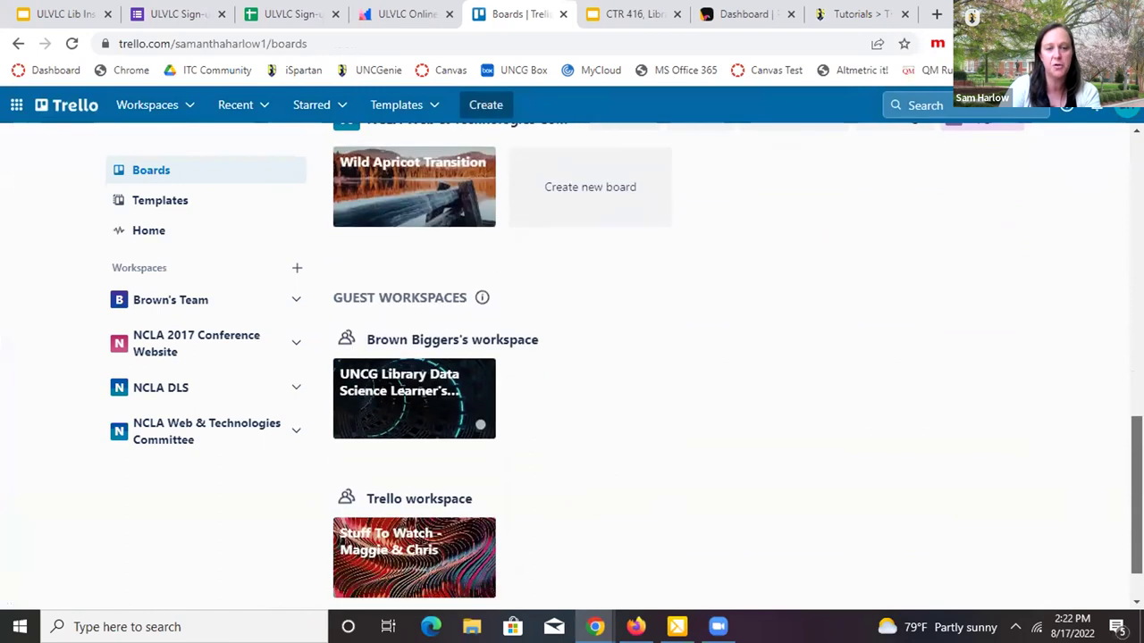
{"action": "scroll", "coordinate": [679, 357], "scroll_direction": "down", "scroll_amount": 1}
{"action": "scroll", "coordinate": [679, 358], "scroll_direction": "up", "scroll_amount": 1}
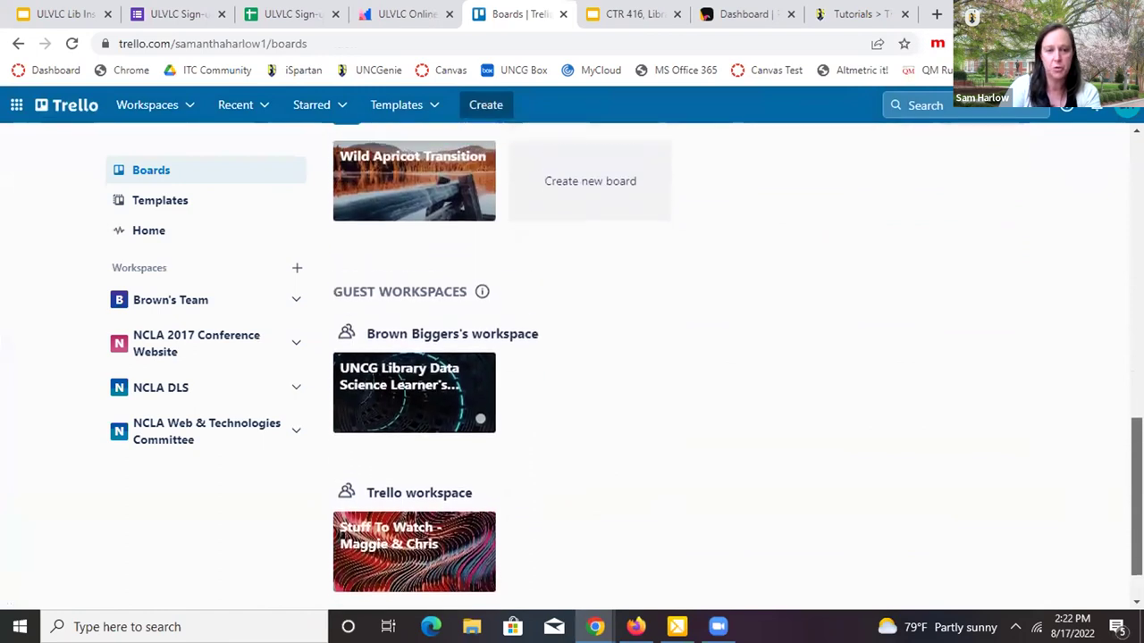
{"action": "scroll", "coordinate": [1115, 428], "scroll_direction": "up", "scroll_amount": 2}
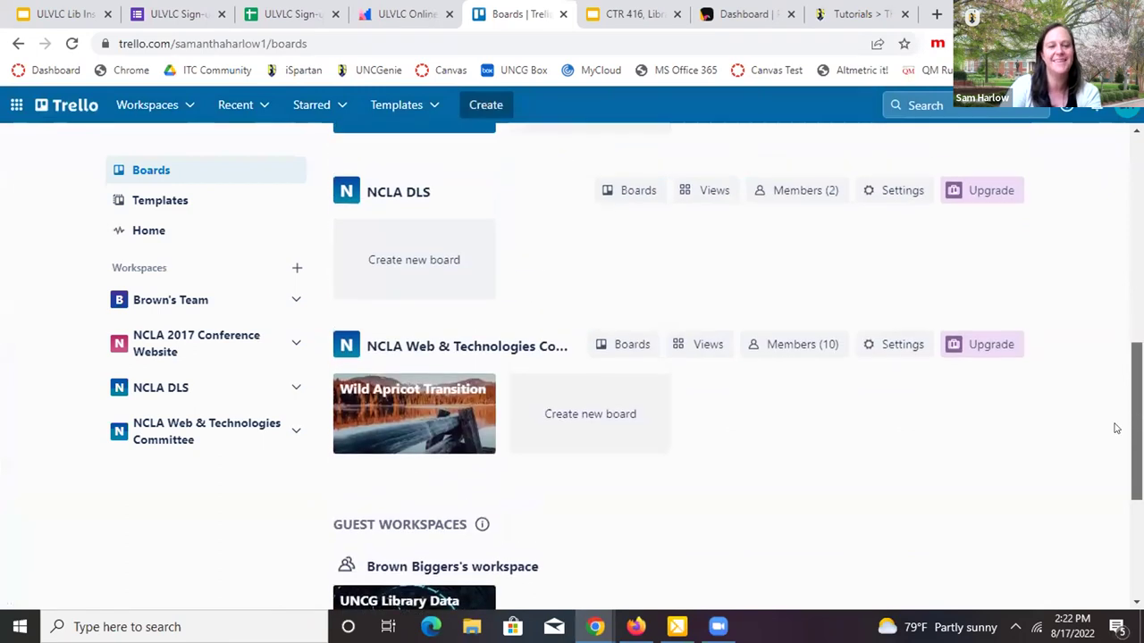
{"action": "scroll", "coordinate": [1115, 428], "scroll_direction": "down", "scroll_amount": 2}
{"action": "scroll", "coordinate": [1117, 125], "scroll_direction": "up", "scroll_amount": 6}
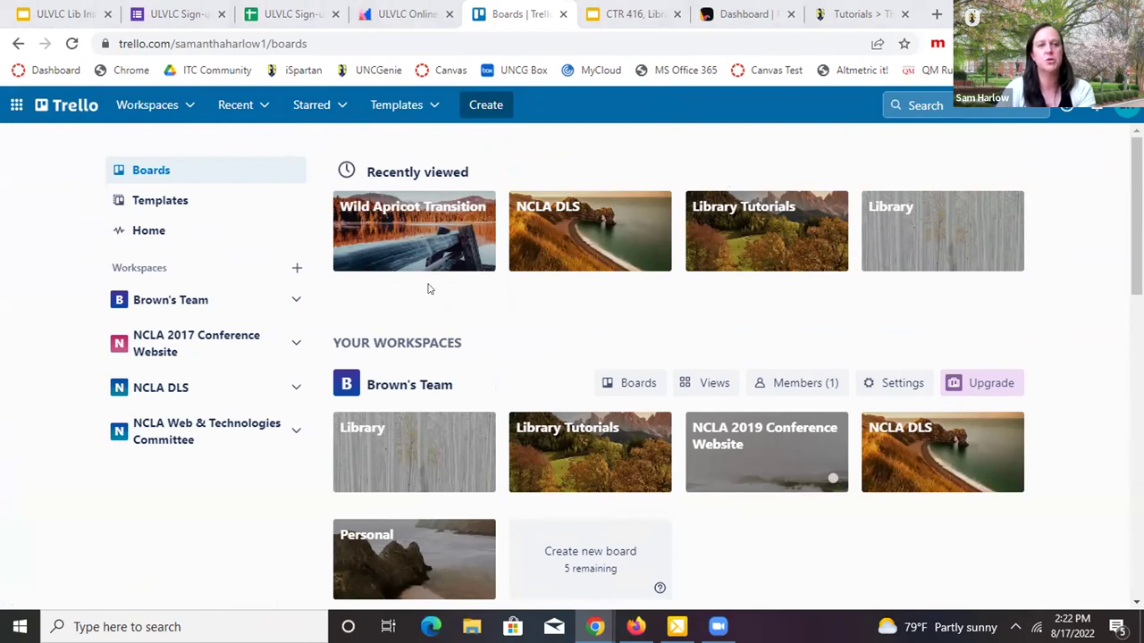
Start the Google Slides deck as a full-screen slideshow.
{"action": "left_click_drag", "start_coordinate": [1137, 143], "coordinate": [1108, 170]}
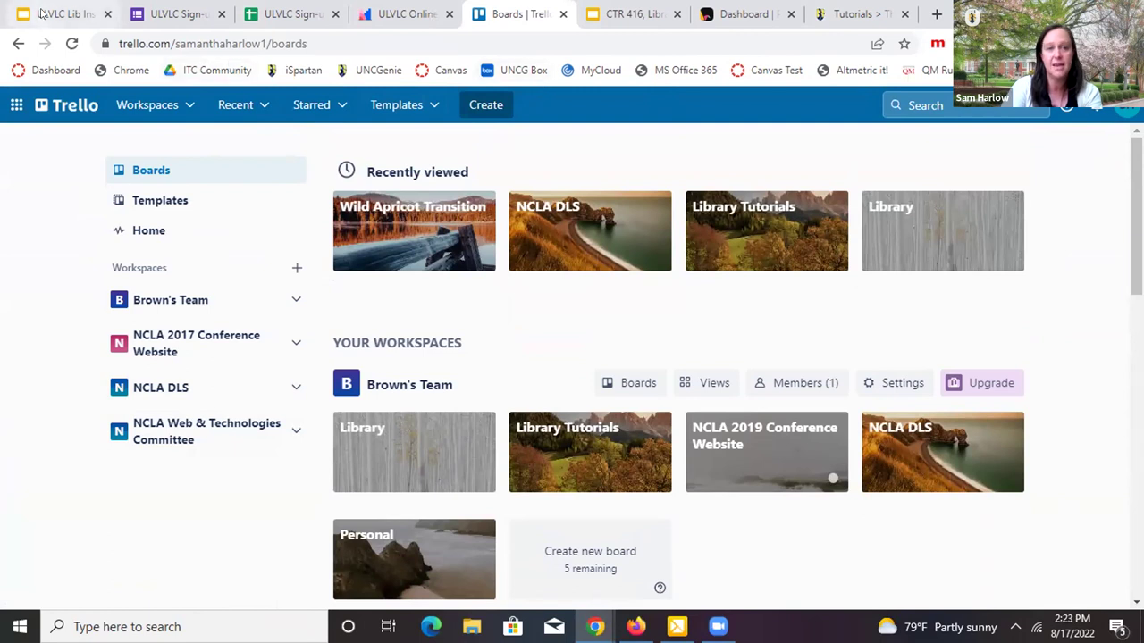
{"action": "left_click", "coordinate": [42, 13]}
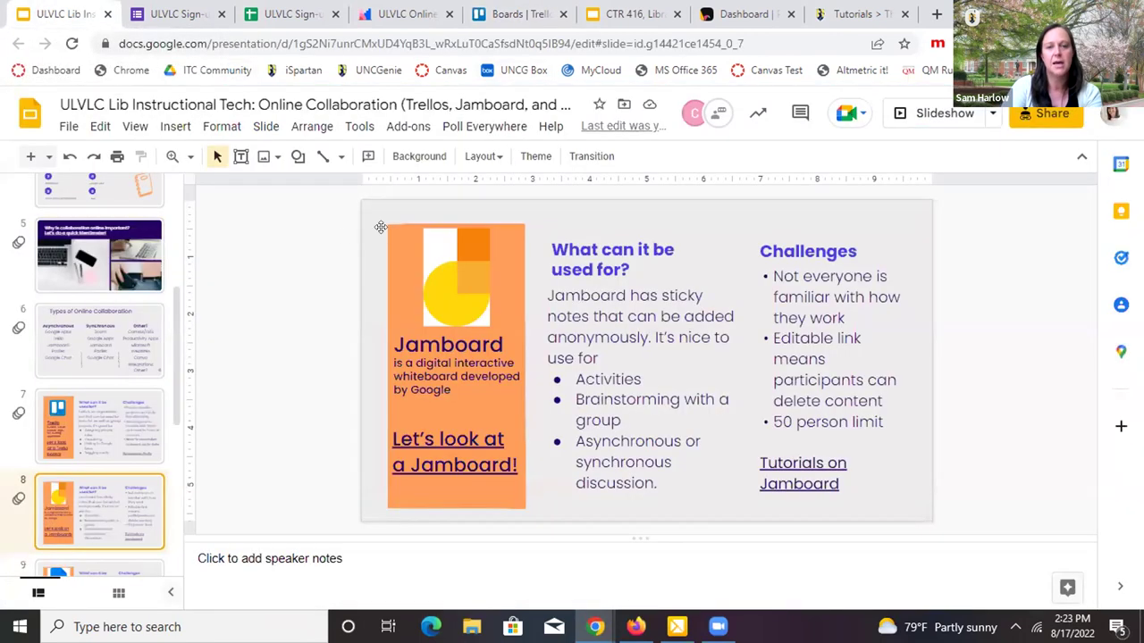
{"action": "left_click", "coordinate": [918, 118]}
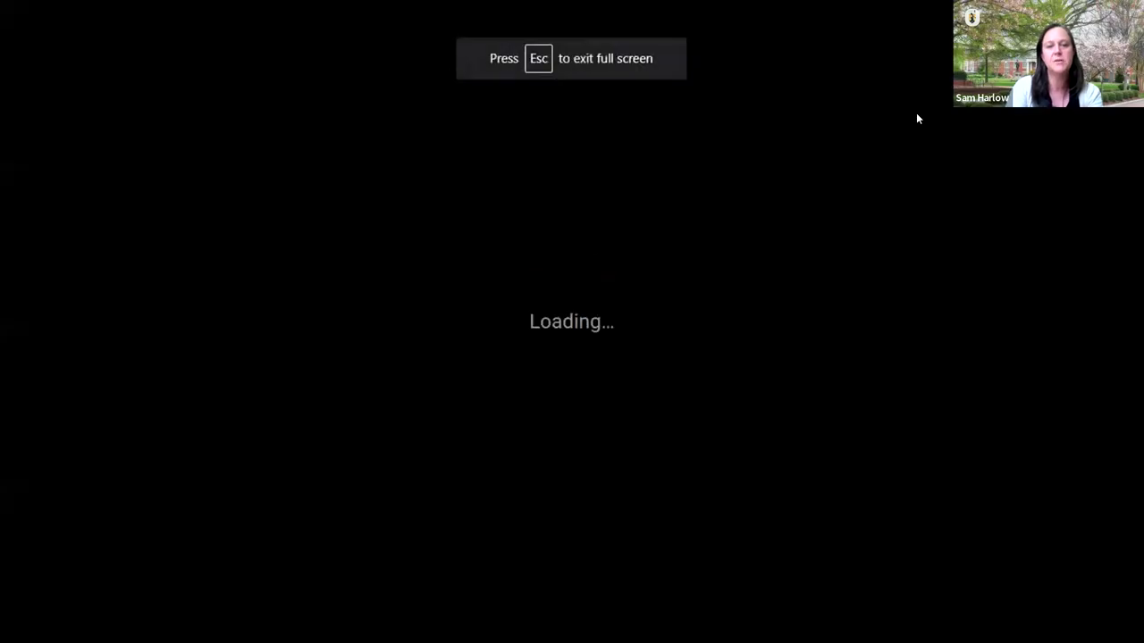
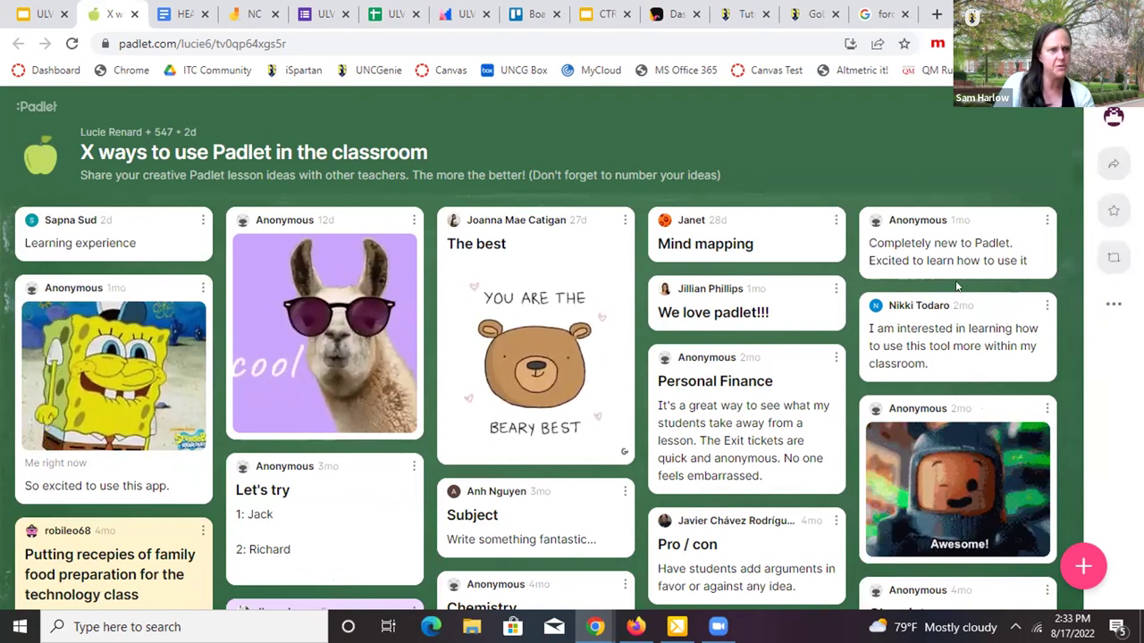
Scroll the classroom-ideas board down to its year-old posts, then restore Chrome to a smaller window.
{"action": "left_click", "coordinate": [1112, 306]}
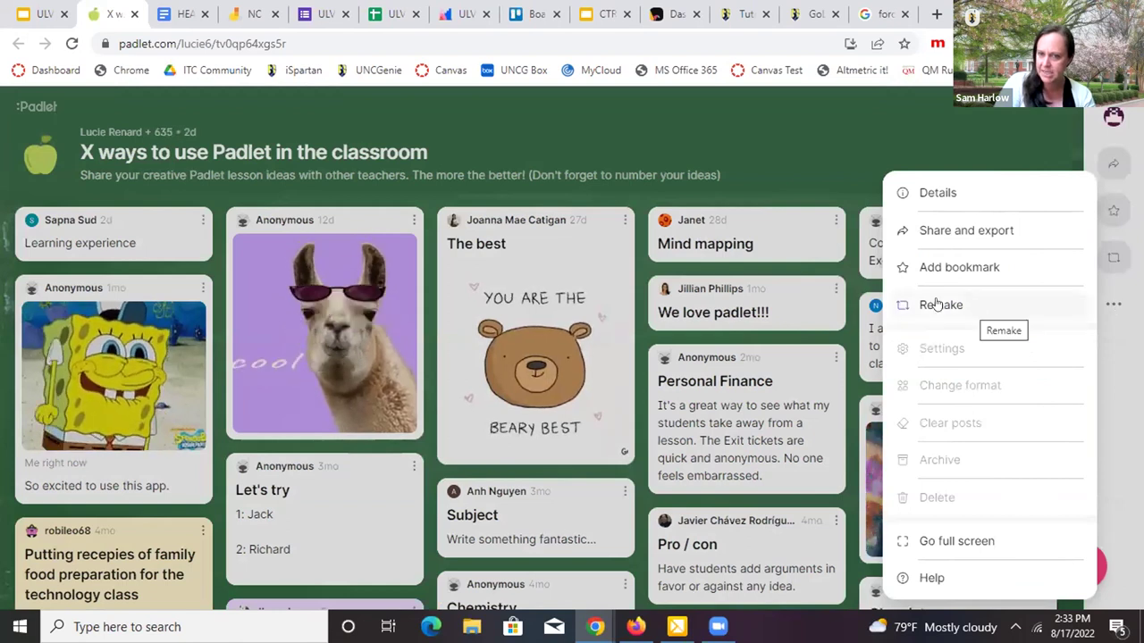
{"action": "left_click", "coordinate": [764, 145]}
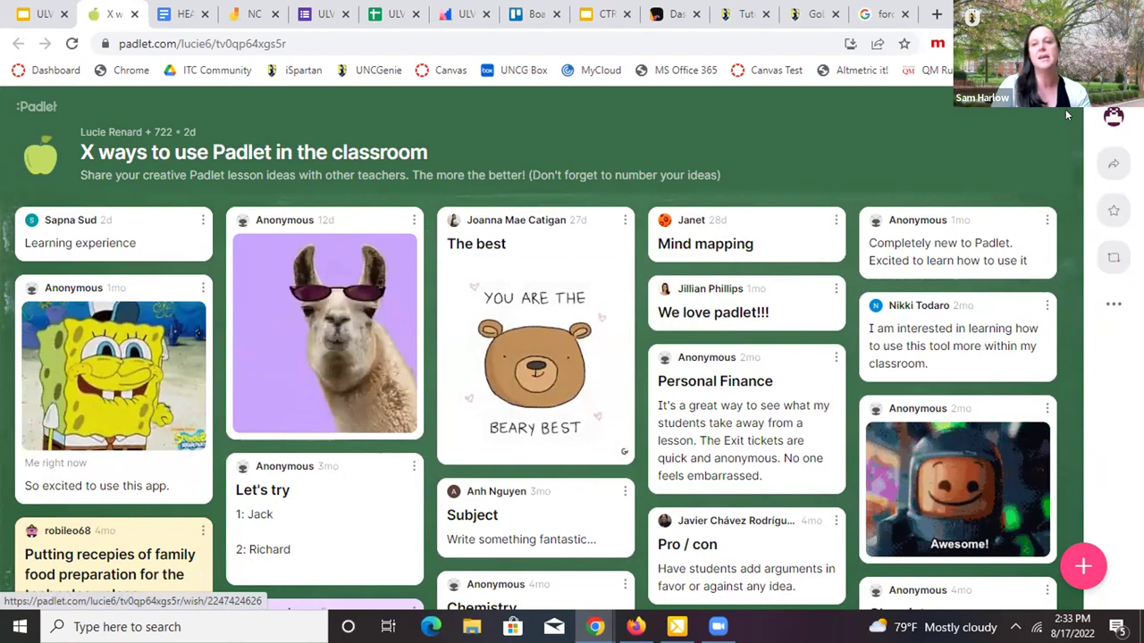
{"action": "scroll", "coordinate": [1032, 262], "scroll_direction": "down", "scroll_amount": 1}
{"action": "scroll", "coordinate": [1085, 125], "scroll_direction": "down", "scroll_amount": 7}
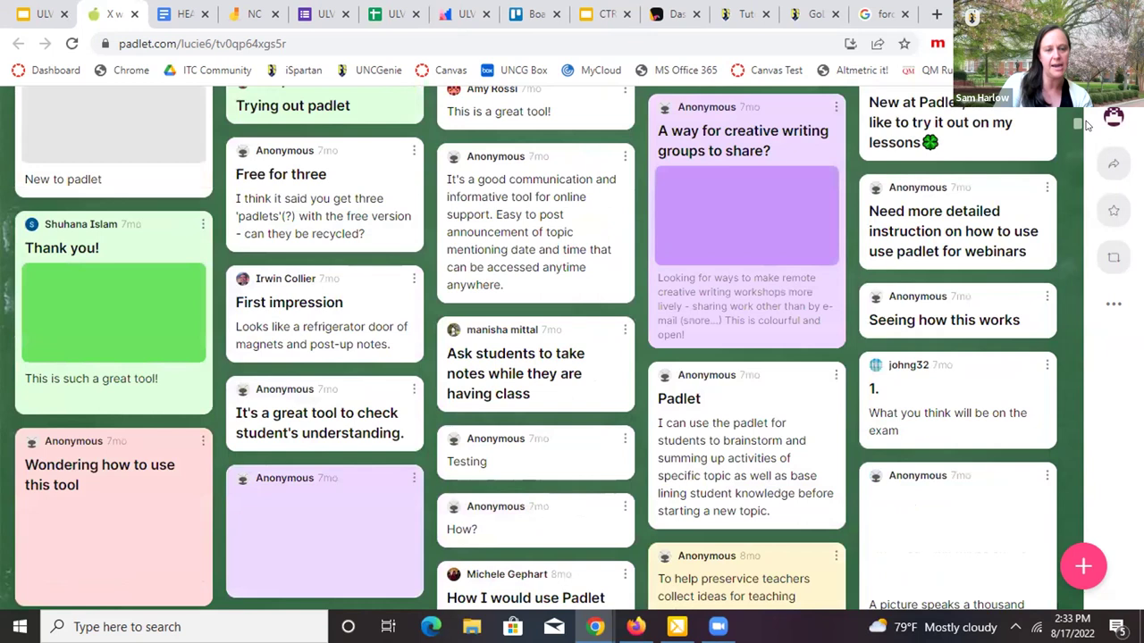
{"action": "scroll", "coordinate": [1088, 132], "scroll_direction": "down", "scroll_amount": 8}
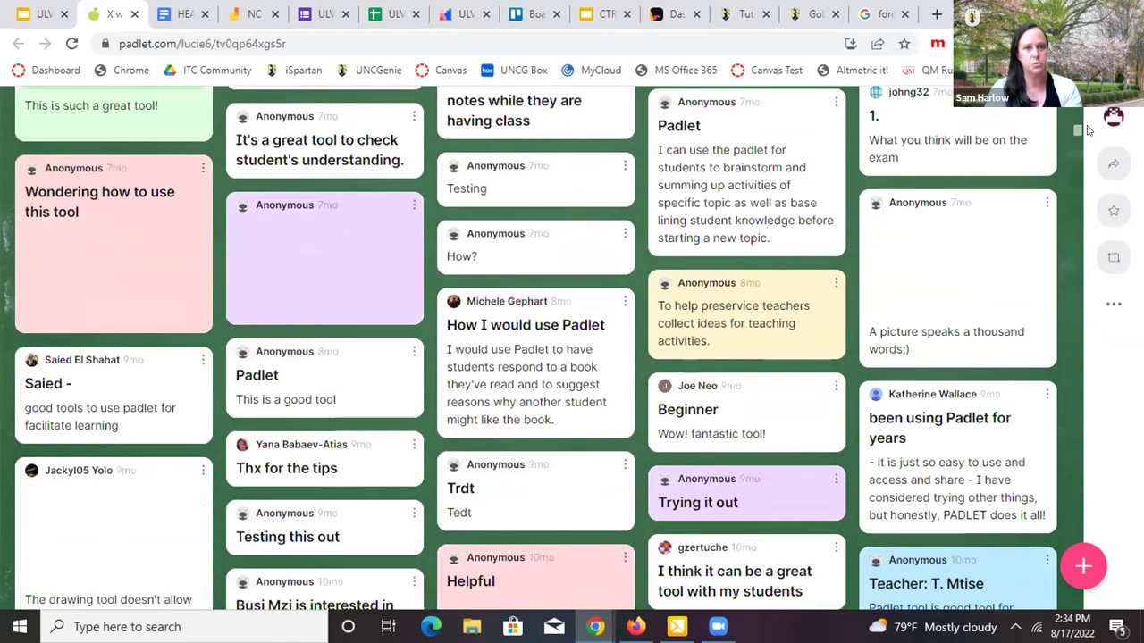
{"action": "scroll", "coordinate": [1088, 152], "scroll_direction": "down", "scroll_amount": 5}
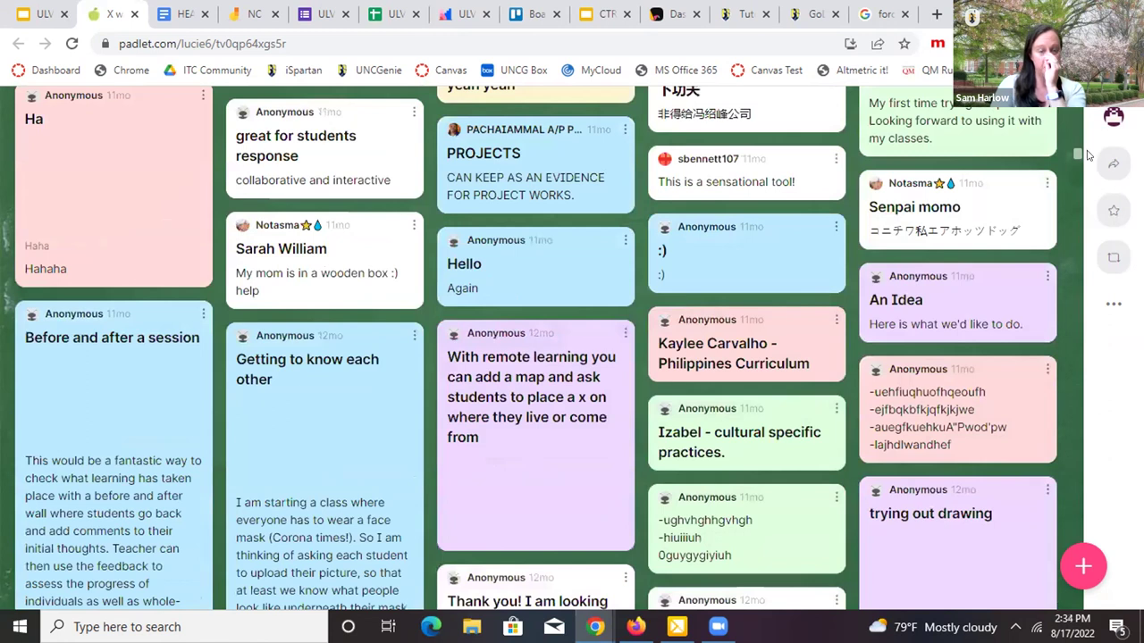
{"action": "scroll", "coordinate": [1088, 156], "scroll_direction": "down", "scroll_amount": 1}
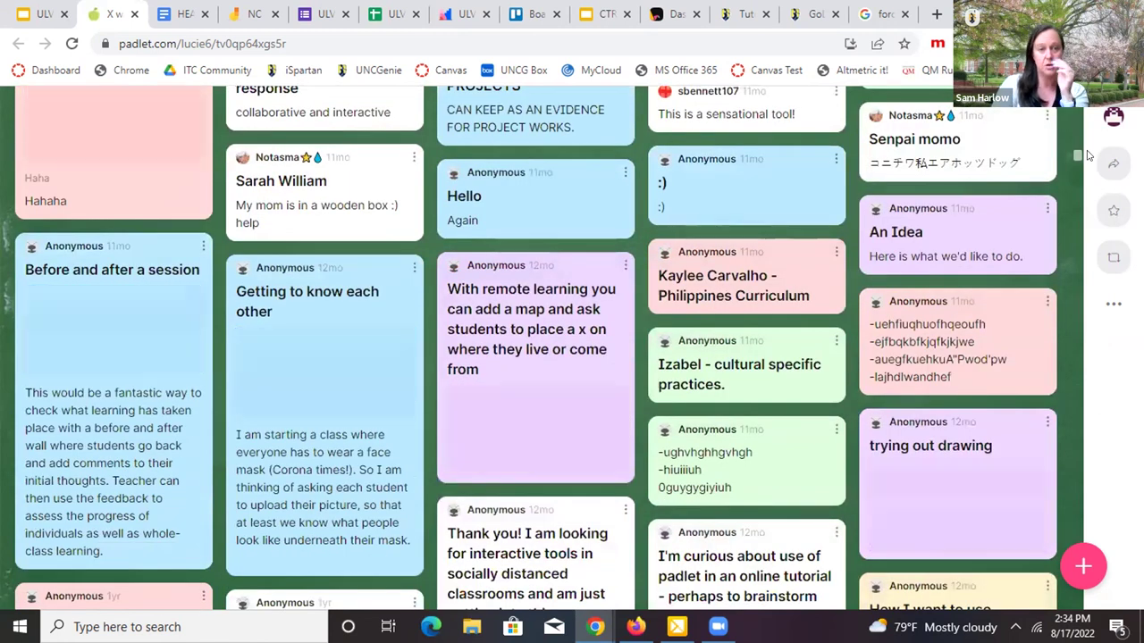
{"action": "scroll", "coordinate": [1081, 166], "scroll_direction": "down", "scroll_amount": 3}
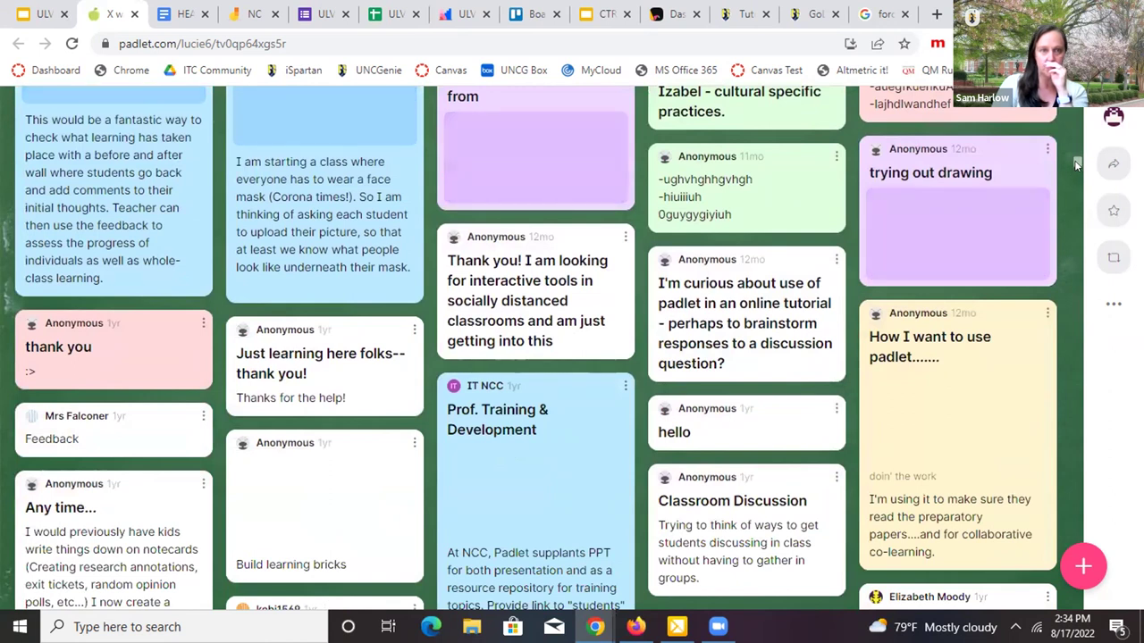
{"action": "scroll", "coordinate": [1076, 161], "scroll_direction": "up", "scroll_amount": 3}
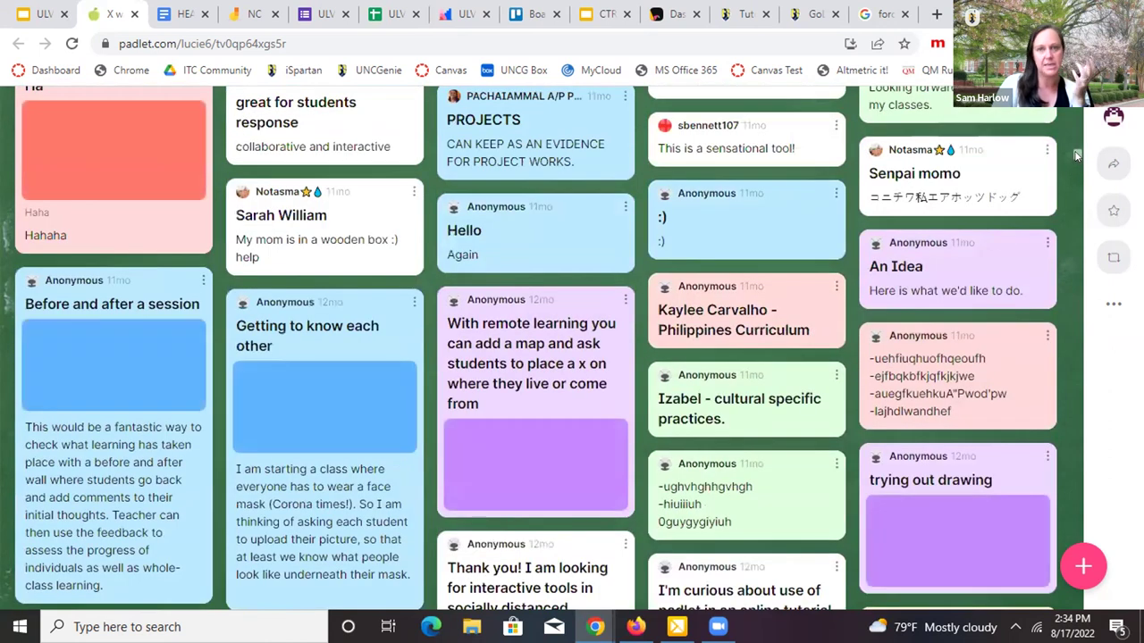
{"action": "scroll", "coordinate": [1077, 165], "scroll_direction": "down", "scroll_amount": 15}
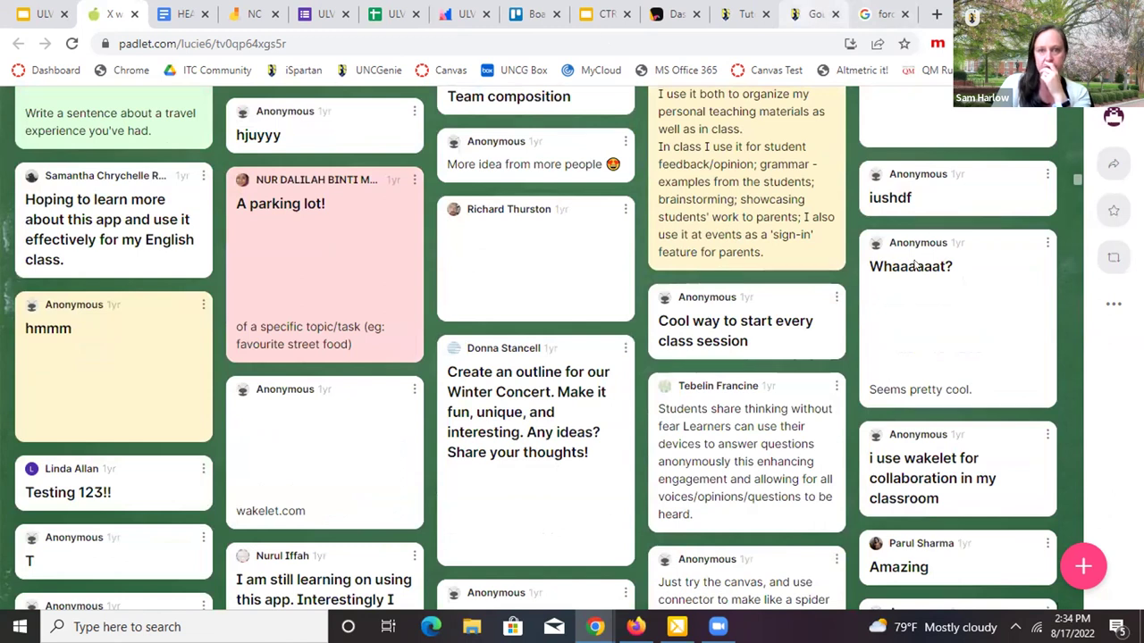
{"action": "left_click", "coordinate": [1085, 13]}
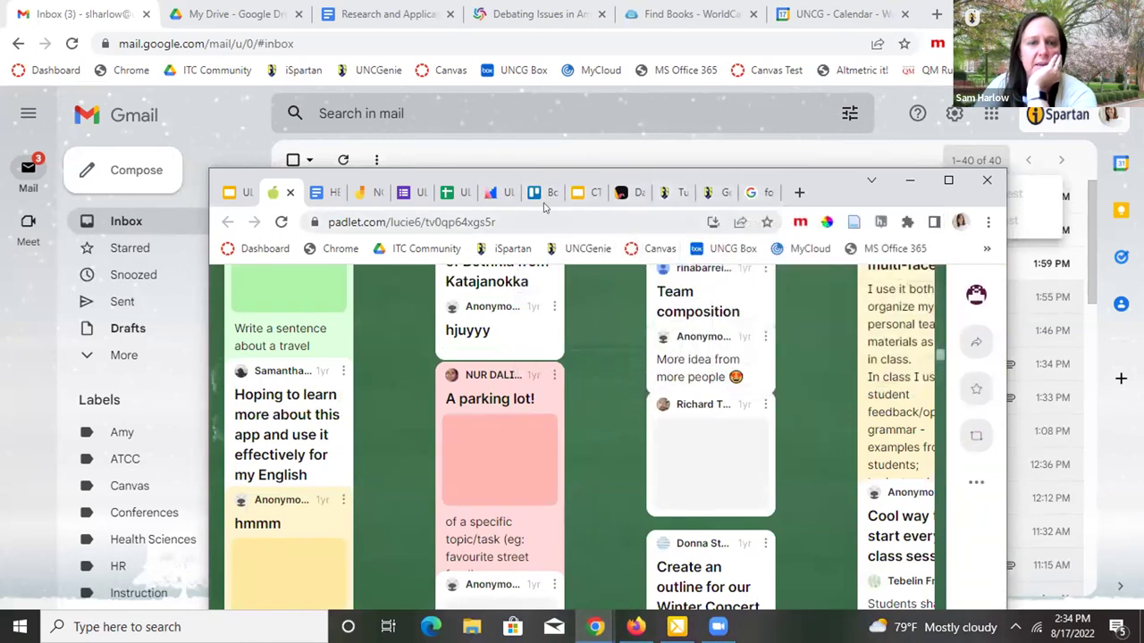
From the maximized Padlet dashboard, open the KIN EdD Library Orientation 2020 board.
{"action": "left_click", "coordinate": [624, 193]}
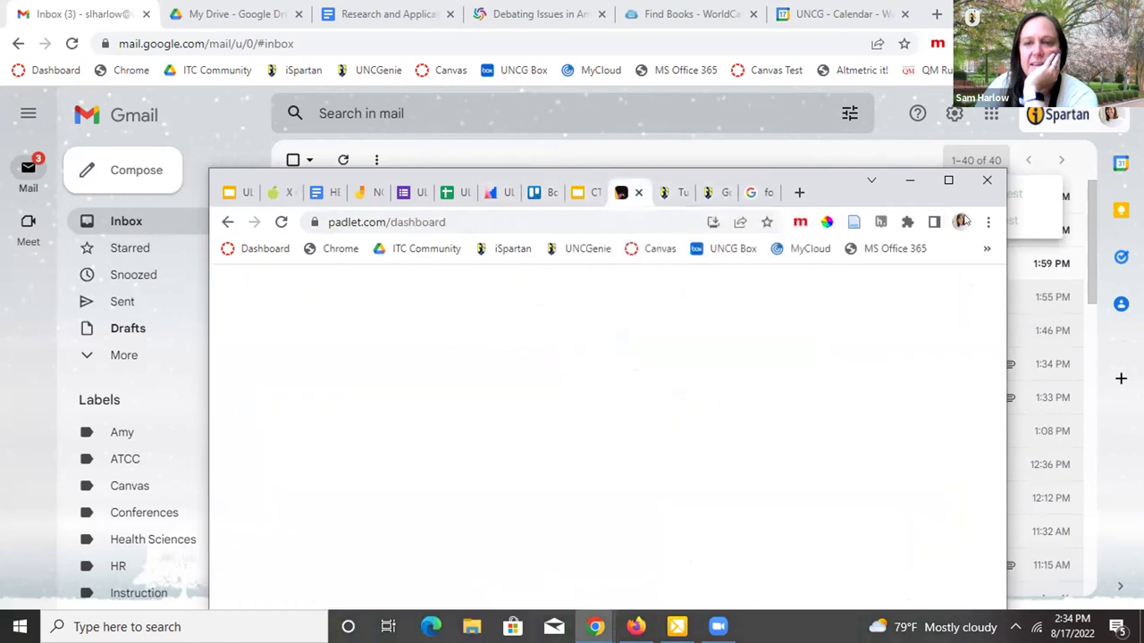
{"action": "left_click", "coordinate": [948, 179]}
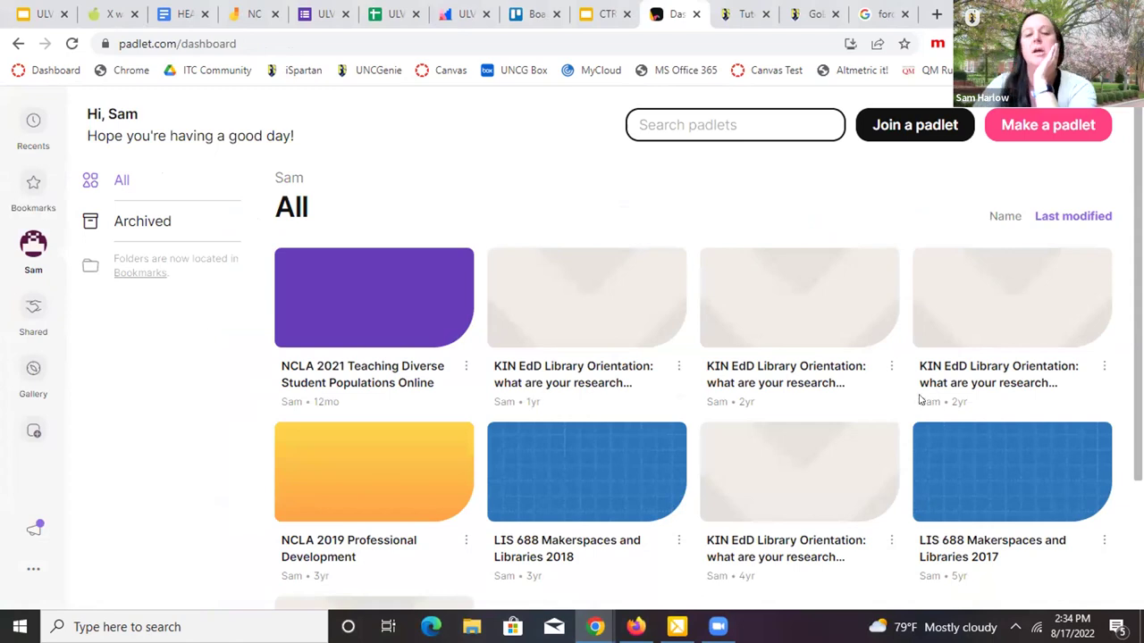
{"action": "left_click", "coordinate": [786, 373]}
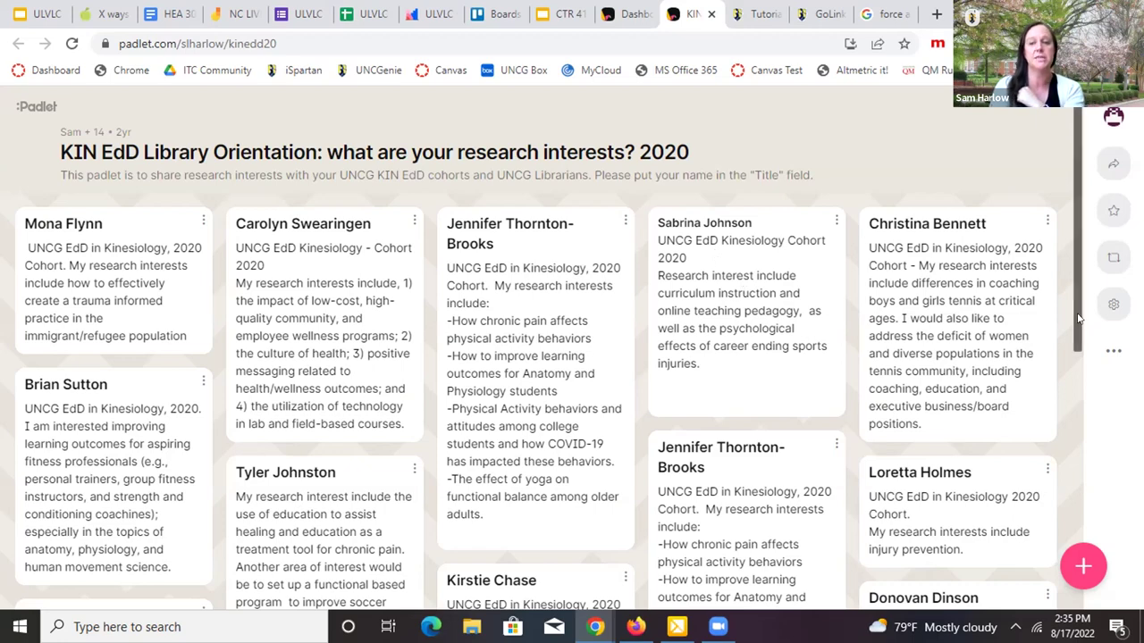
Scroll through the KIN EdD board's research-interest posts.
{"action": "left_click_drag", "start_coordinate": [1078, 335], "coordinate": [1078, 581]}
{"action": "scroll", "coordinate": [789, 546], "scroll_direction": "down", "scroll_amount": 1}
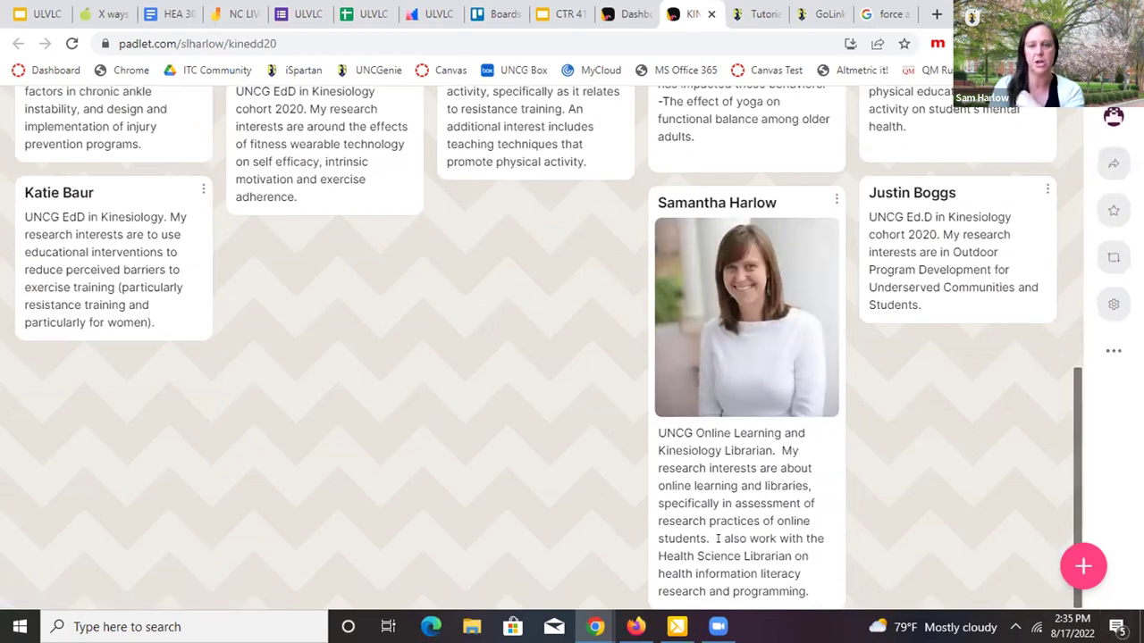
{"action": "left_click_drag", "start_coordinate": [1075, 402], "coordinate": [1053, 281]}
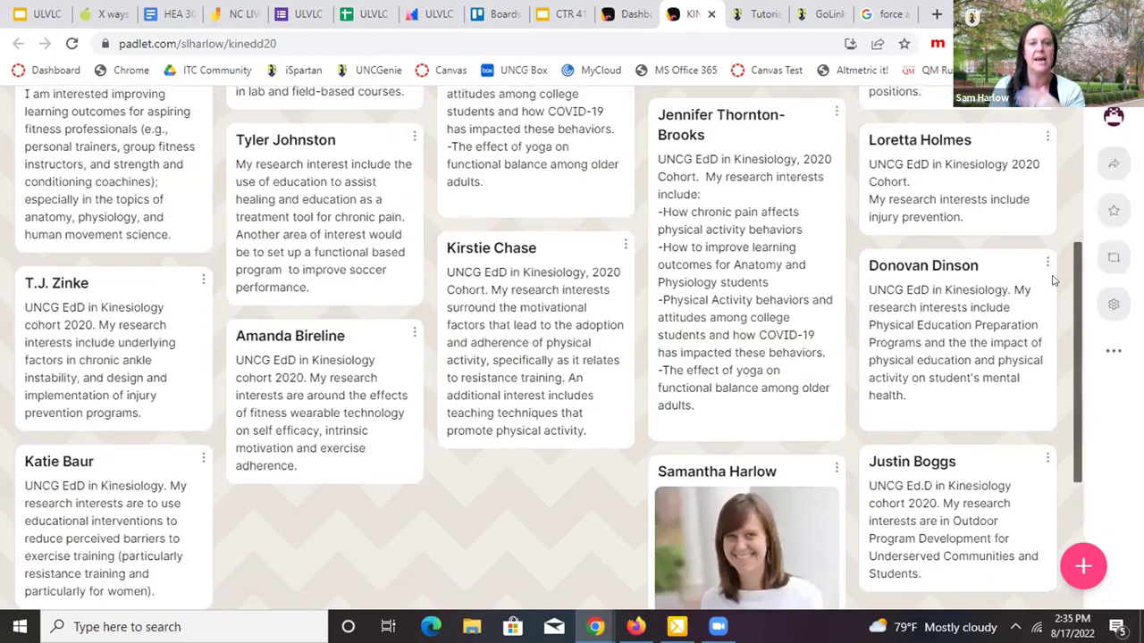
{"action": "scroll", "coordinate": [1052, 281], "scroll_direction": "up", "scroll_amount": 4}
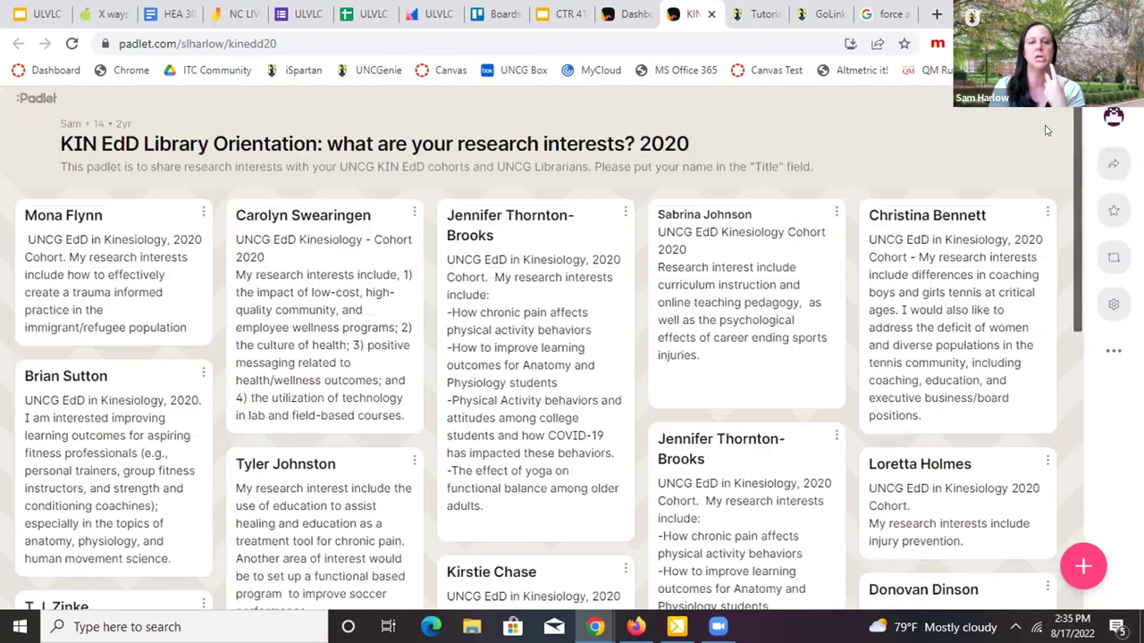
{"action": "scroll", "coordinate": [1059, 182], "scroll_direction": "down", "scroll_amount": 1}
{"action": "scroll", "coordinate": [1059, 182], "scroll_direction": "down", "scroll_amount": 2}
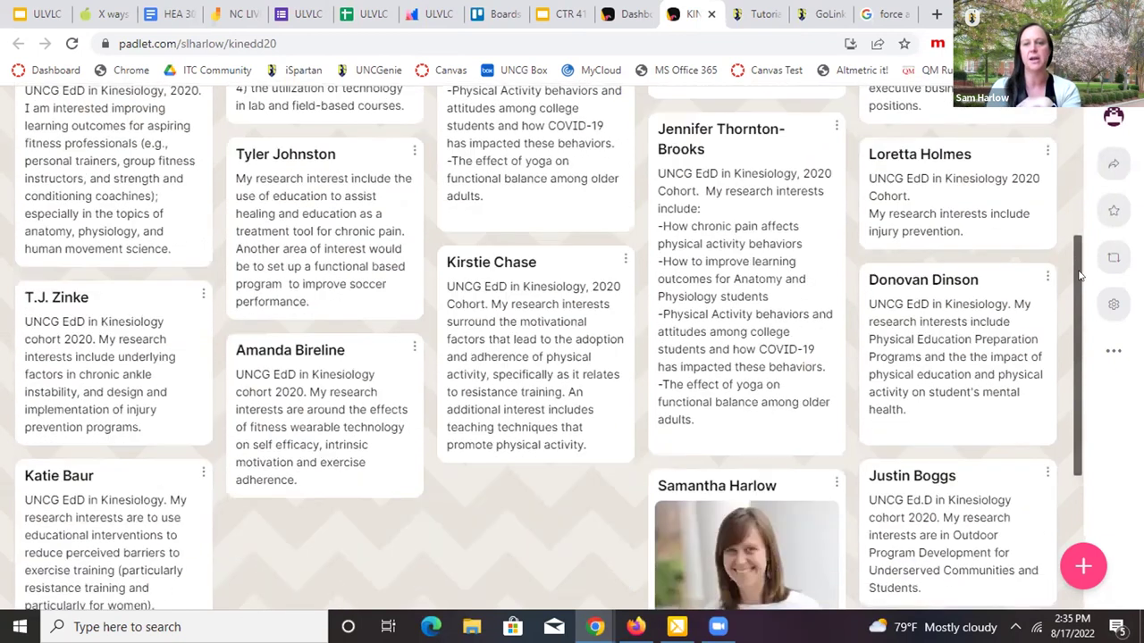
{"action": "scroll", "coordinate": [1079, 277], "scroll_direction": "up", "scroll_amount": 3}
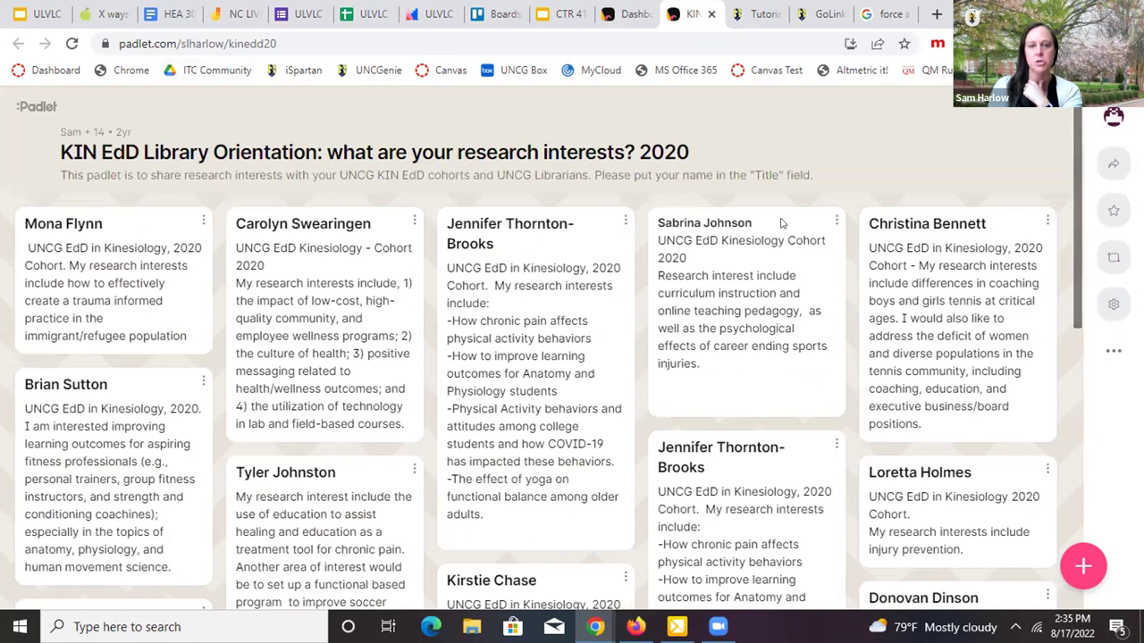
Return to the maximized Padlet dashboard and start making a new padlet.
{"action": "left_click", "coordinate": [625, 13]}
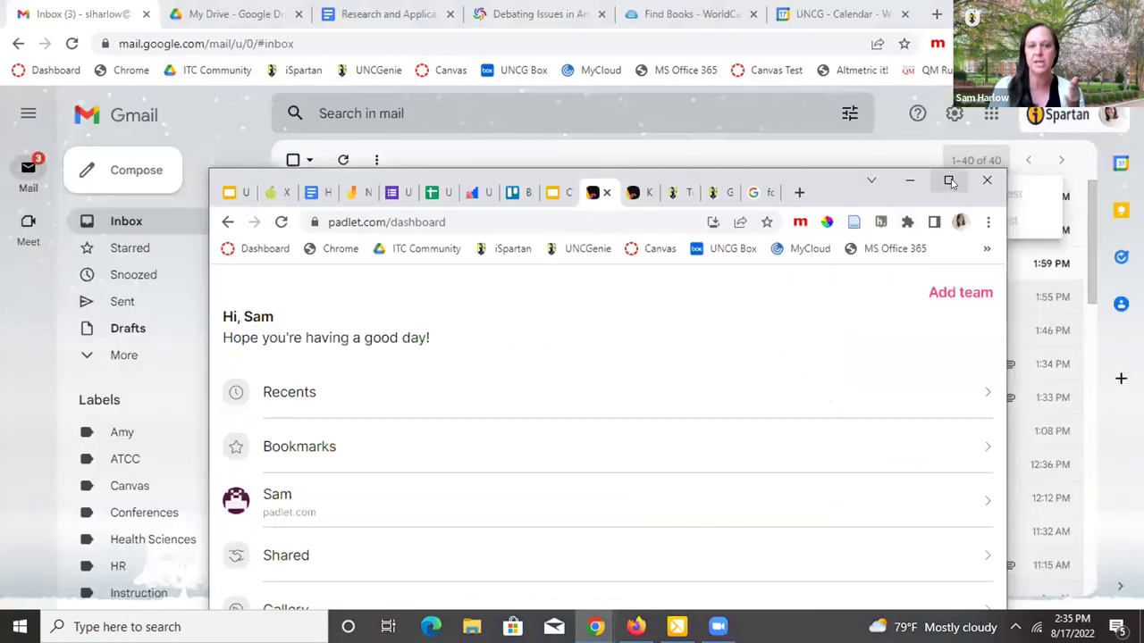
{"action": "left_click", "coordinate": [949, 179]}
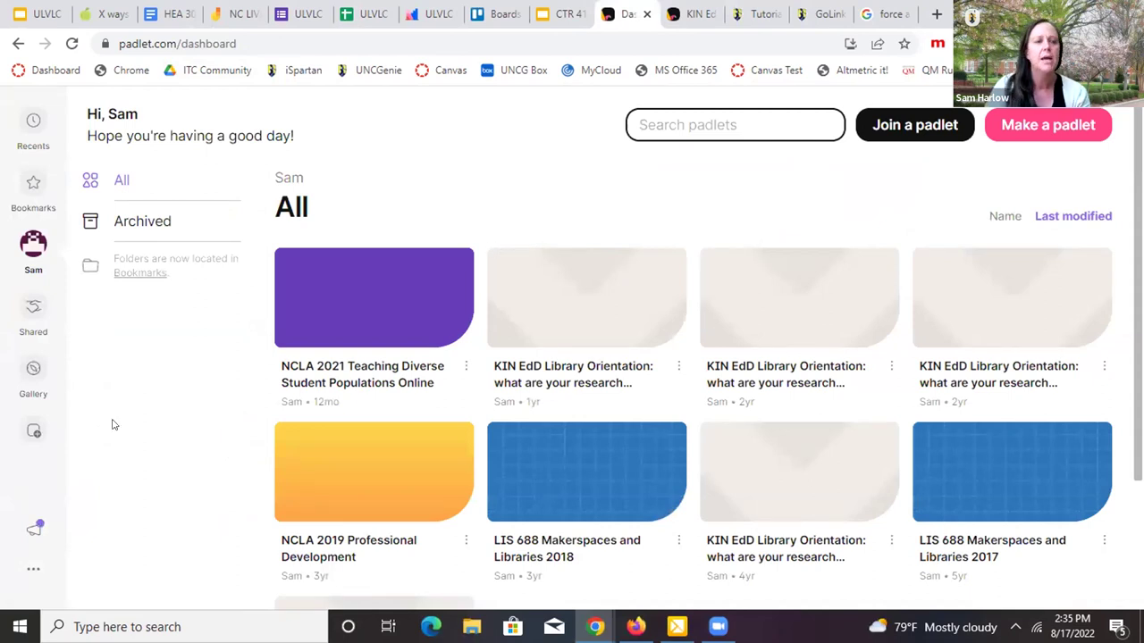
{"action": "left_click", "coordinate": [1050, 125]}
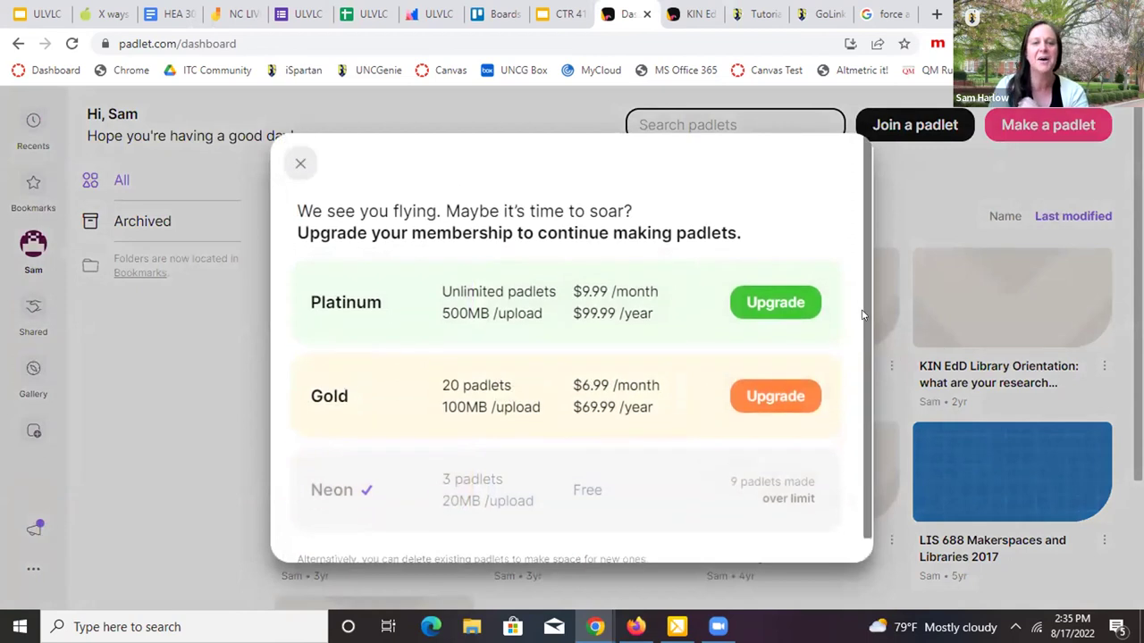
{"action": "scroll", "coordinate": [860, 317], "scroll_direction": "down", "scroll_amount": 1}
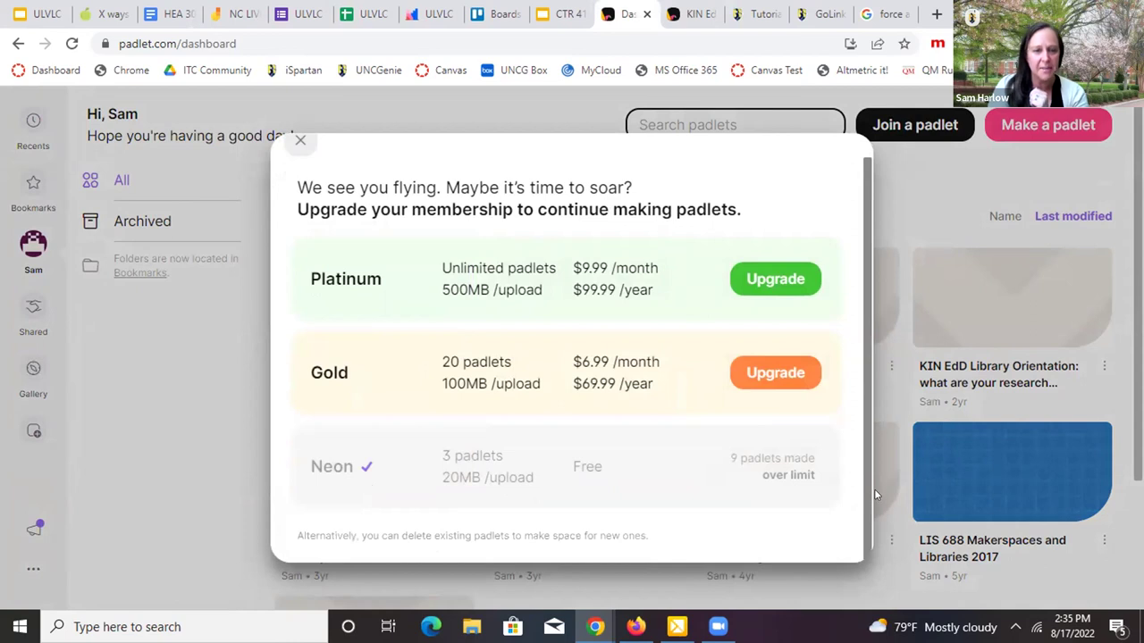
{"action": "scroll", "coordinate": [851, 317], "scroll_direction": "up", "scroll_amount": 1}
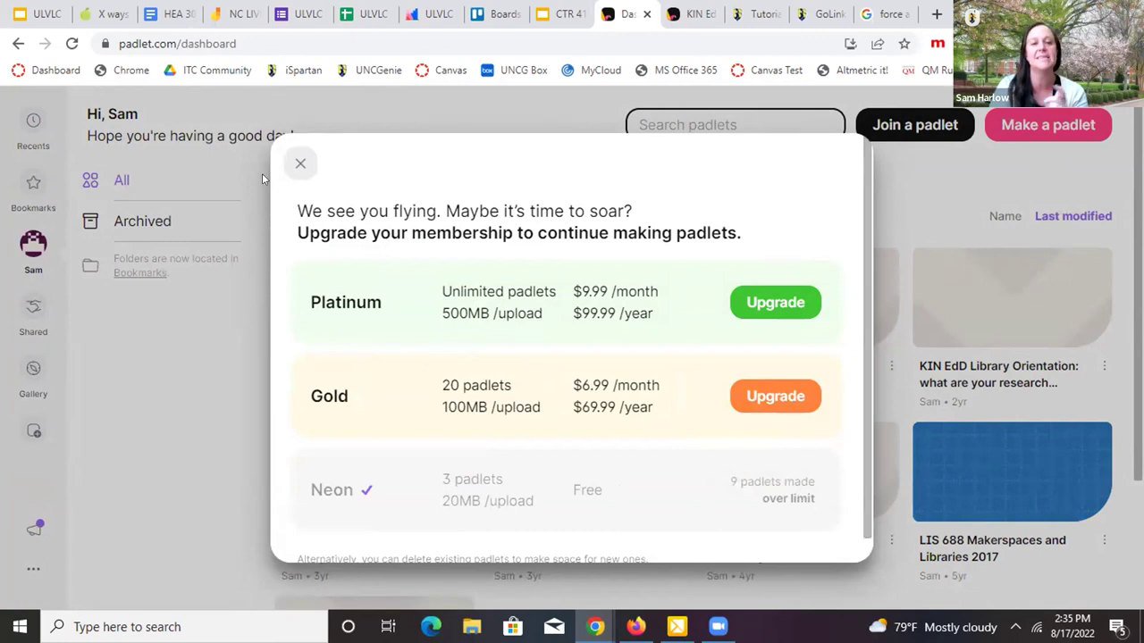
{"action": "left_click", "coordinate": [300, 164]}
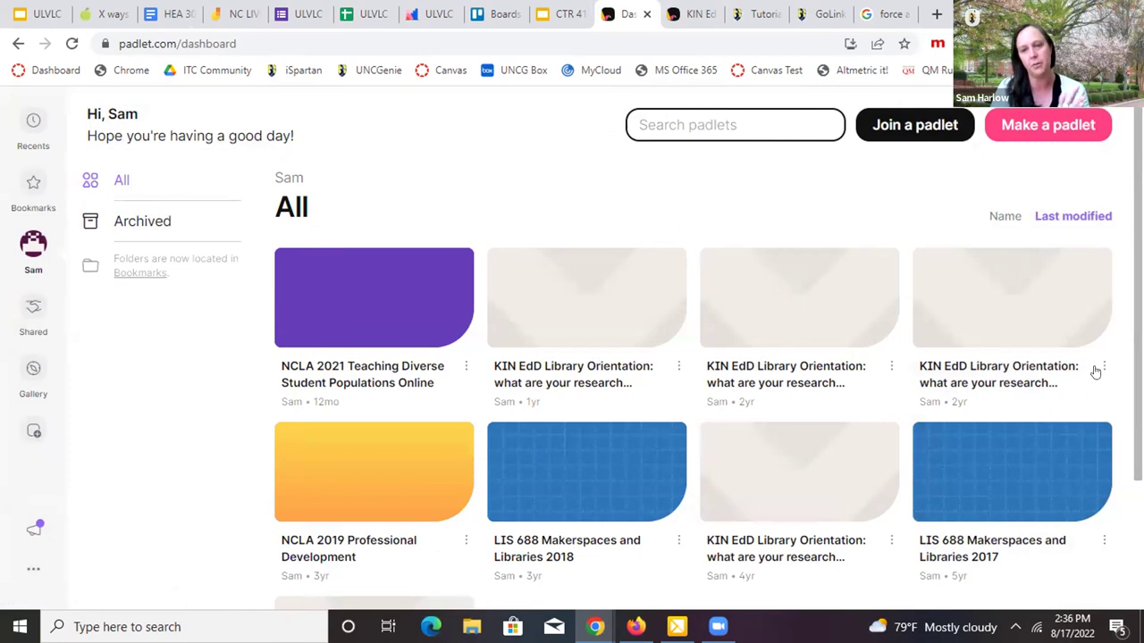
Archive the NCLA 2019 Professional Development padlet and bring up the new-padlet format chooser.
{"action": "scroll", "coordinate": [1136, 349], "scroll_direction": "down", "scroll_amount": 2}
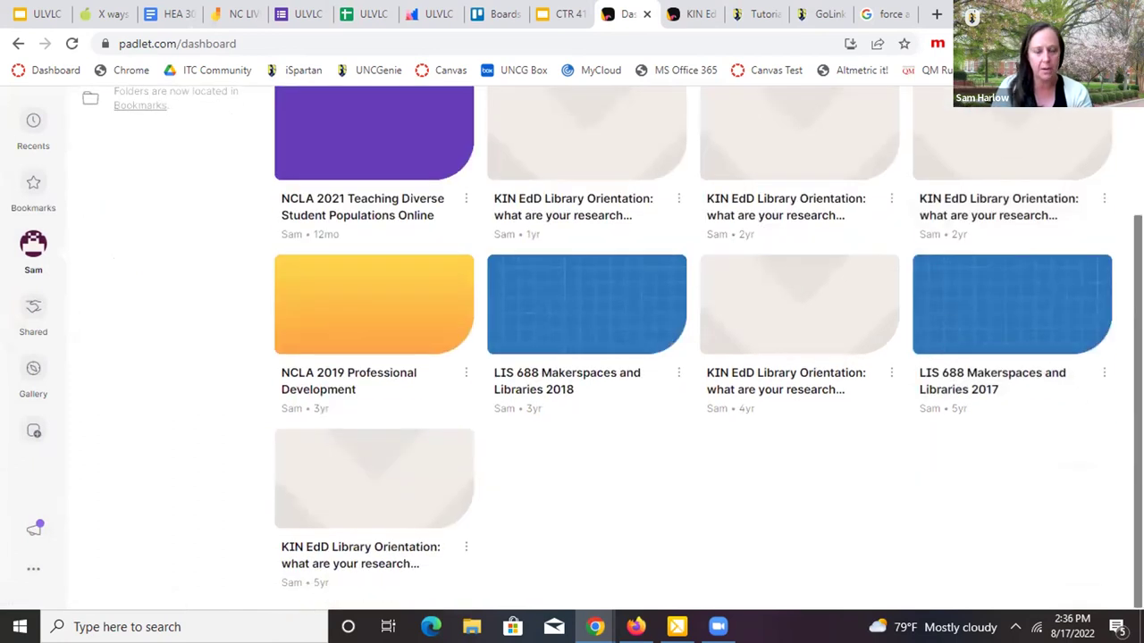
{"action": "scroll", "coordinate": [872, 454], "scroll_direction": "up", "scroll_amount": 1}
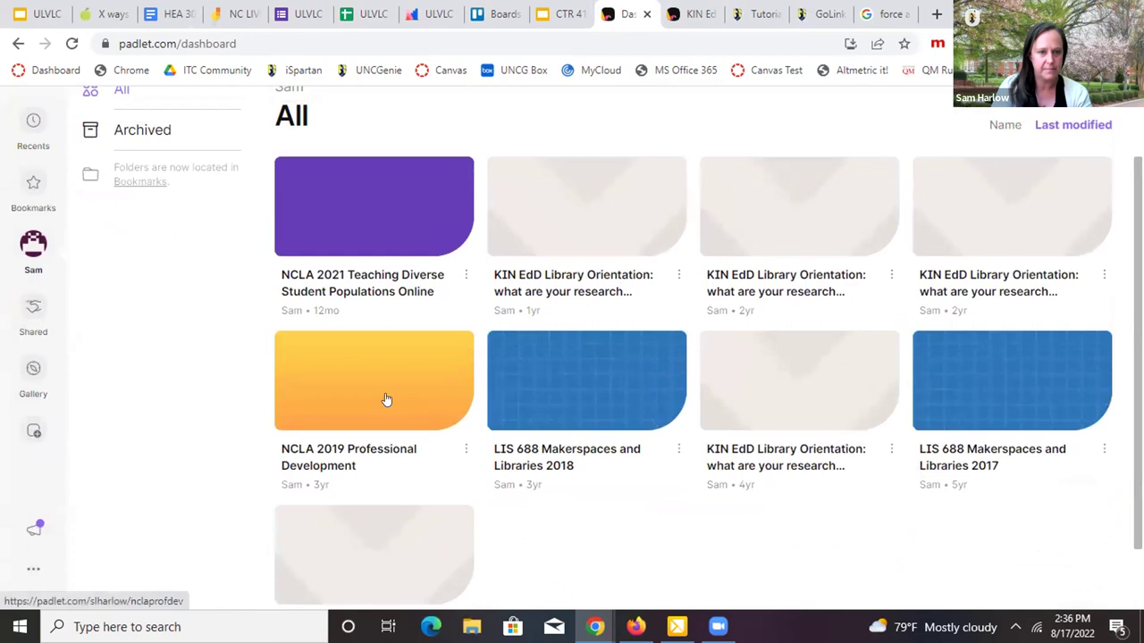
{"action": "left_click", "coordinate": [466, 449]}
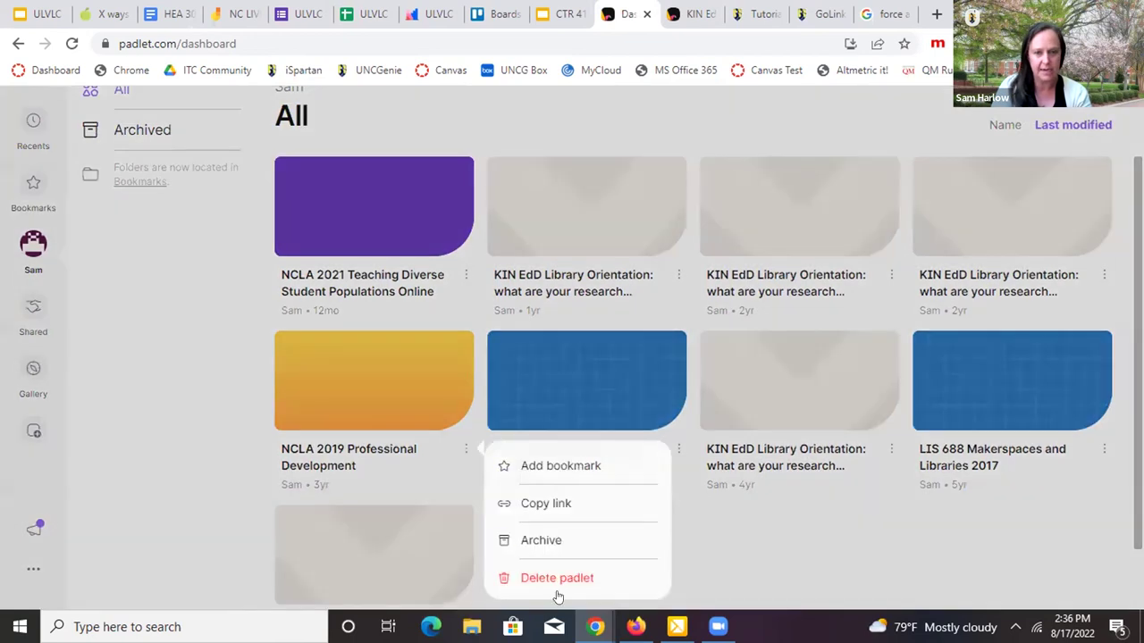
{"action": "left_click", "coordinate": [542, 539]}
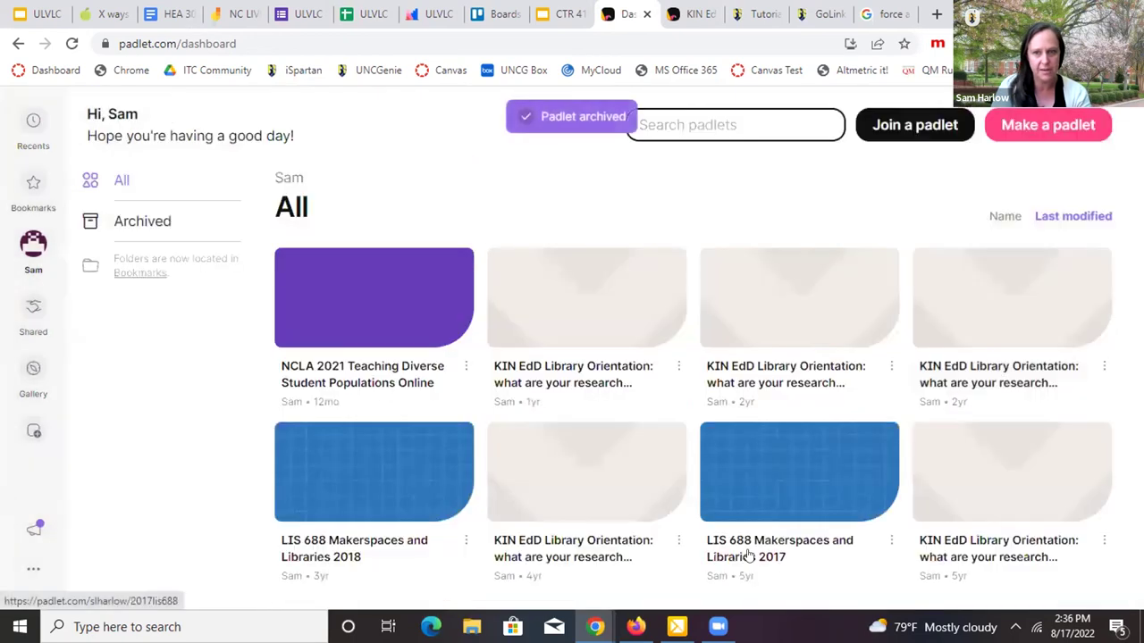
{"action": "left_click", "coordinate": [1047, 125]}
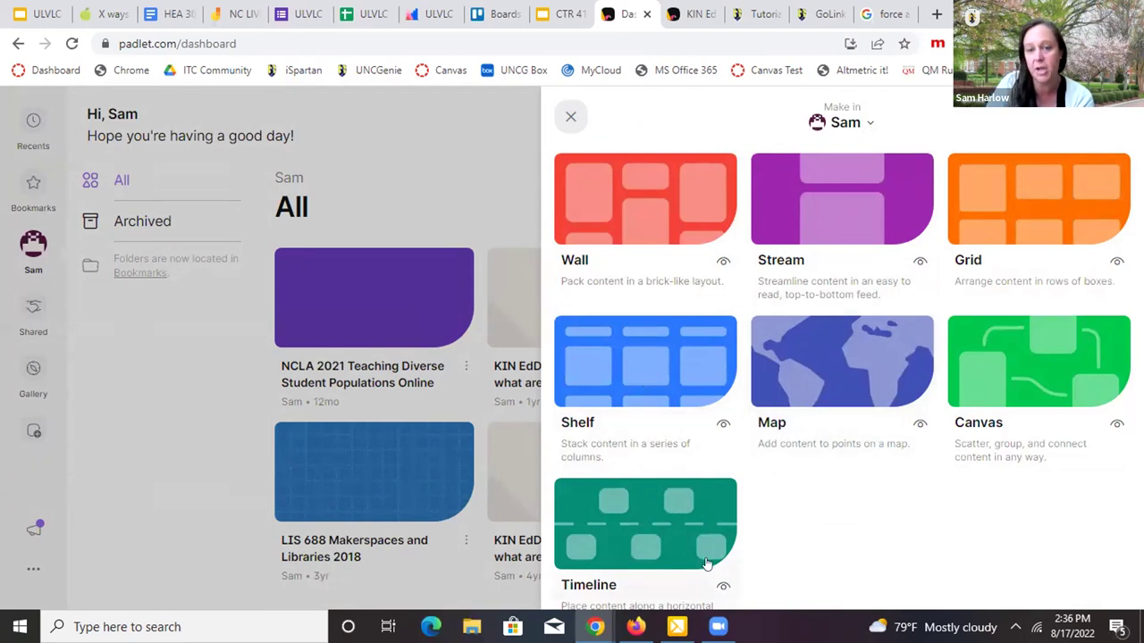
Create a new padlet in the Shelf format.
{"action": "left_click", "coordinate": [652, 356]}
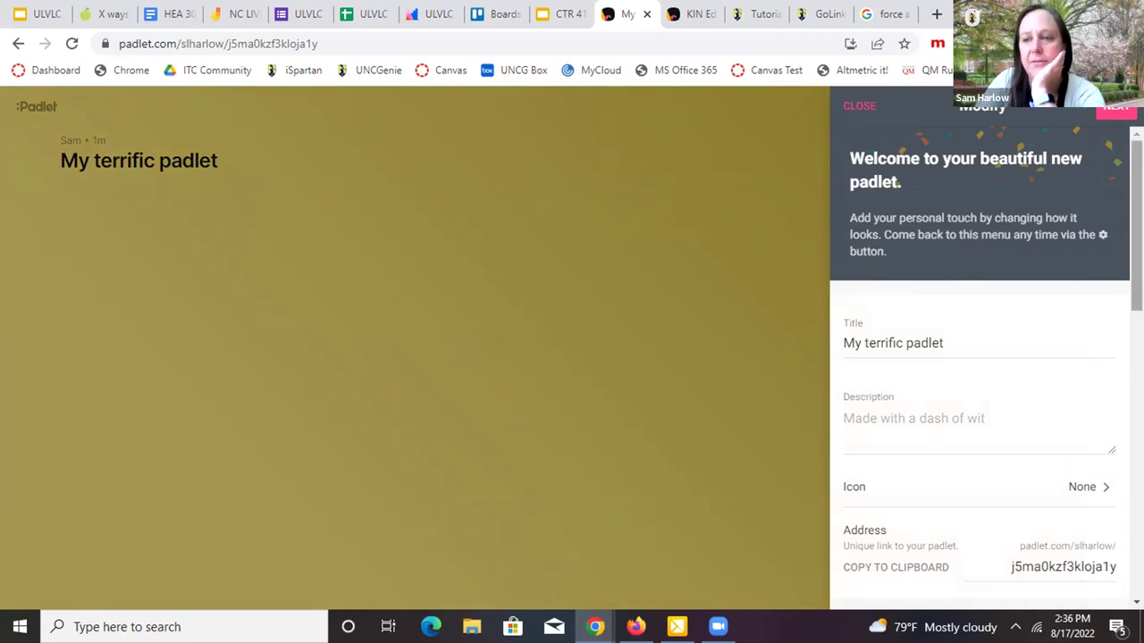
{"action": "scroll", "coordinate": [979, 358], "scroll_direction": "down", "scroll_amount": 5}
{"action": "scroll", "coordinate": [979, 357], "scroll_direction": "up", "scroll_amount": 5}
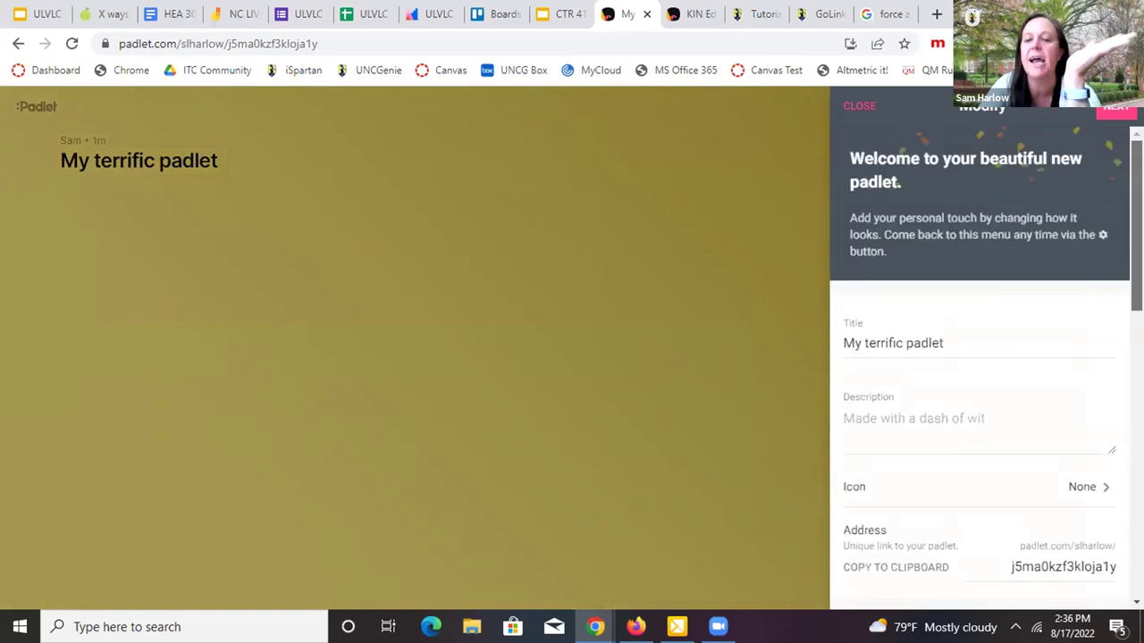
{"action": "scroll", "coordinate": [980, 358], "scroll_direction": "down", "scroll_amount": 4}
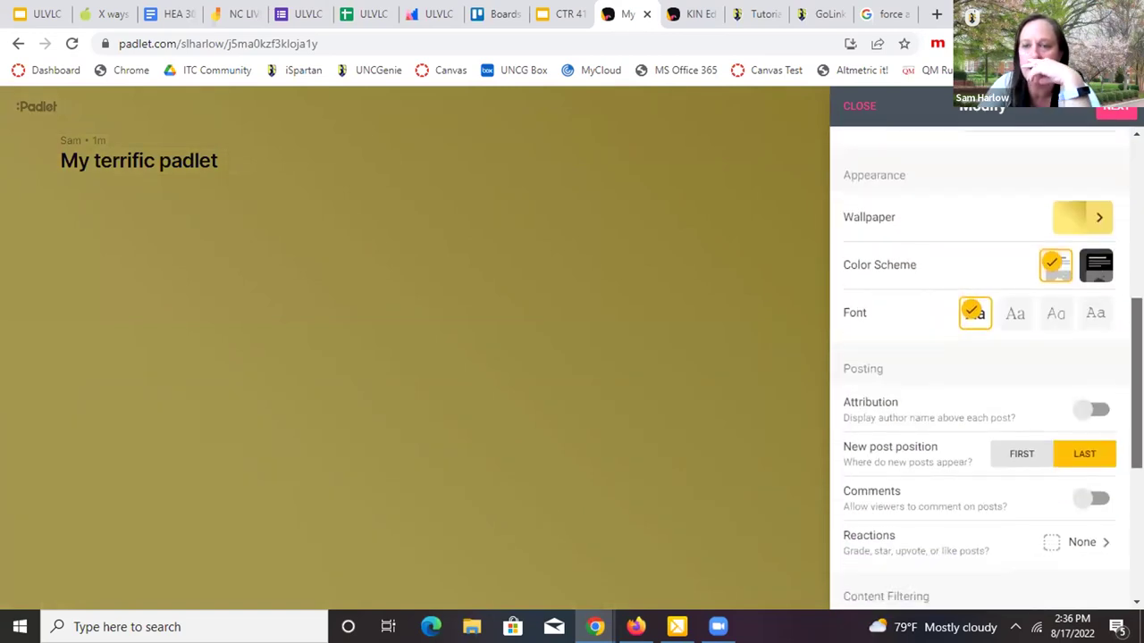
Give the padlet a solid grey wallpaper and return to its settings panel.
{"action": "left_click", "coordinate": [1094, 215]}
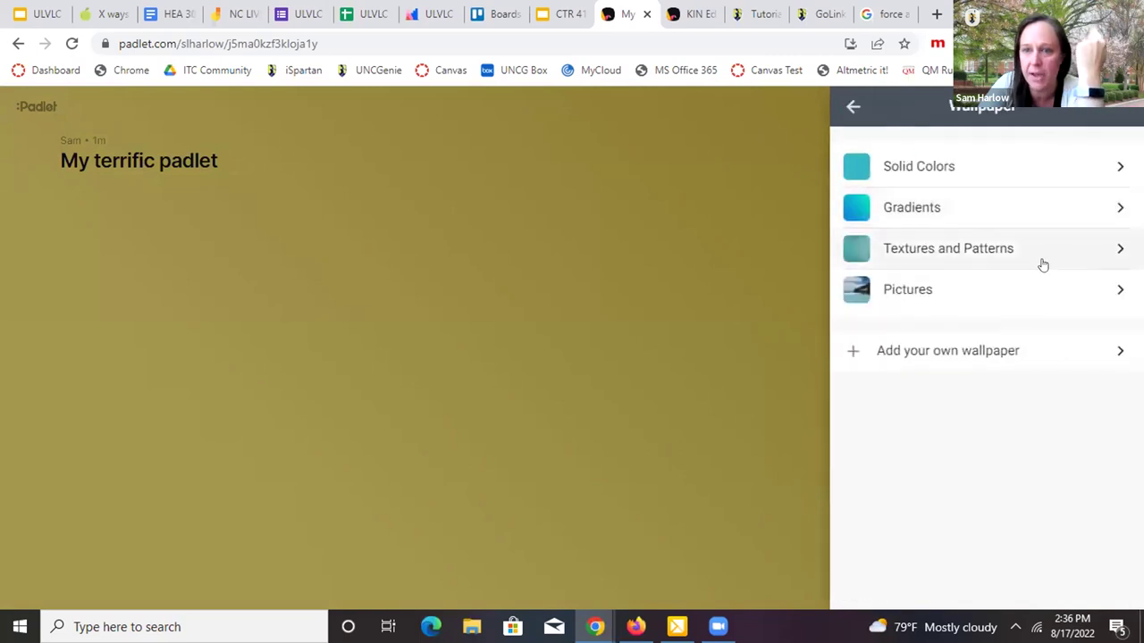
{"action": "left_click", "coordinate": [967, 172]}
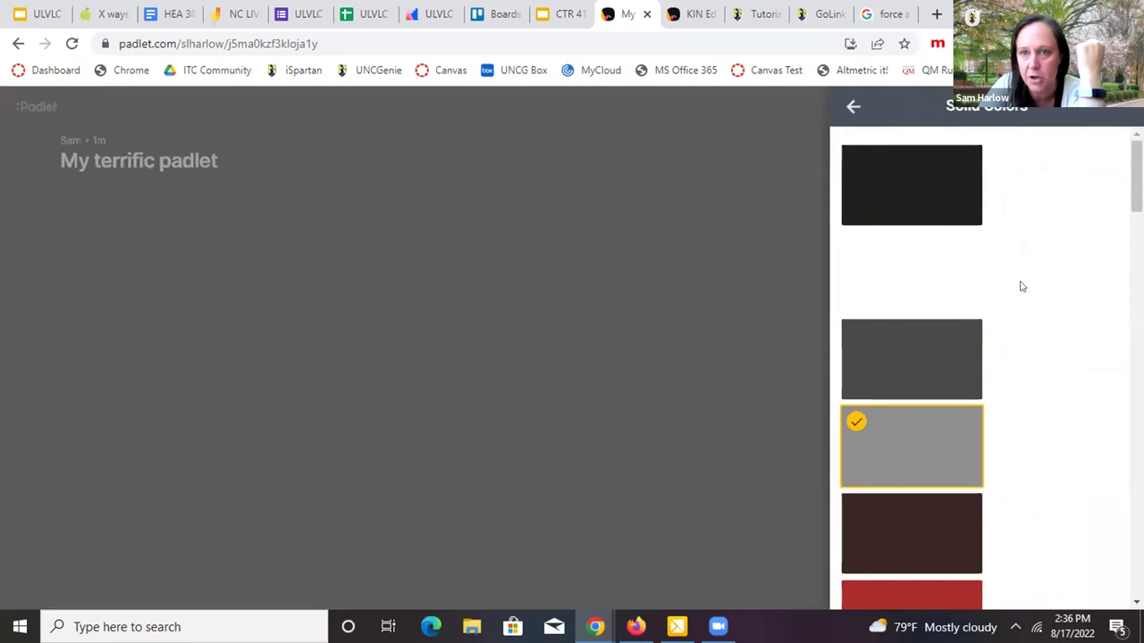
{"action": "left_click", "coordinate": [851, 114]}
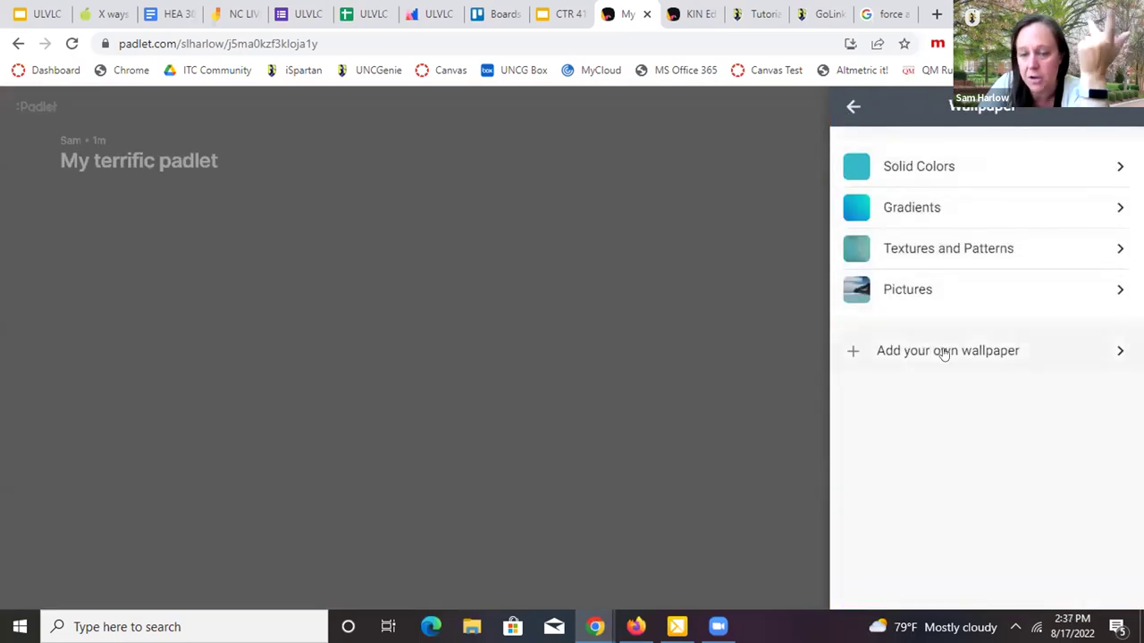
{"action": "left_click", "coordinate": [850, 108]}
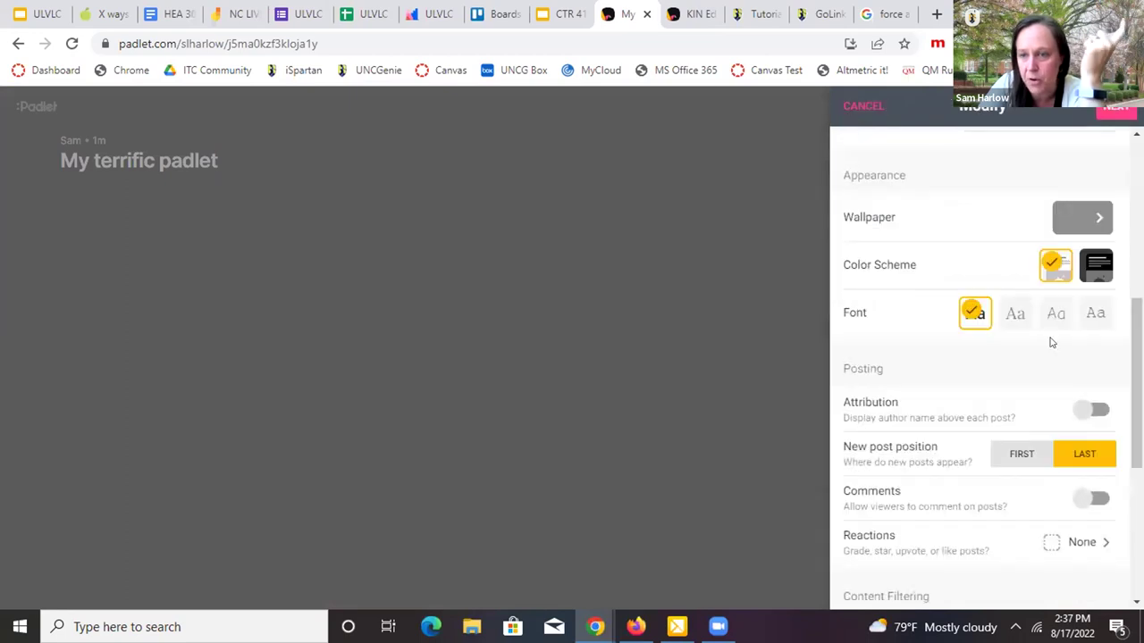
{"action": "scroll", "coordinate": [983, 375], "scroll_direction": "down", "scroll_amount": 4}
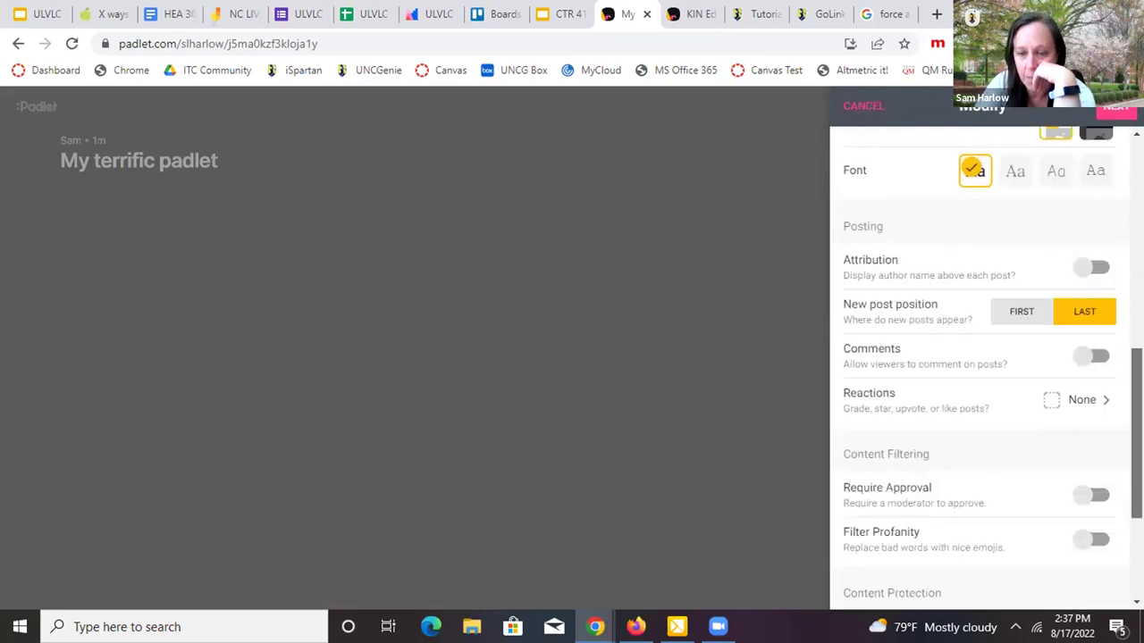
{"action": "scroll", "coordinate": [983, 376], "scroll_direction": "up", "scroll_amount": 4}
{"action": "scroll", "coordinate": [983, 376], "scroll_direction": "down", "scroll_amount": 3}
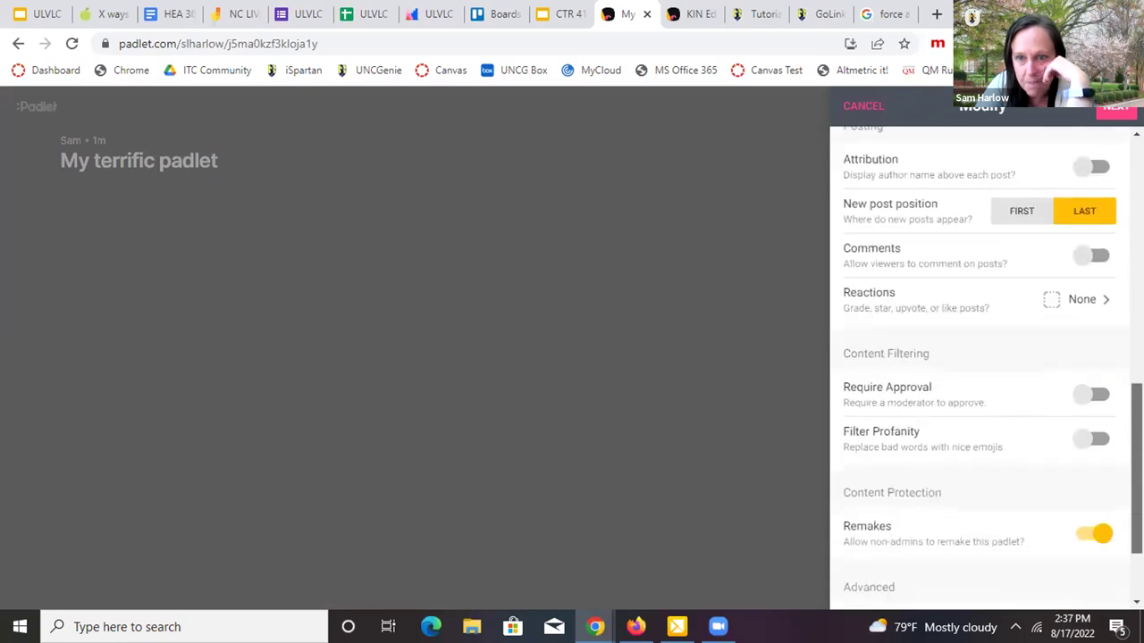
{"action": "scroll", "coordinate": [983, 375], "scroll_direction": "down", "scroll_amount": 1}
{"action": "scroll", "coordinate": [983, 375], "scroll_direction": "up", "scroll_amount": 10}
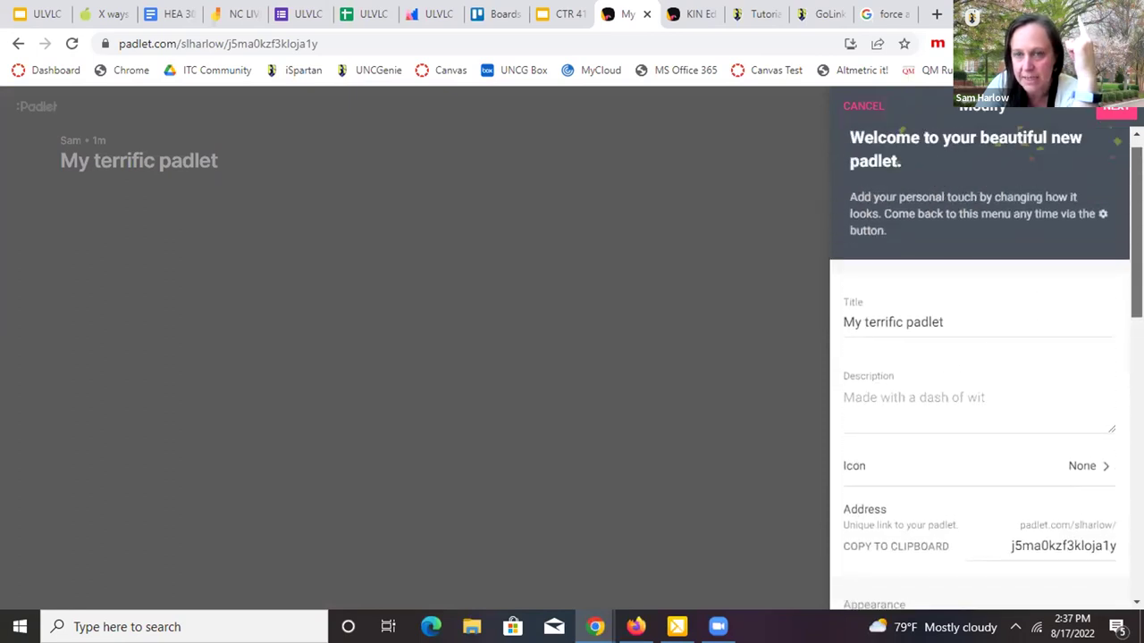
Retitle the padlet 'ULVLC Padlet' and finish the settings.
{"action": "double_click", "coordinate": [942, 343]}
{"action": "triple_click", "coordinate": [942, 343]}
{"action": "type", "text": "ULVLC "}
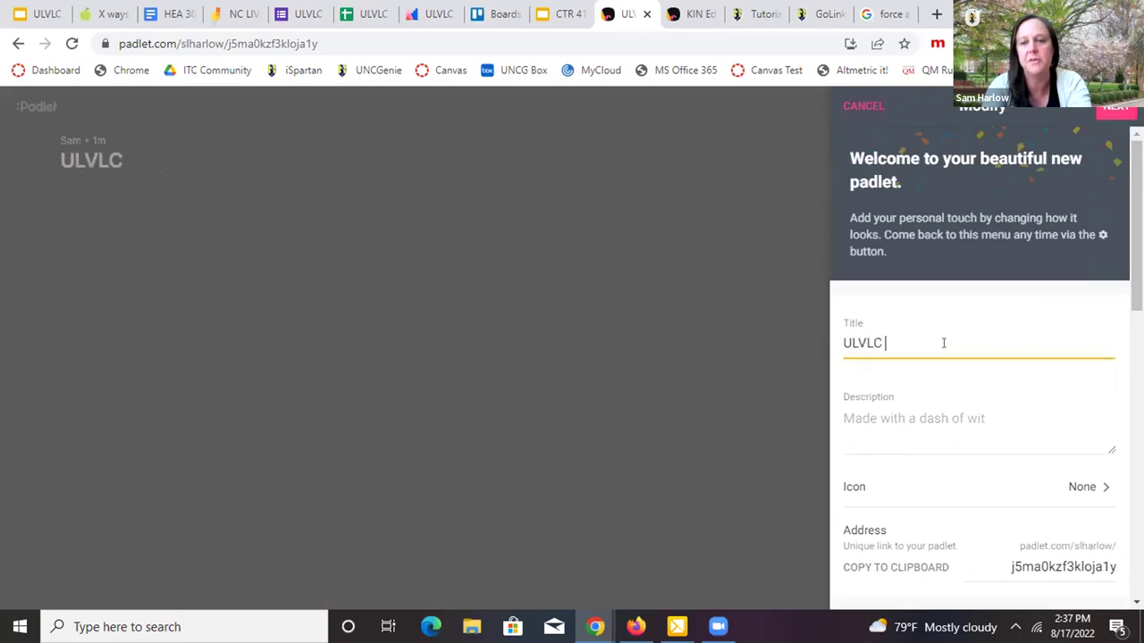
{"action": "type", "text": "Padlet"}
{"action": "left_click", "coordinate": [1115, 109]}
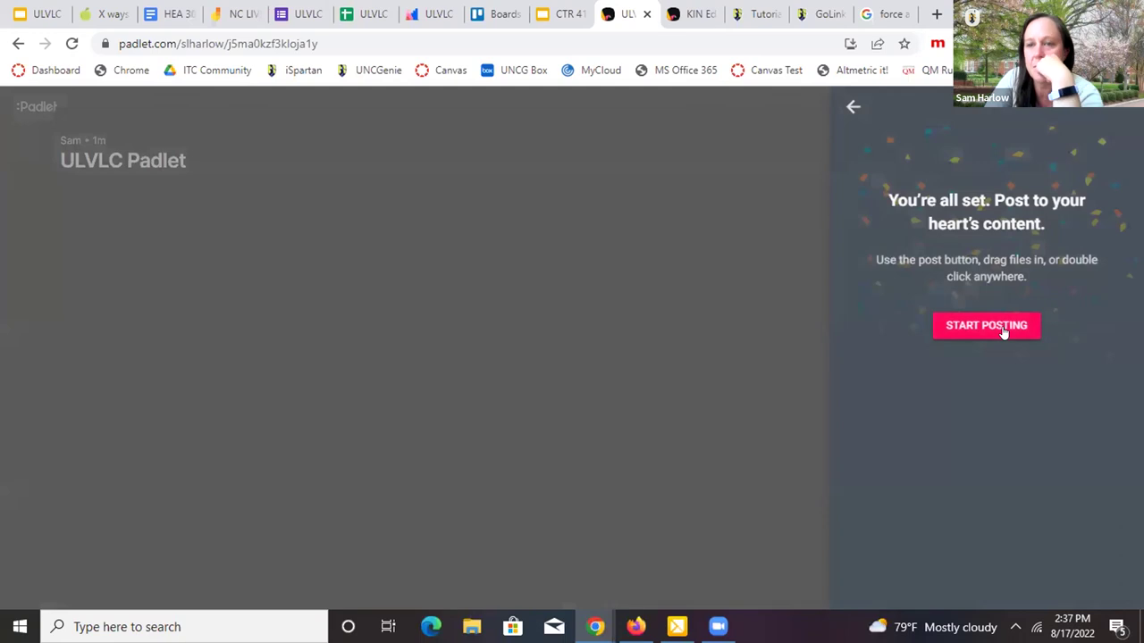
Add a first shelf section named 'Testing'.
{"action": "left_click", "coordinate": [1004, 329]}
{"action": "type", "text": "Testing"}
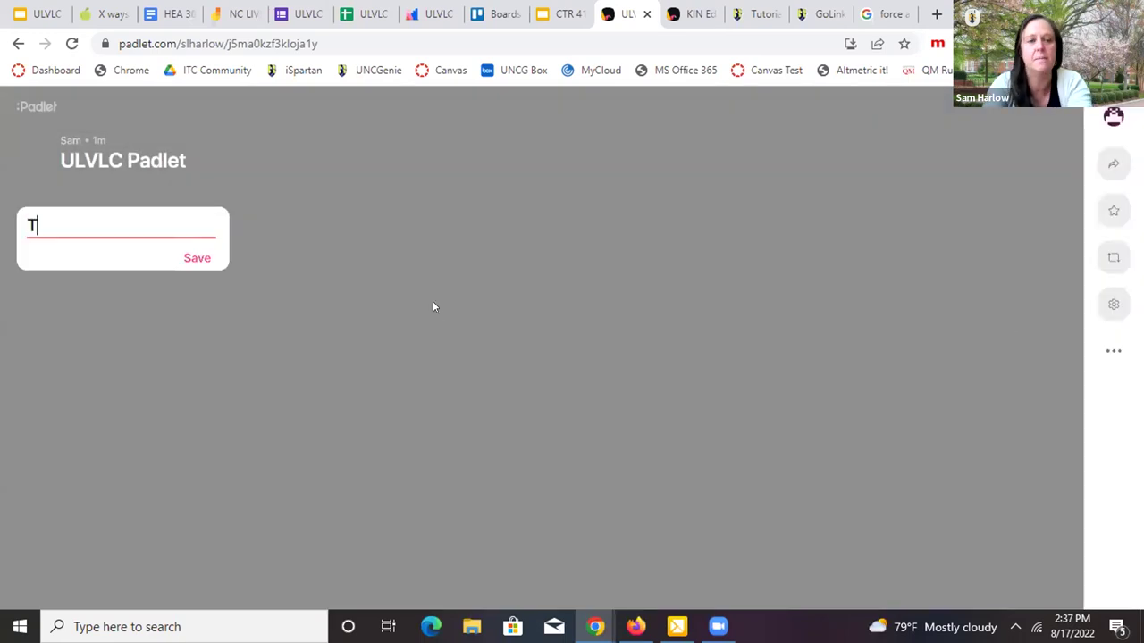
{"action": "left_click", "coordinate": [197, 257]}
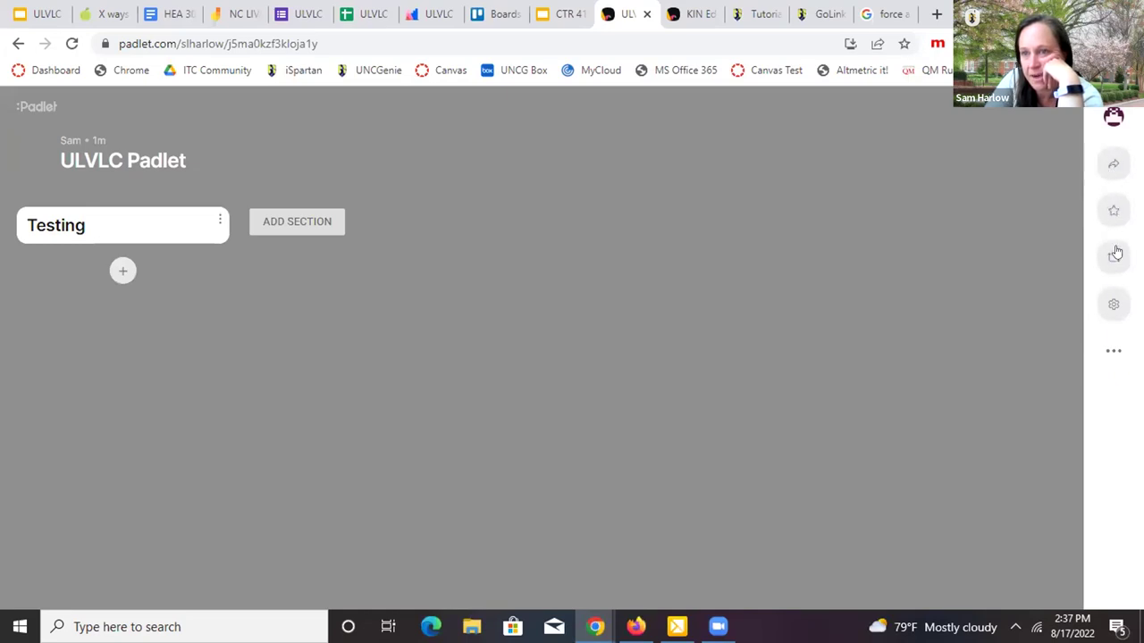
Open the ULVLC Padlet's Share panel and go to its privacy options.
{"action": "left_click", "coordinate": [1111, 166]}
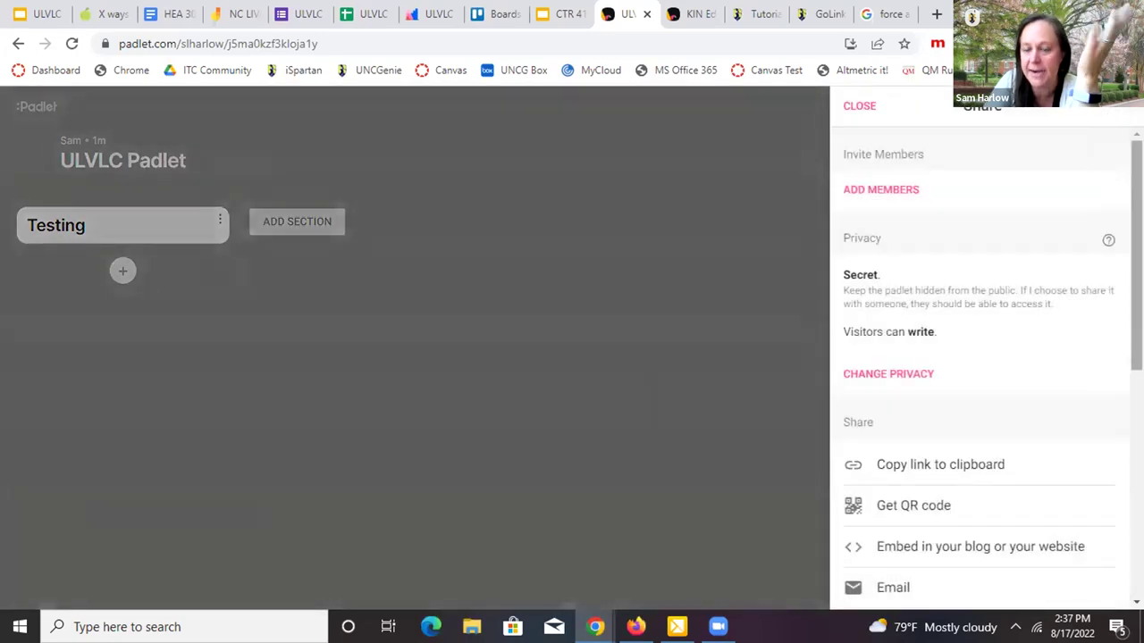
{"action": "scroll", "coordinate": [983, 357], "scroll_direction": "down", "scroll_amount": 1}
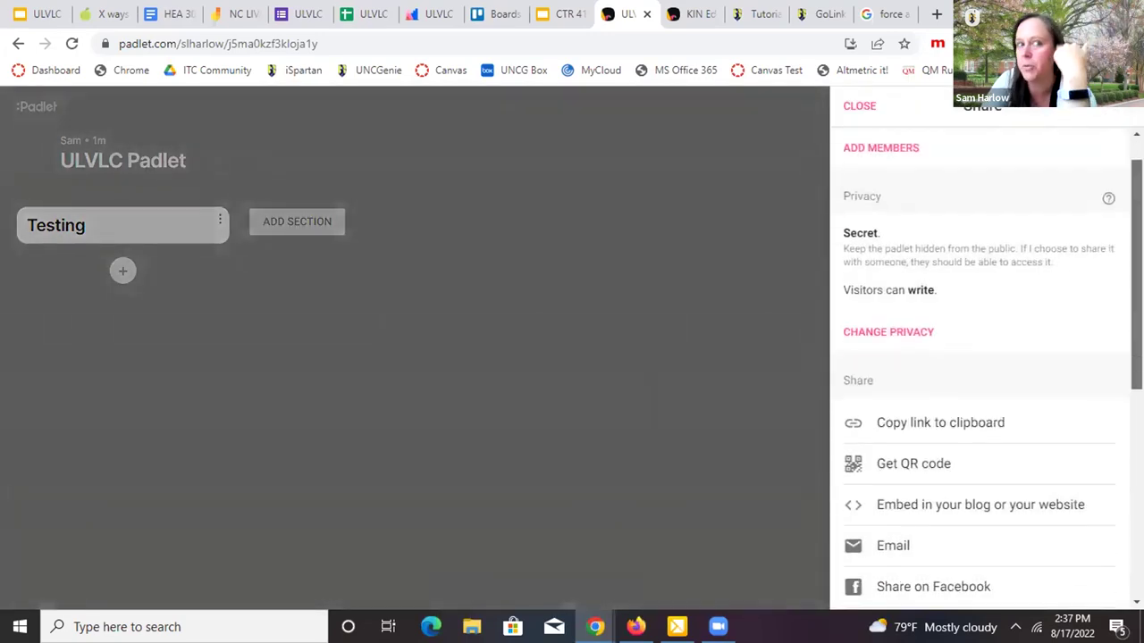
{"action": "scroll", "coordinate": [977, 354], "scroll_direction": "up", "scroll_amount": 1}
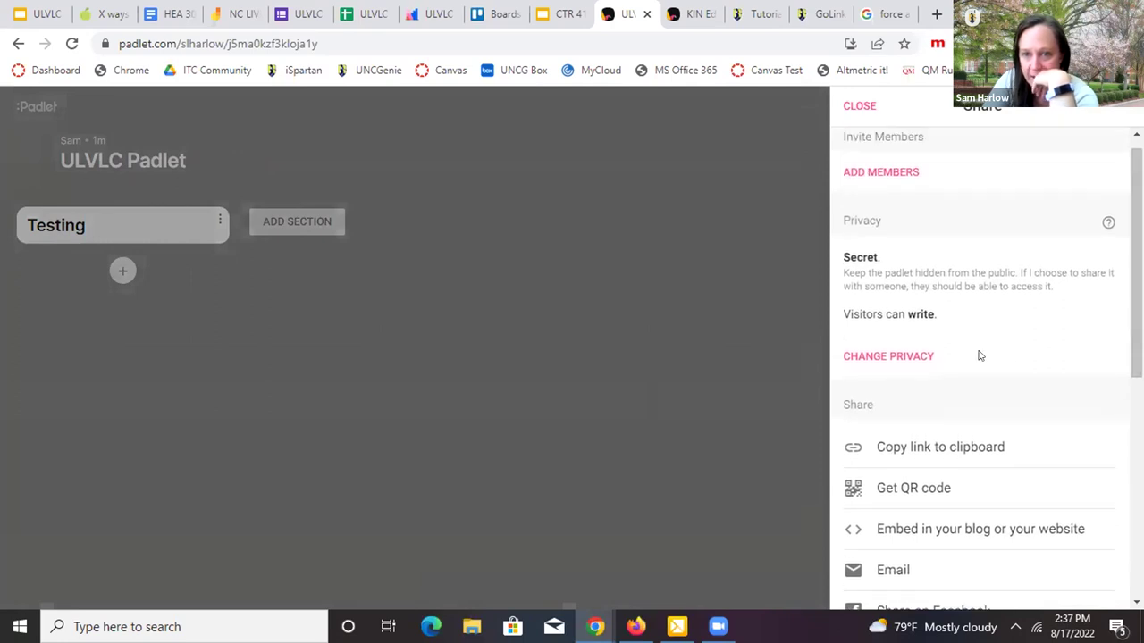
{"action": "left_click", "coordinate": [923, 356]}
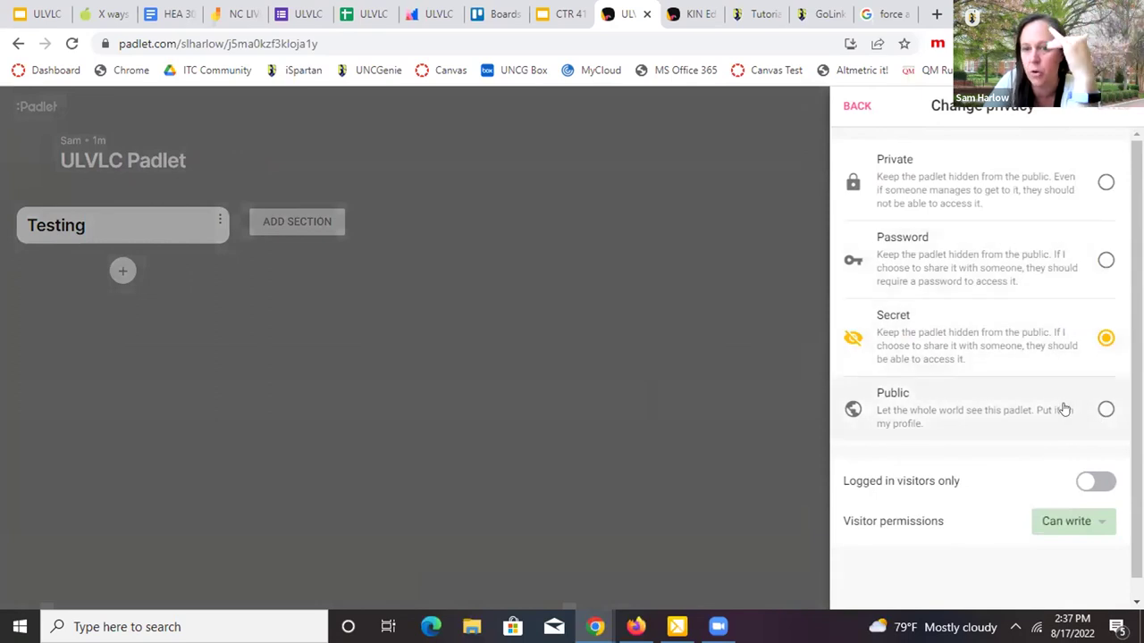
Make the padlet public and set visitor permission to Can edit.
{"action": "left_click", "coordinate": [1105, 409]}
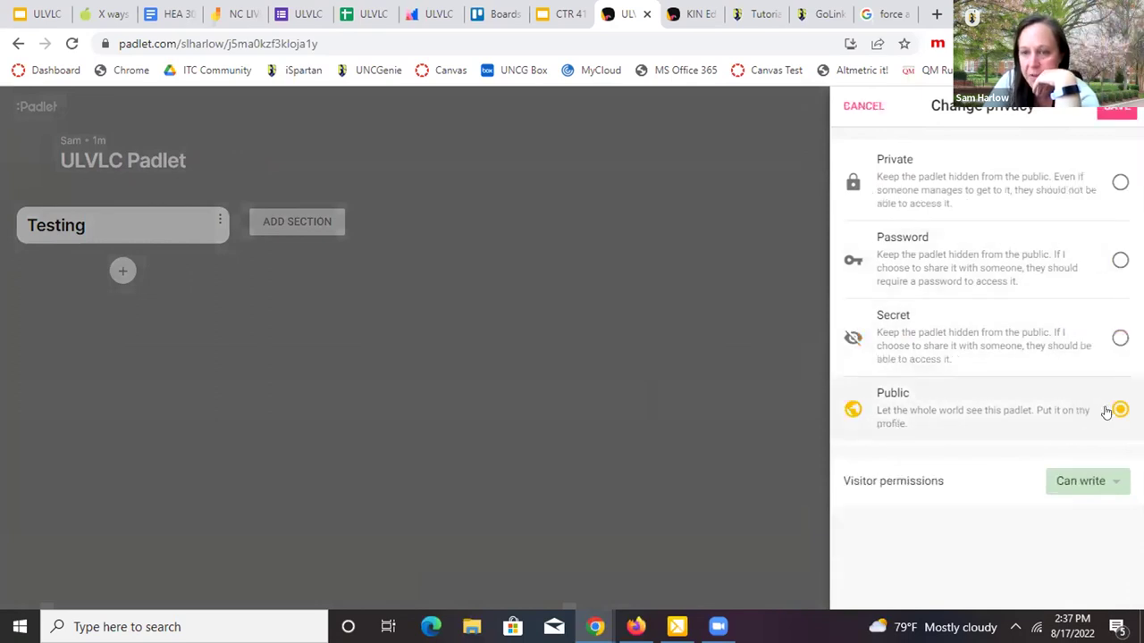
{"action": "left_click", "coordinate": [1079, 480]}
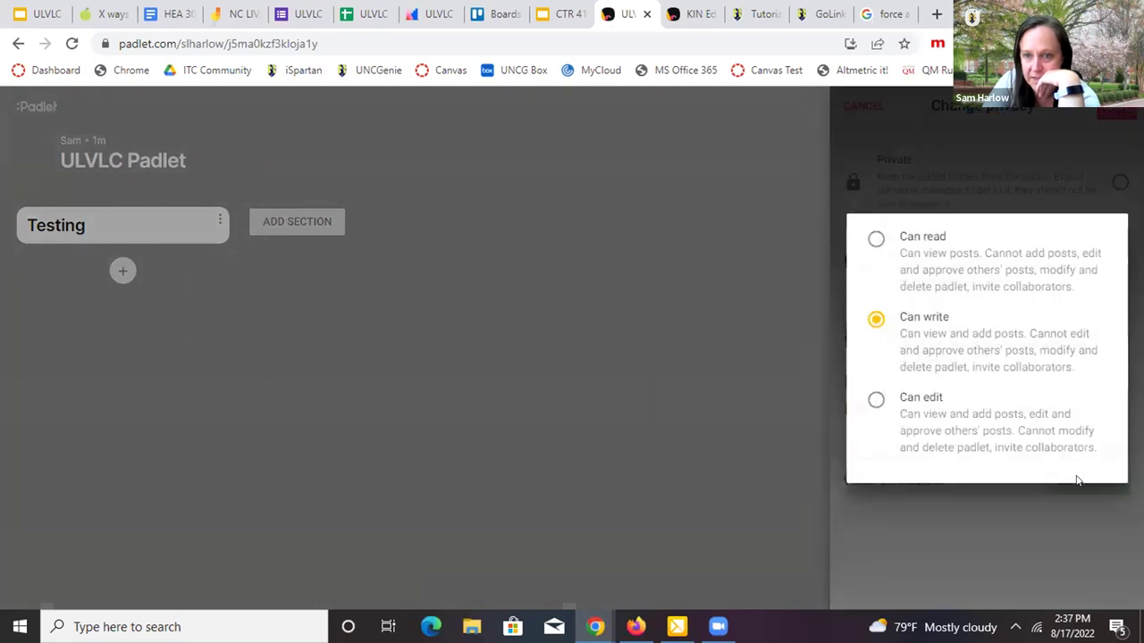
{"action": "left_click", "coordinate": [869, 402]}
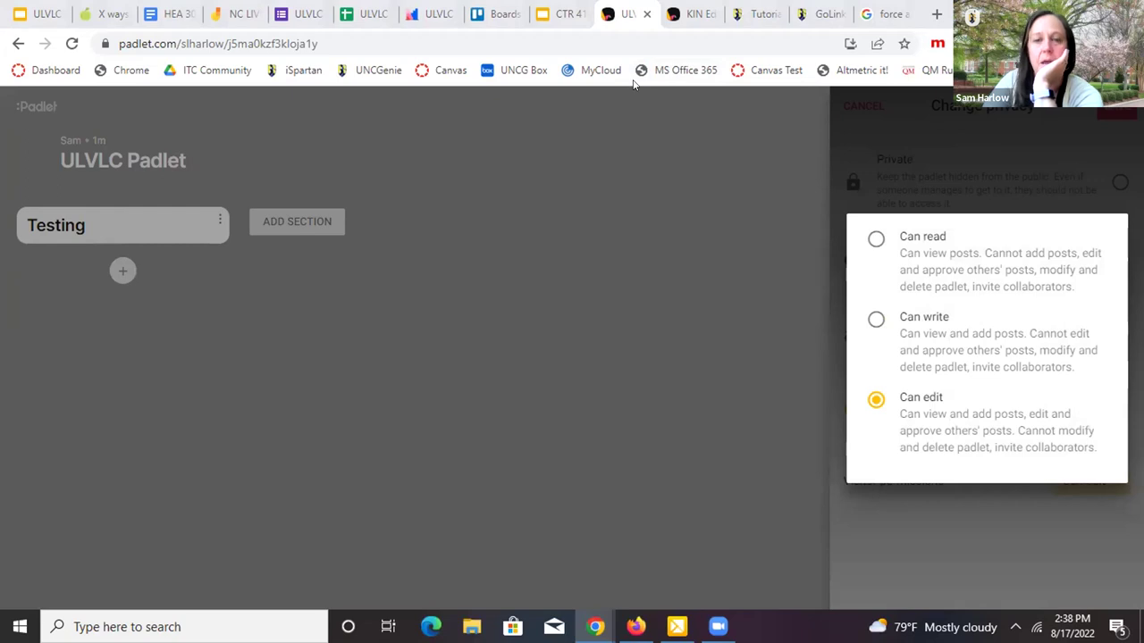
Cancel the privacy panel but keep working, then return to the Google Slides presentation.
{"action": "left_click", "coordinate": [658, 206]}
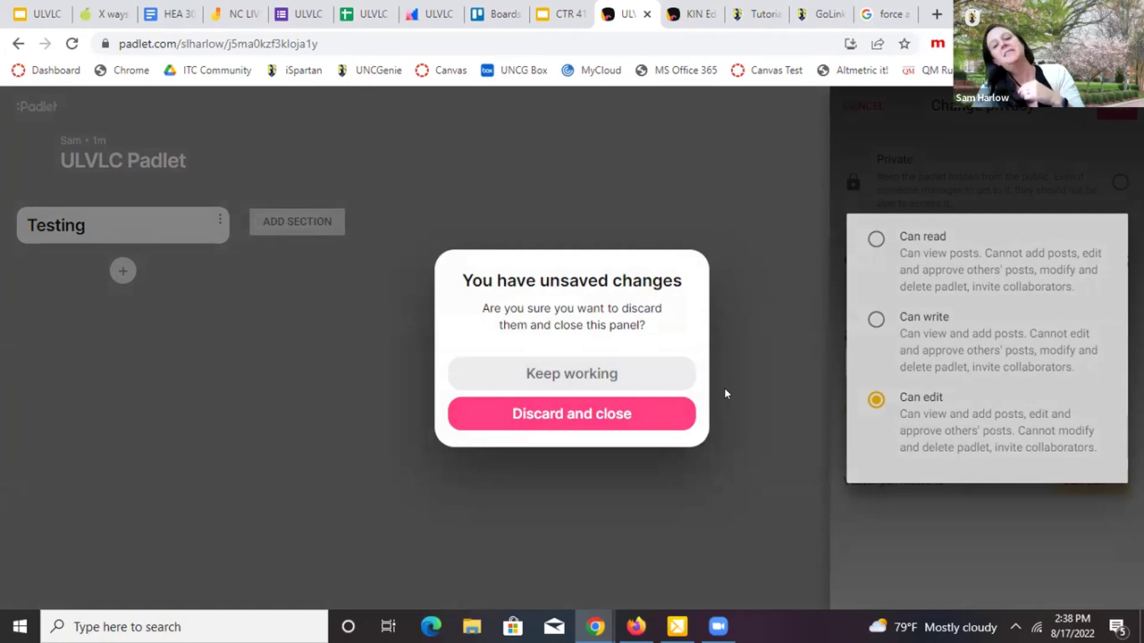
{"action": "left_click", "coordinate": [670, 211]}
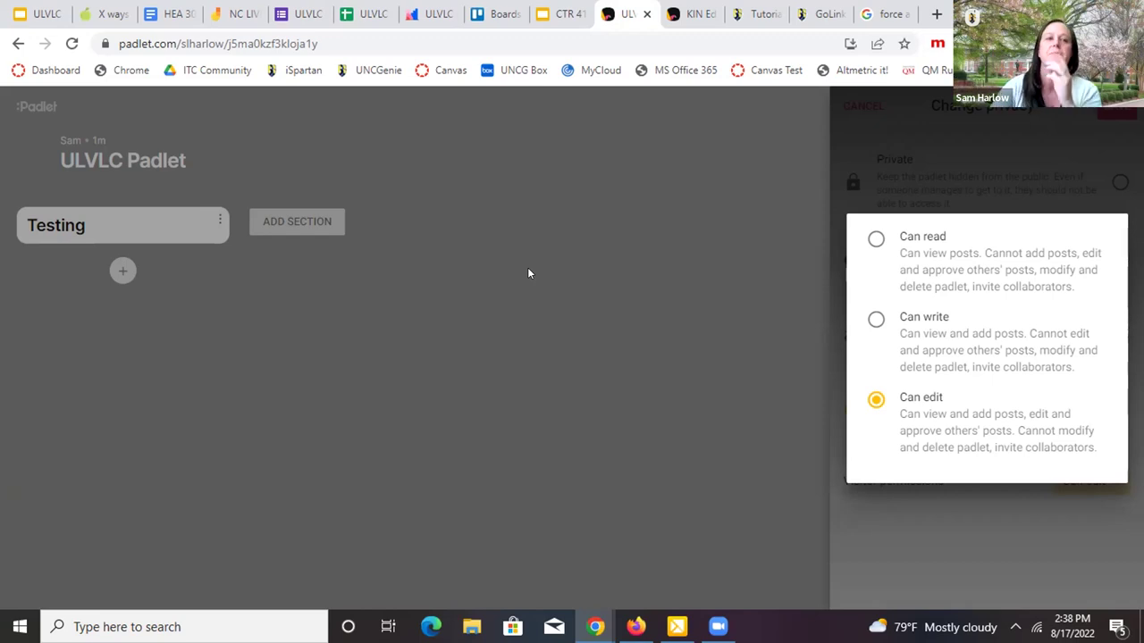
{"action": "left_click", "coordinate": [28, 13]}
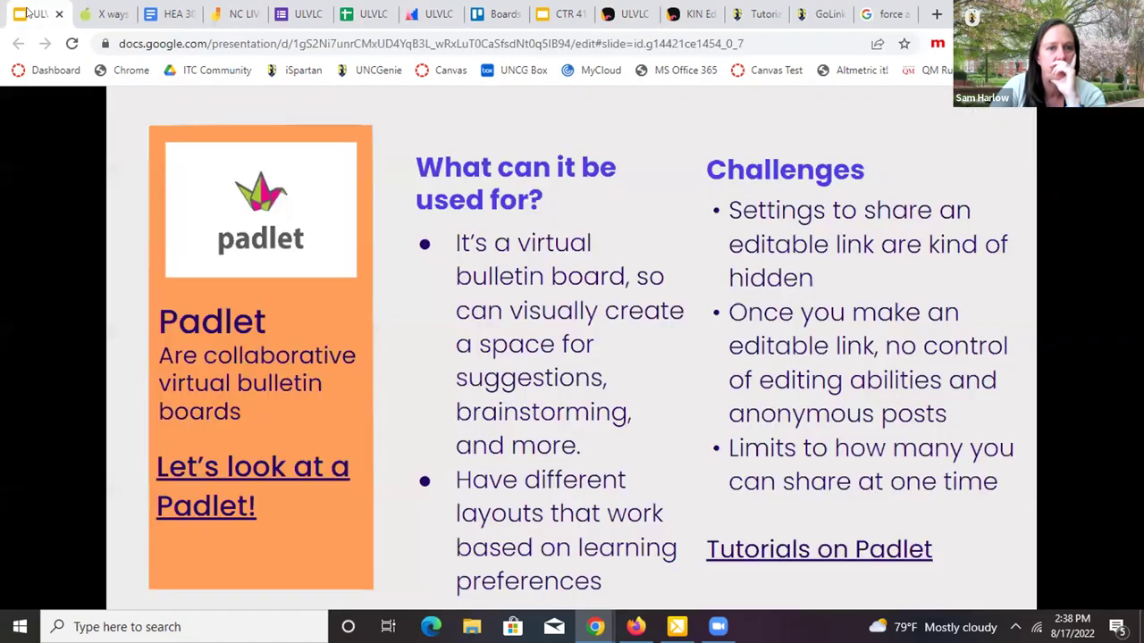
Present the slideshow to the Google Chat slide 11, exit it, and restore the window smaller.
{"action": "left_click", "coordinate": [404, 212]}
{"action": "key", "text": "ctrl+shift+f"}
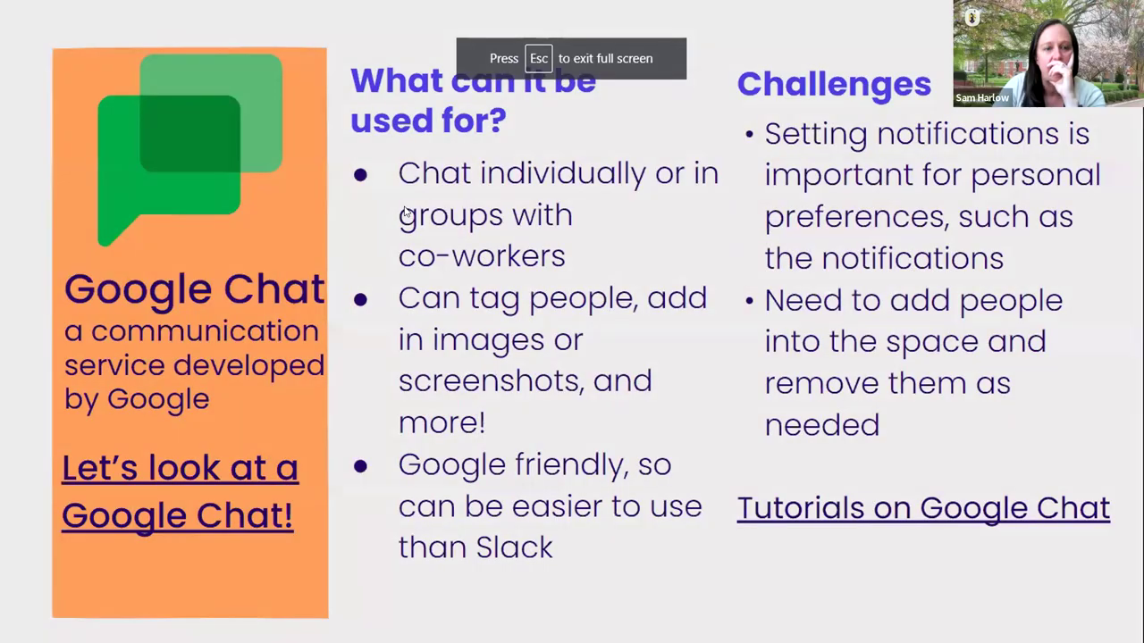
{"action": "key", "text": "Escape"}
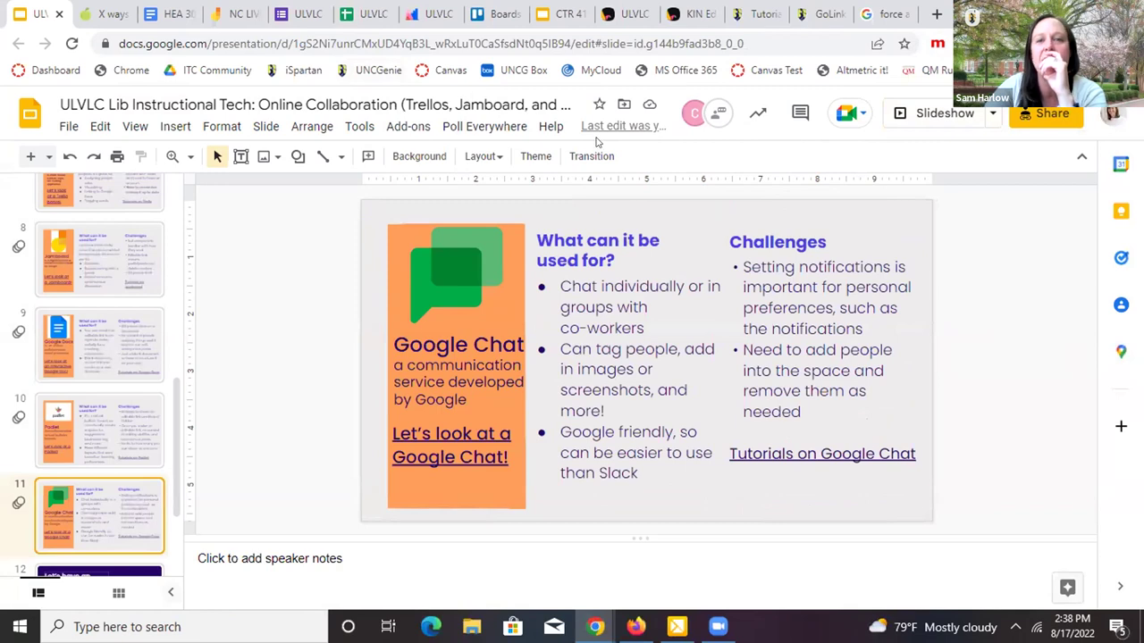
{"action": "left_click", "coordinate": [1085, 14]}
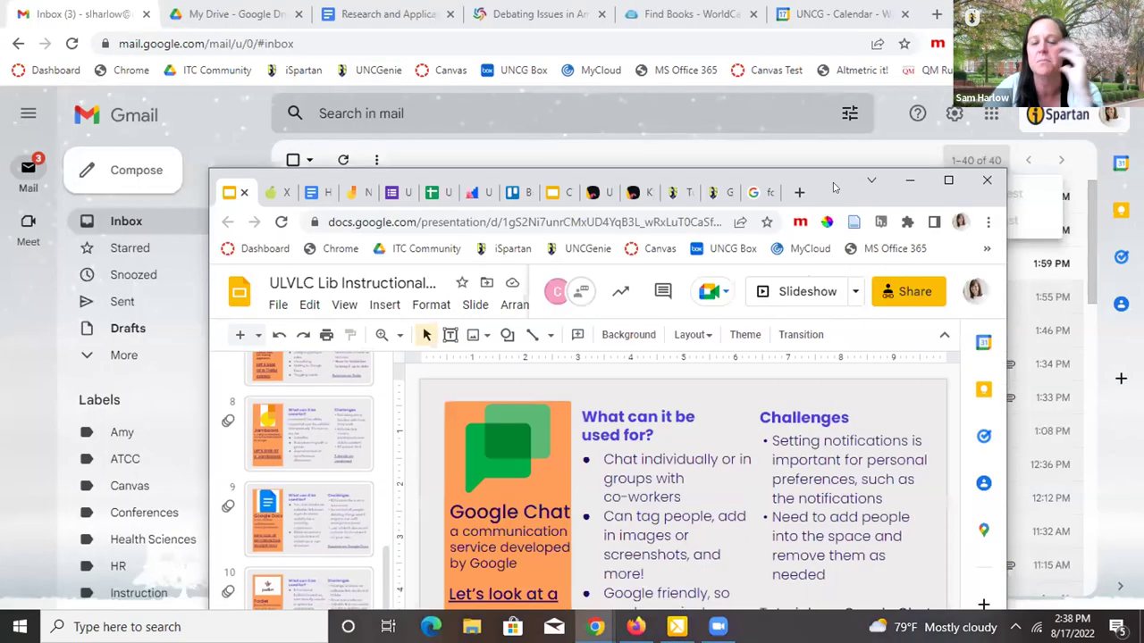
Open Google Chat in a new tab by entering 'chat', then maximize the browser.
{"action": "left_click", "coordinate": [798, 193]}
{"action": "type", "text": "chat.google.com"}
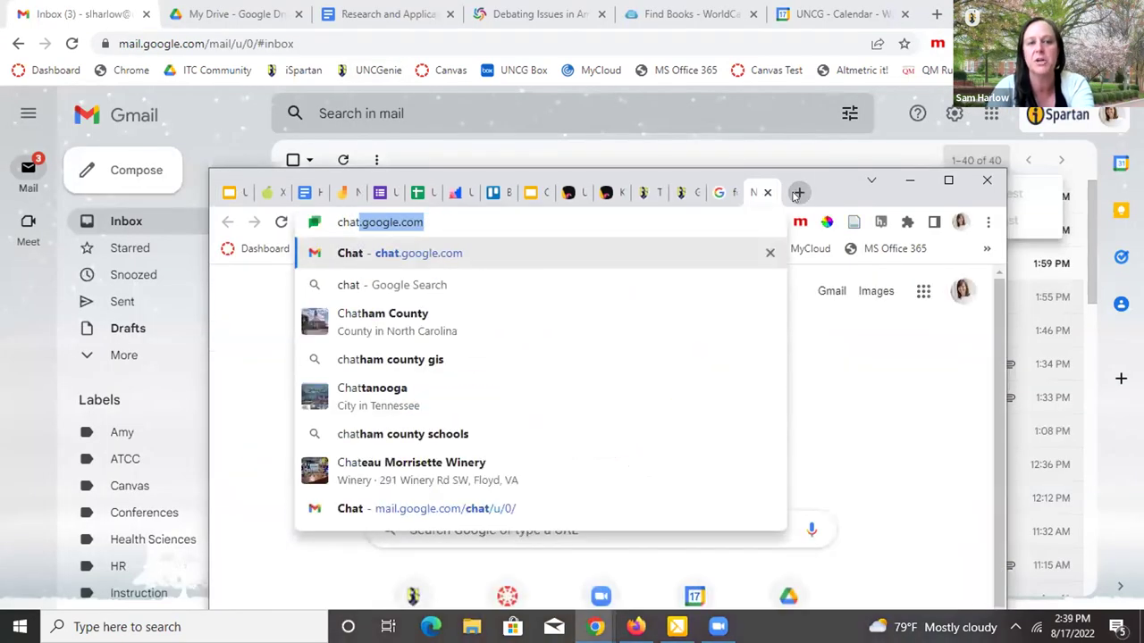
{"action": "key", "text": "Return"}
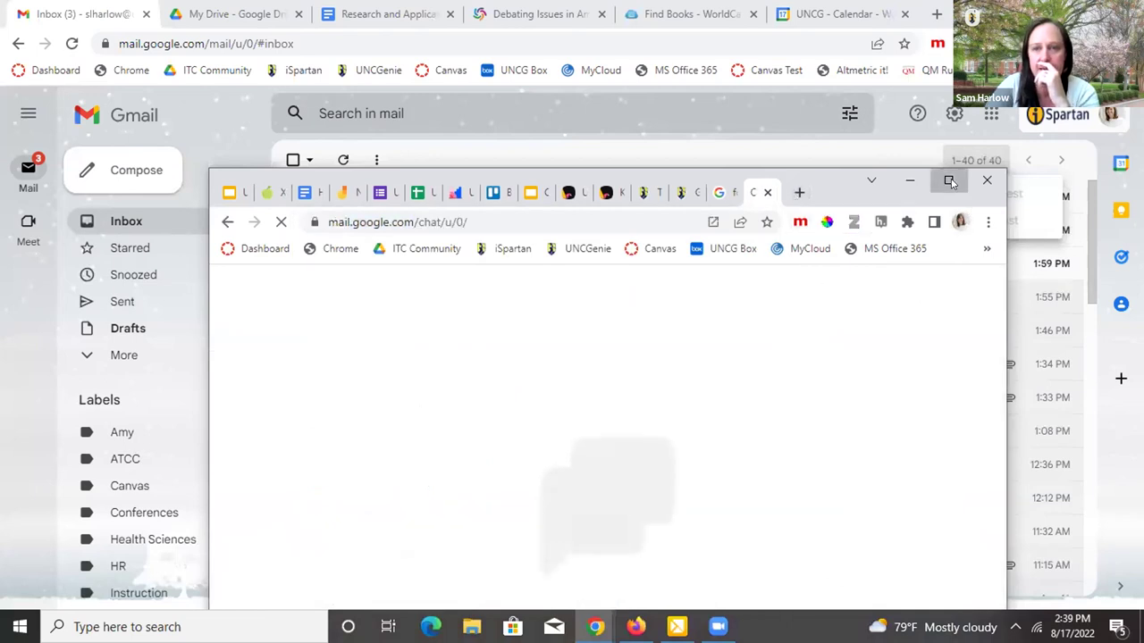
{"action": "left_click", "coordinate": [948, 179]}
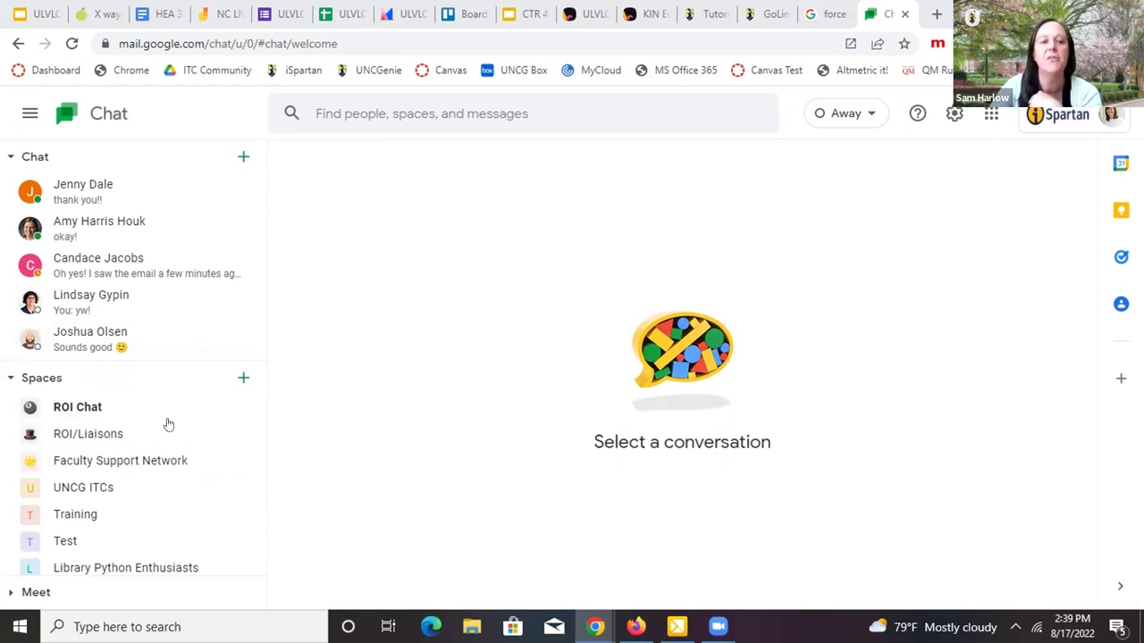
Check the ROI Chat space's options menu twice, then open the ROI Chat space.
{"action": "left_click", "coordinate": [242, 407]}
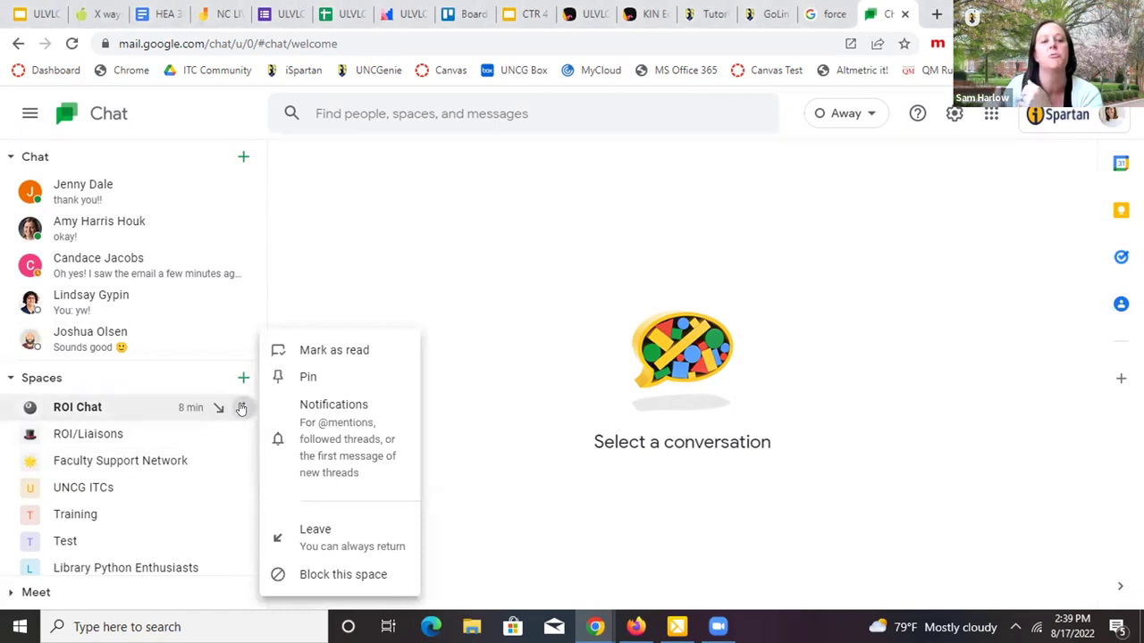
{"action": "left_click", "coordinate": [549, 160]}
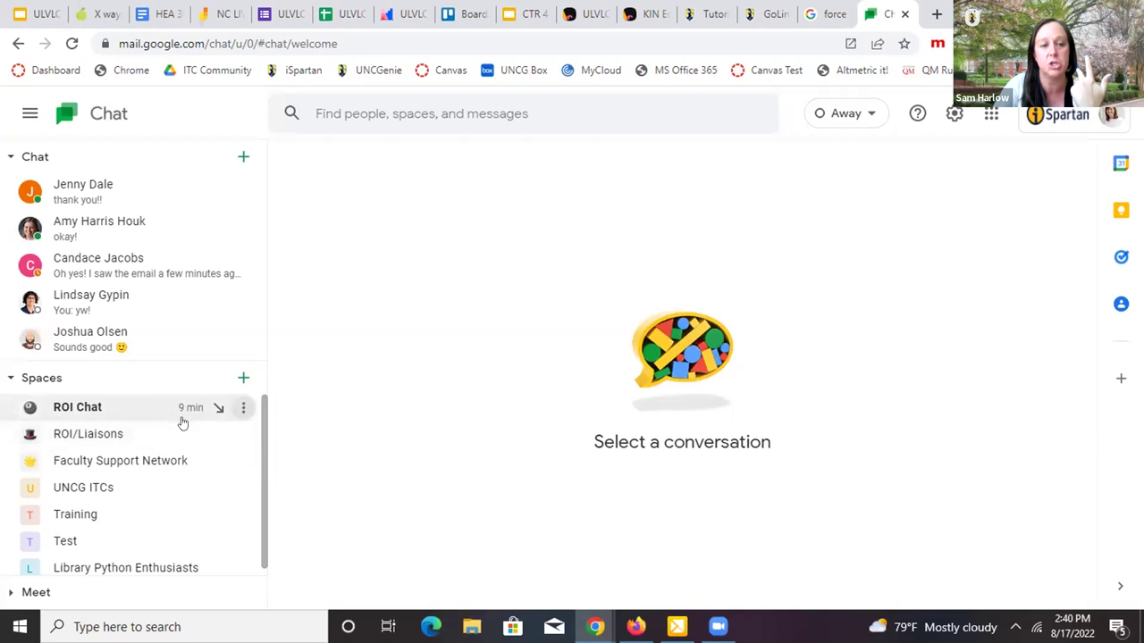
{"action": "left_click", "coordinate": [239, 409]}
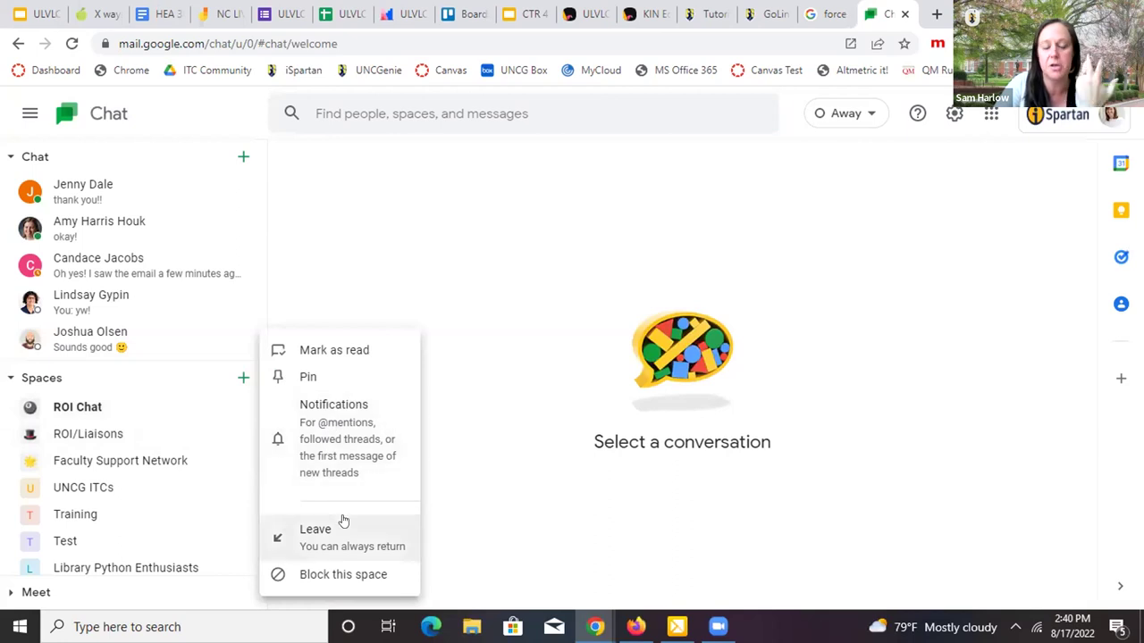
{"action": "left_click", "coordinate": [475, 341]}
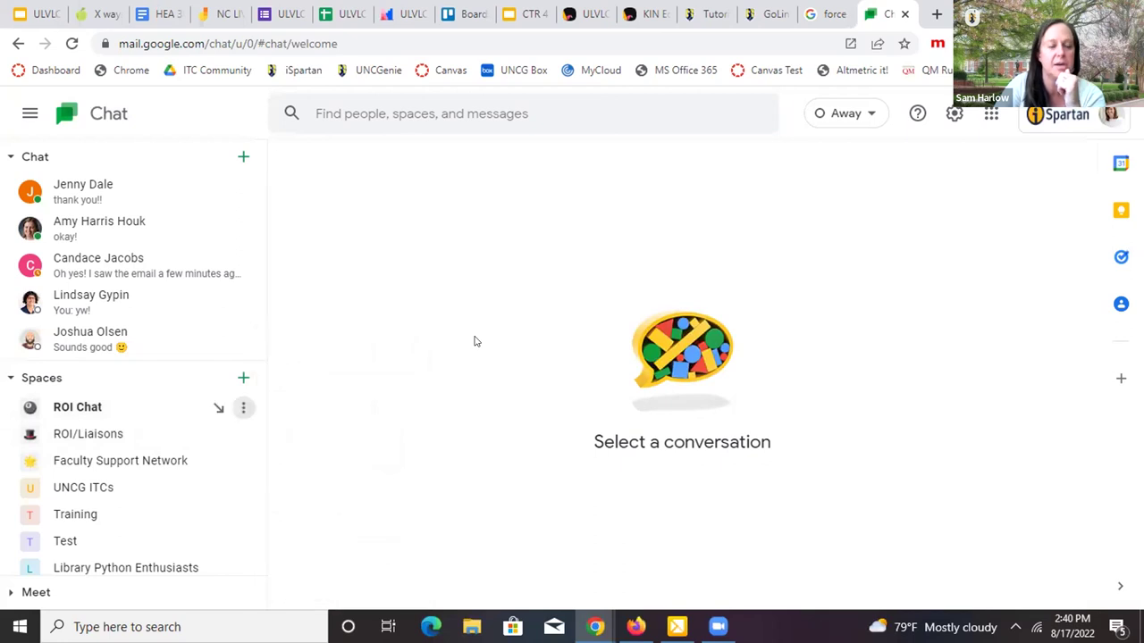
{"action": "left_click", "coordinate": [138, 411]}
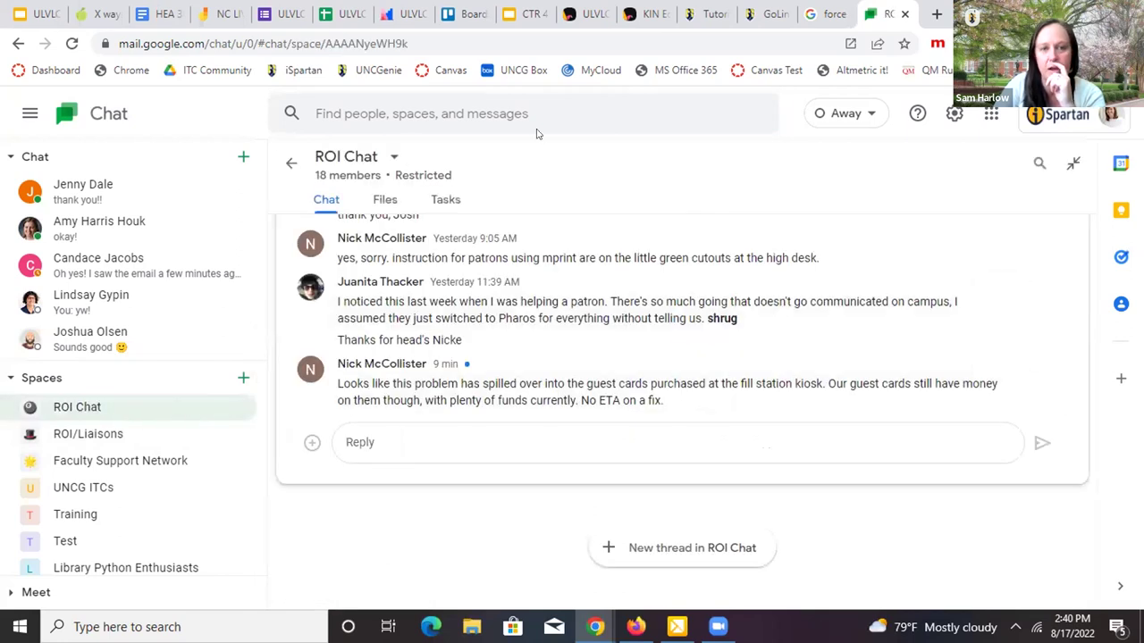
{"action": "left_click", "coordinate": [491, 102]}
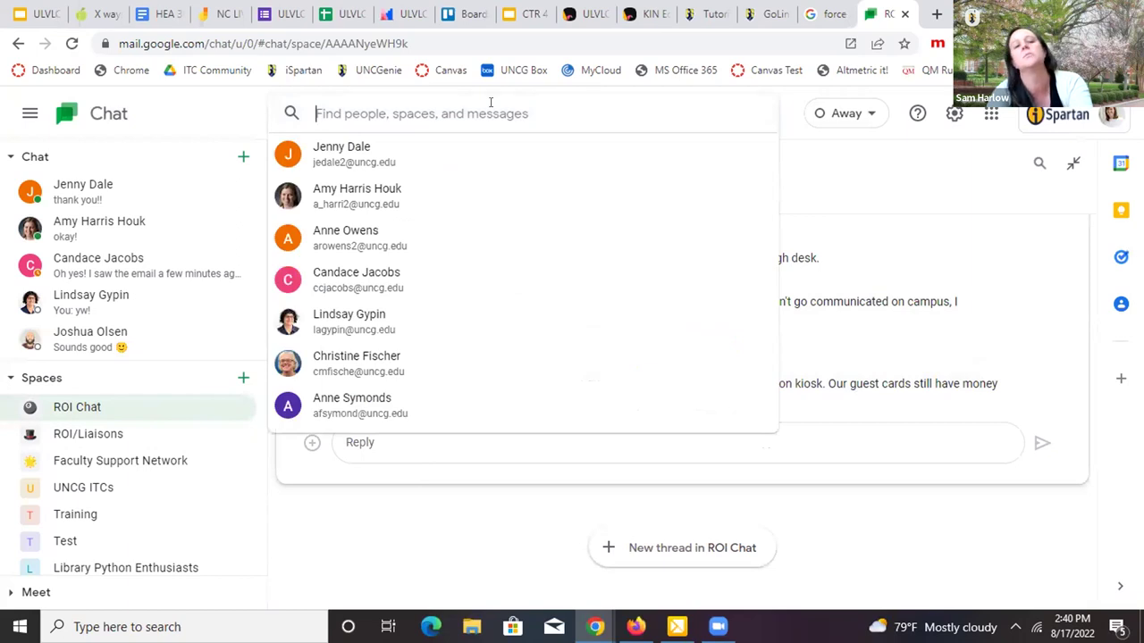
Search Chat for 'zombies', then open the Faculty Support Network space.
{"action": "type", "text": "zombie"}
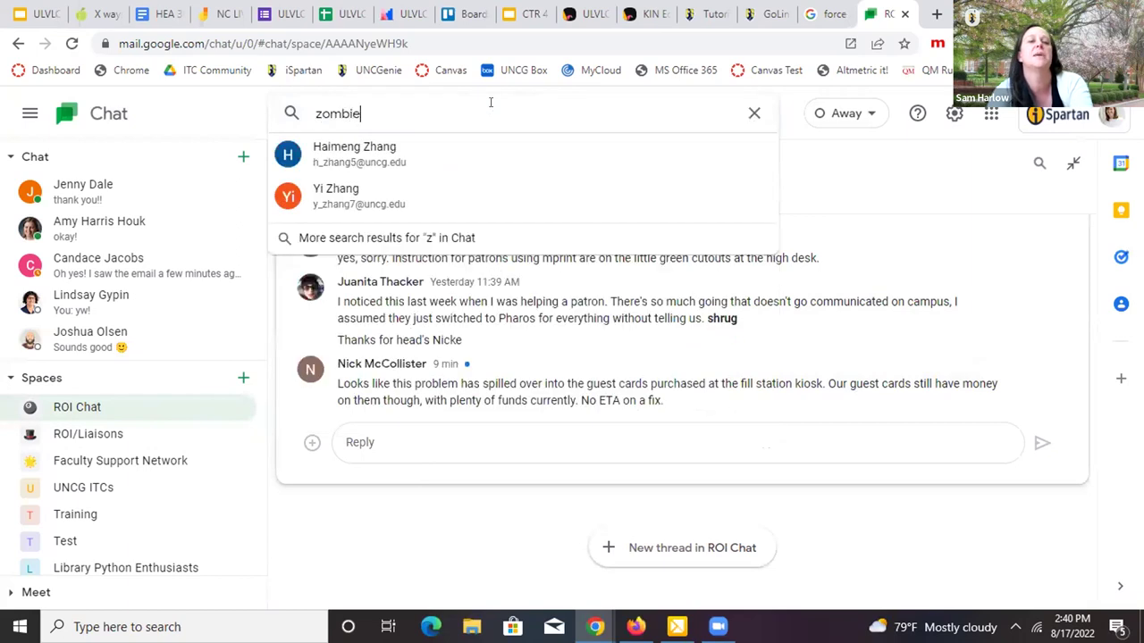
{"action": "type", "text": "s"}
{"action": "key", "text": "Return"}
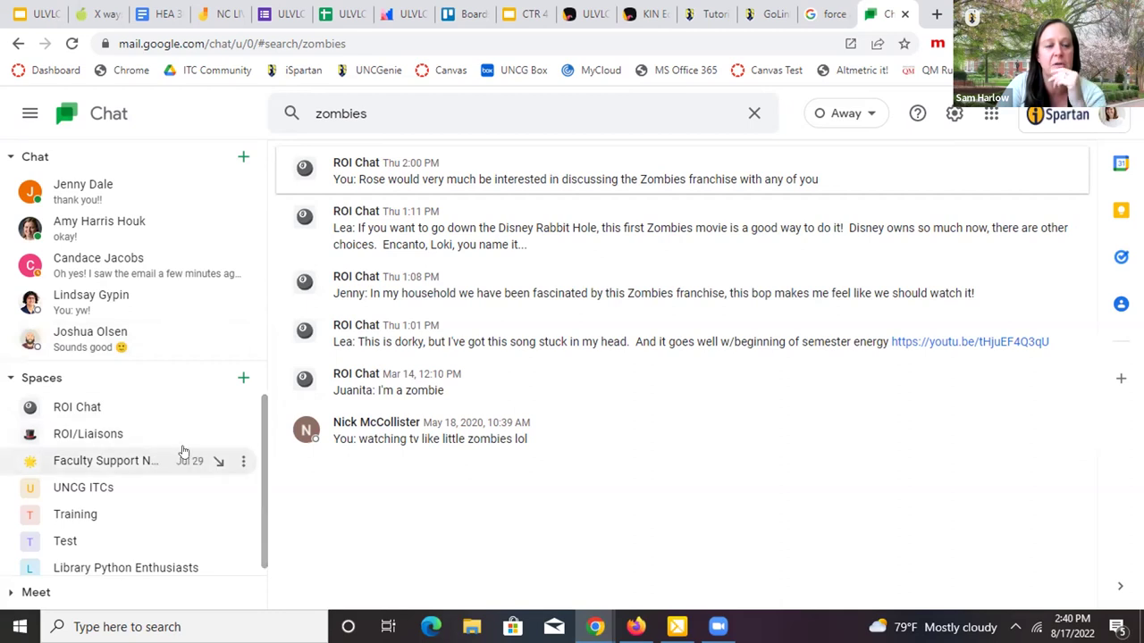
{"action": "left_click", "coordinate": [113, 464]}
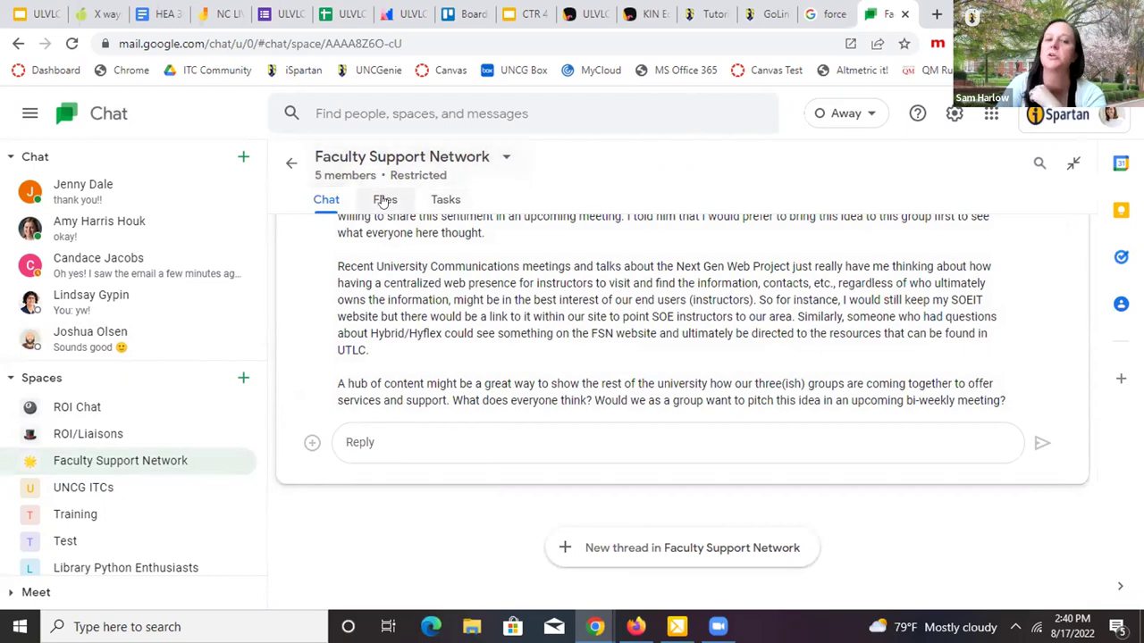
View Faculty Support Network's task list, then return to the conversation and start a new thread.
{"action": "left_click", "coordinate": [445, 200]}
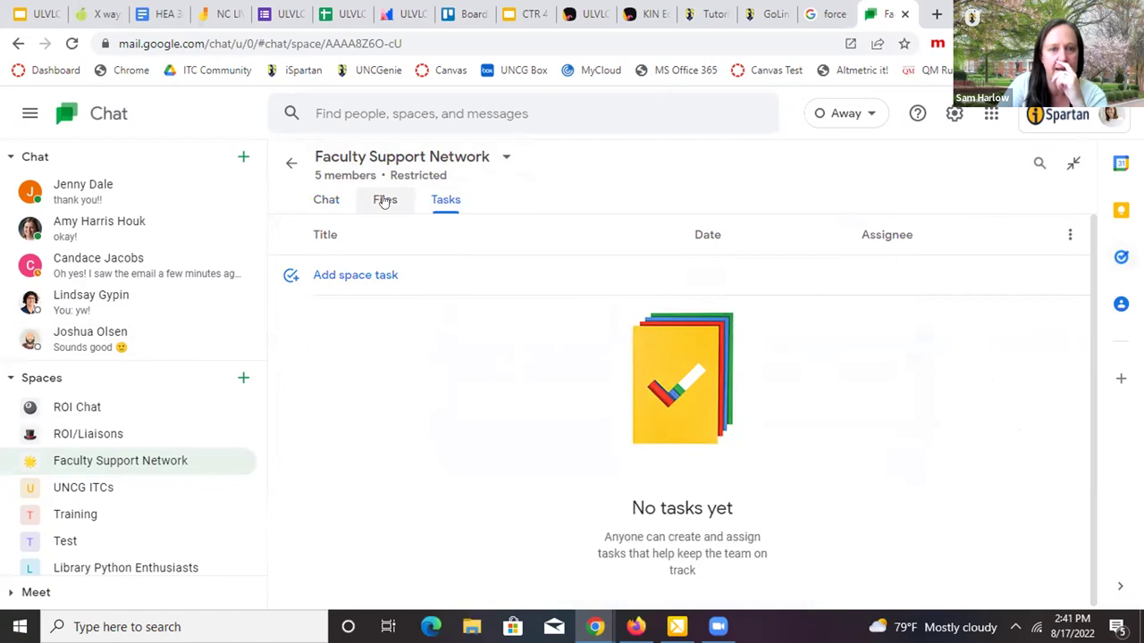
{"action": "left_click", "coordinate": [327, 205]}
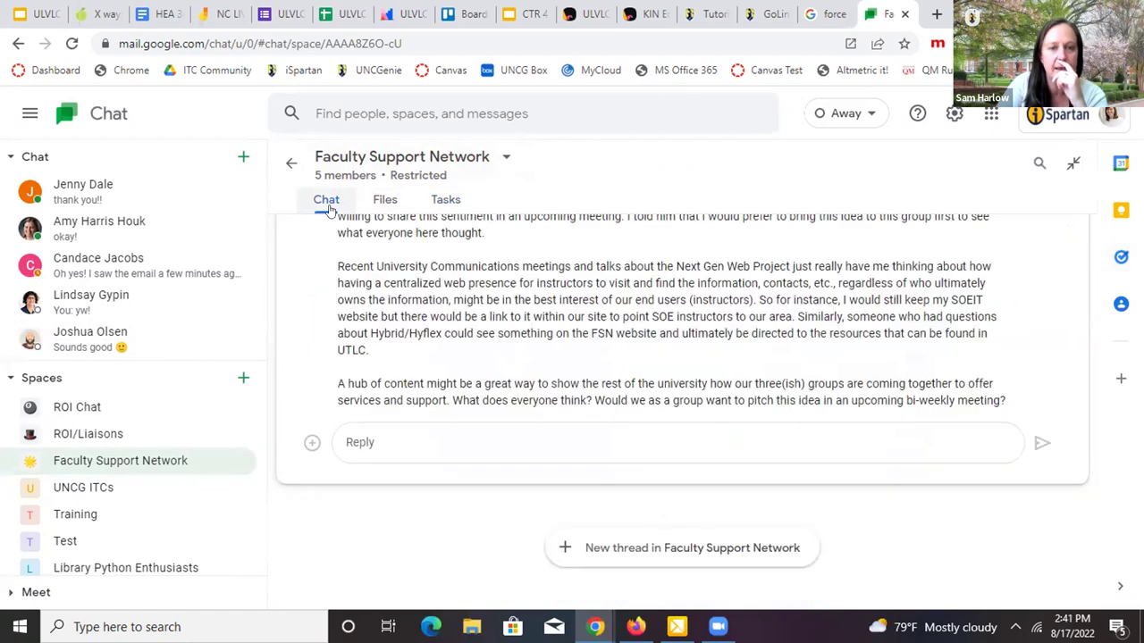
{"action": "left_click", "coordinate": [625, 548]}
{"action": "type", "text": "Aur"}
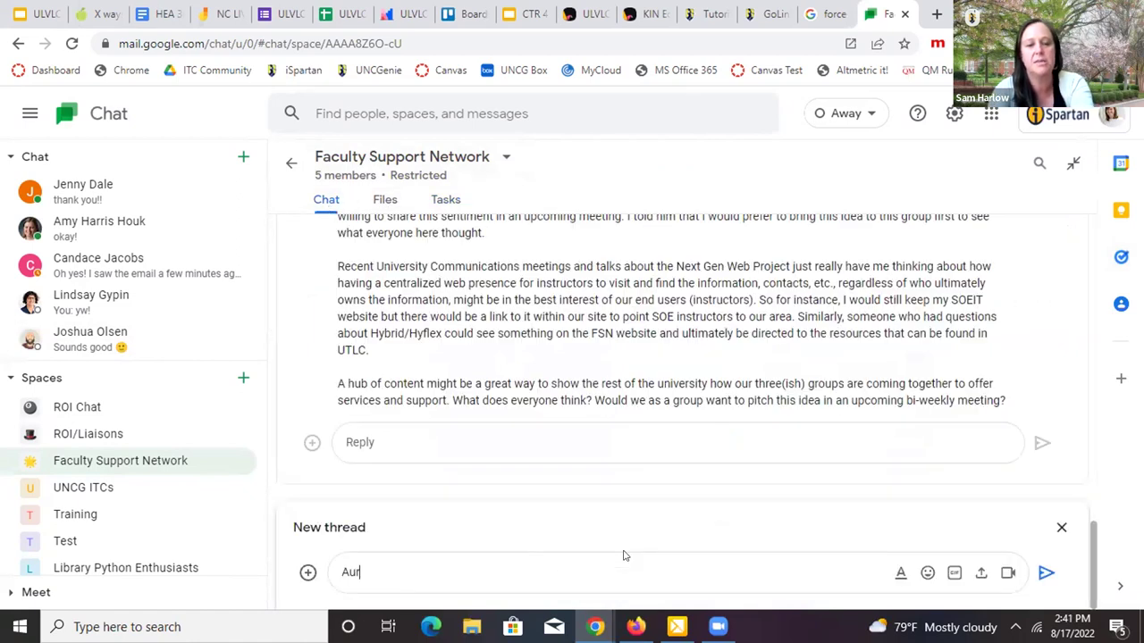
{"action": "key", "text": "BackSpace"}
{"action": "key", "text": "BackSpace"}
{"action": "key", "text": "BackSpace"}
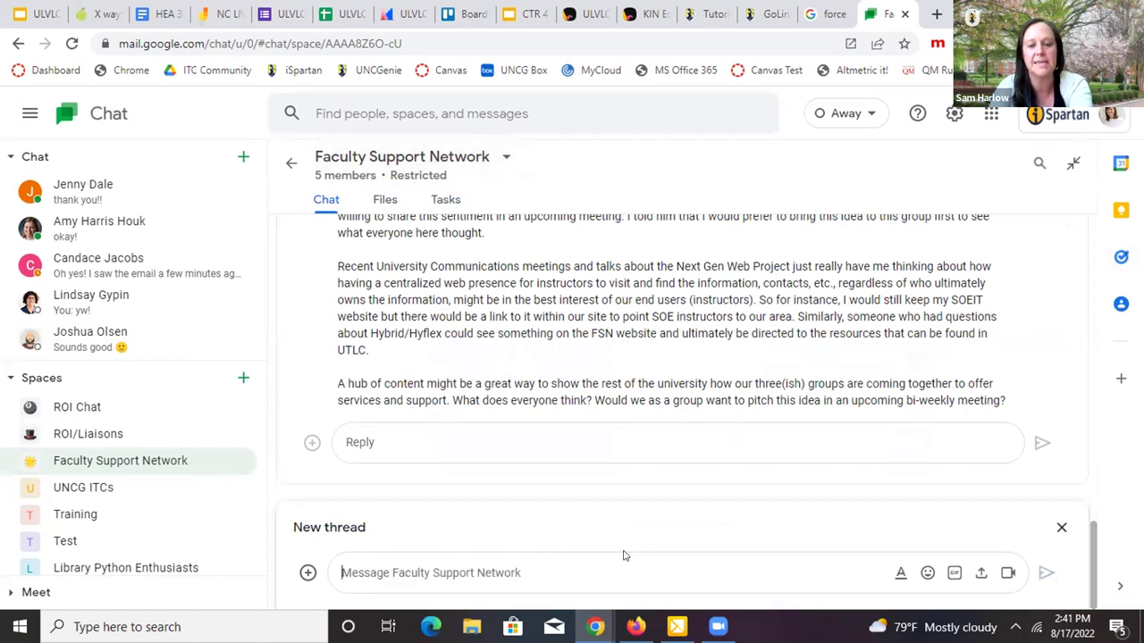
{"action": "type", "text": "@Adure"}
{"action": "key", "text": "BackSpace"}
{"action": "key", "text": "BackSpace"}
{"action": "key", "text": "BackSpace"}
{"action": "key", "text": "BackSpace"}
{"action": "type", "text": "udre"}
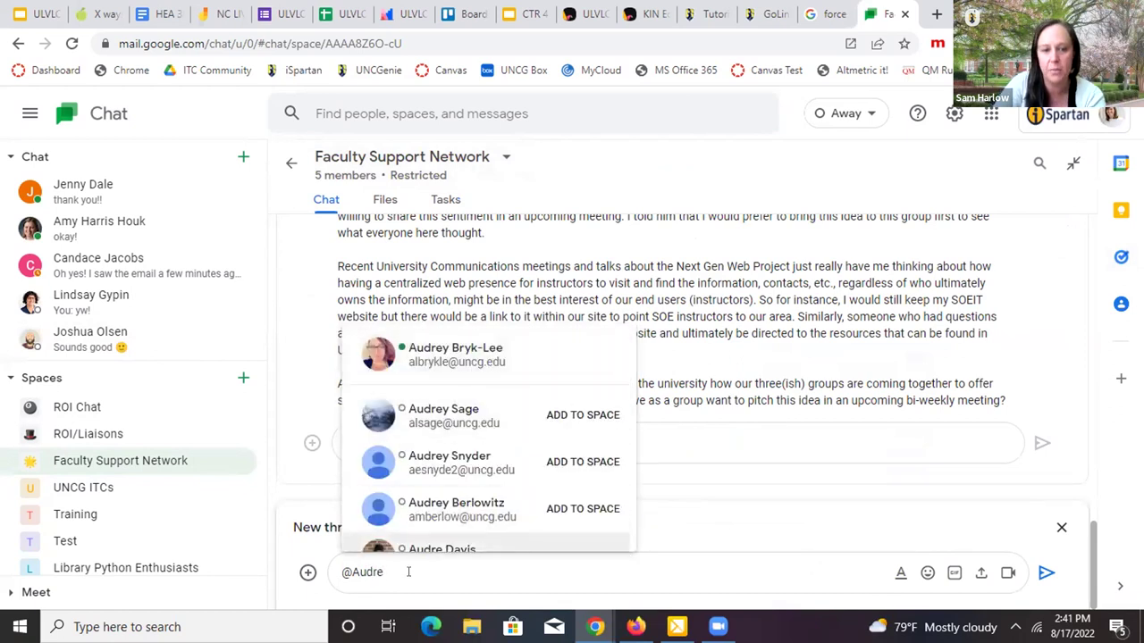
{"action": "triple_click", "coordinate": [408, 572]}
{"action": "key", "text": "BackSpace"}
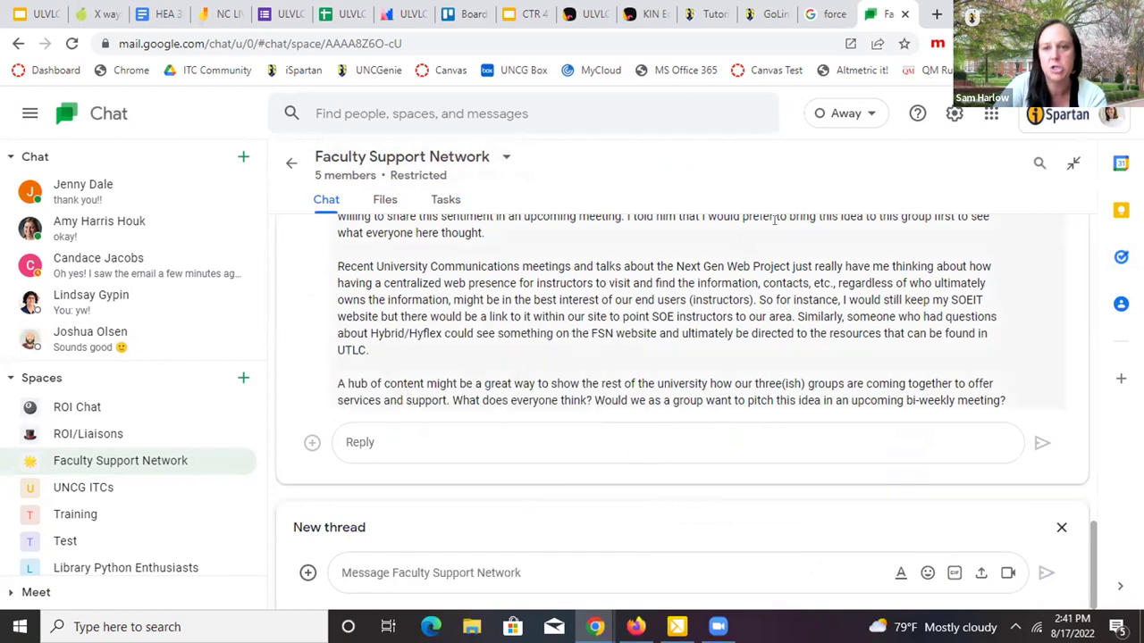
{"action": "left_click", "coordinate": [837, 117]}
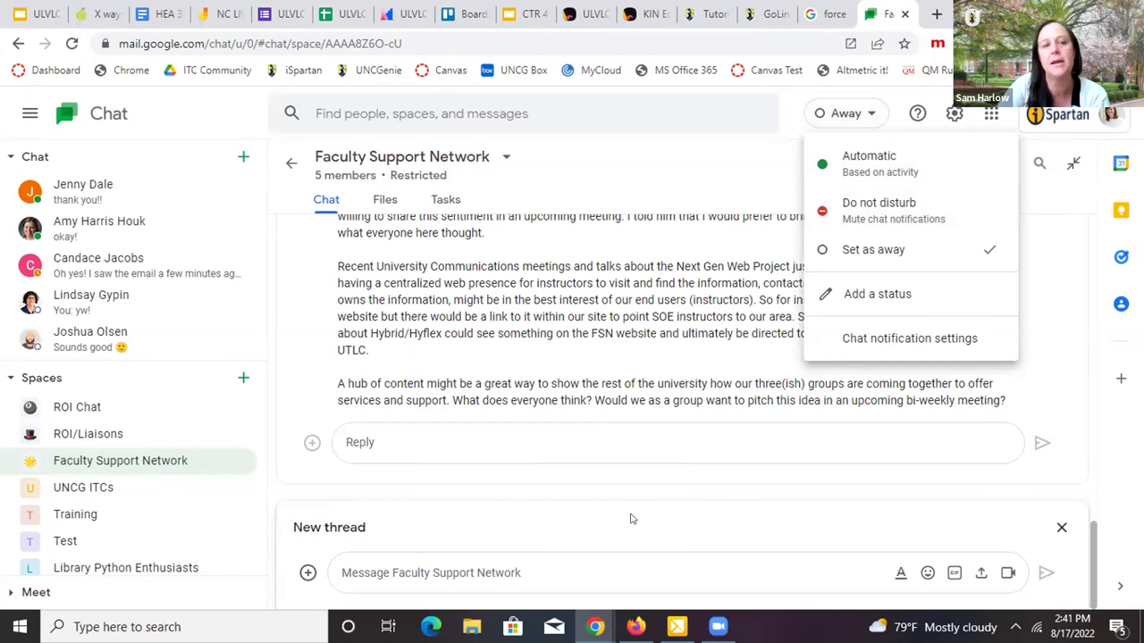
Close the status menu and switch back to the ROI Chat space.
{"action": "left_click", "coordinate": [576, 563]}
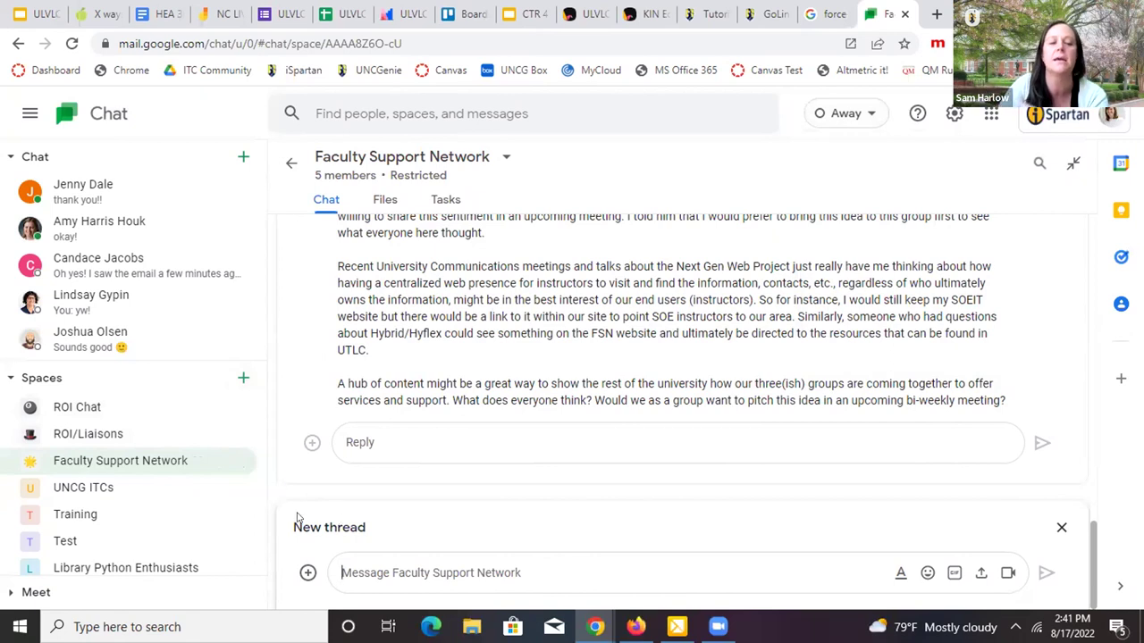
{"action": "left_click", "coordinate": [141, 408]}
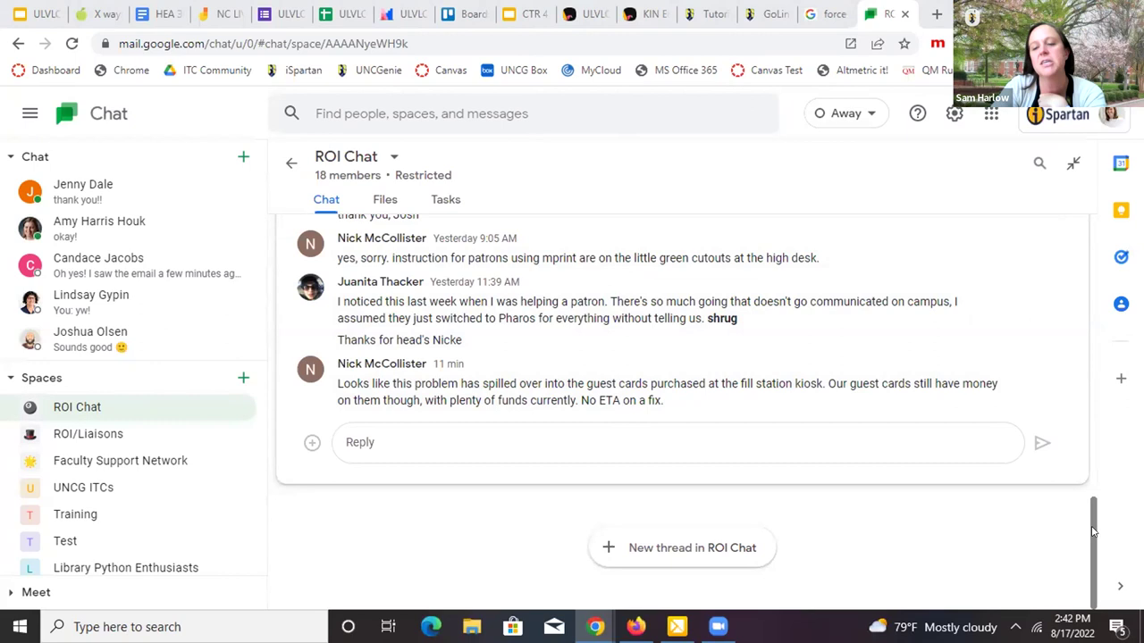
Scroll ROI Chat's history back to Monday's request for Thursday 8/18 chat coverage.
{"action": "scroll", "coordinate": [1091, 527], "scroll_direction": "up", "scroll_amount": 5}
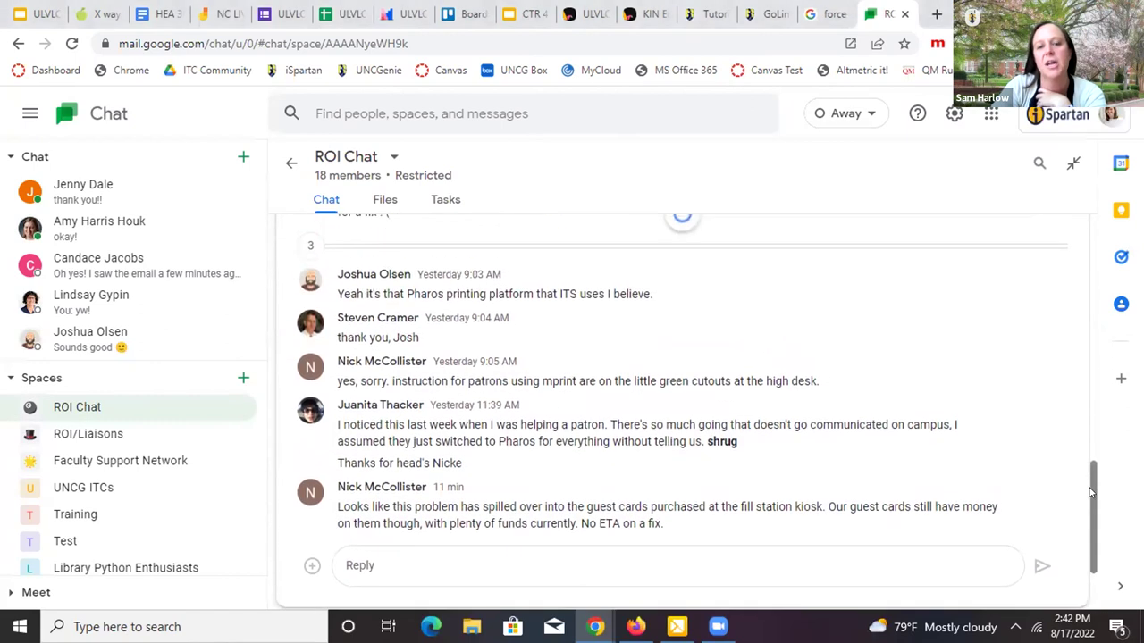
{"action": "scroll", "coordinate": [1088, 466], "scroll_direction": "up", "scroll_amount": 3}
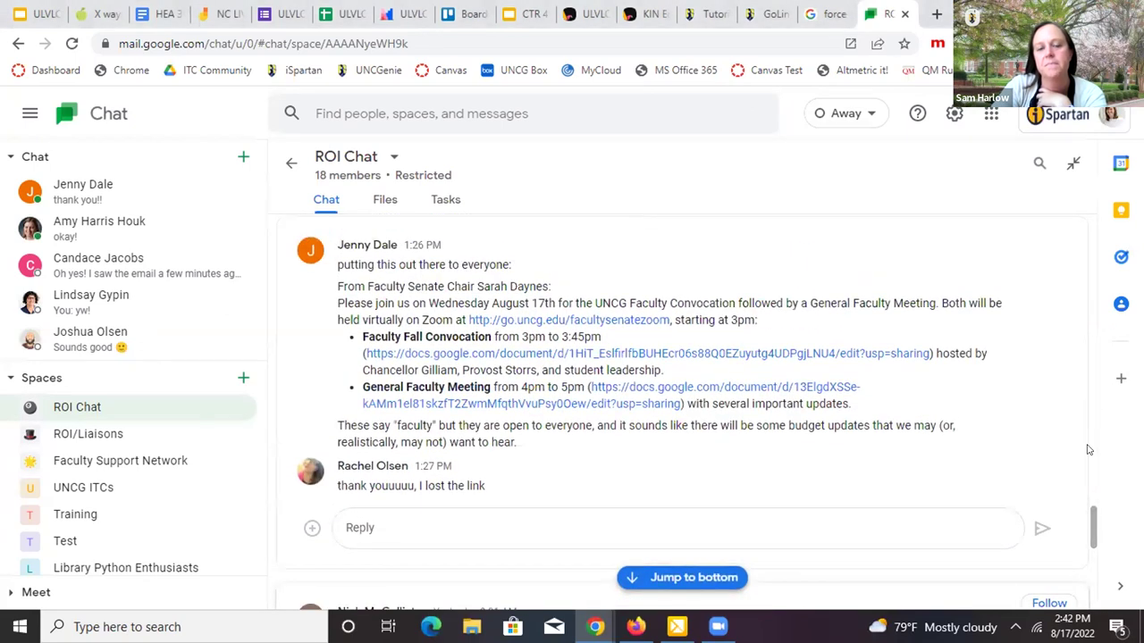
{"action": "scroll", "coordinate": [1090, 475], "scroll_direction": "up", "scroll_amount": 5}
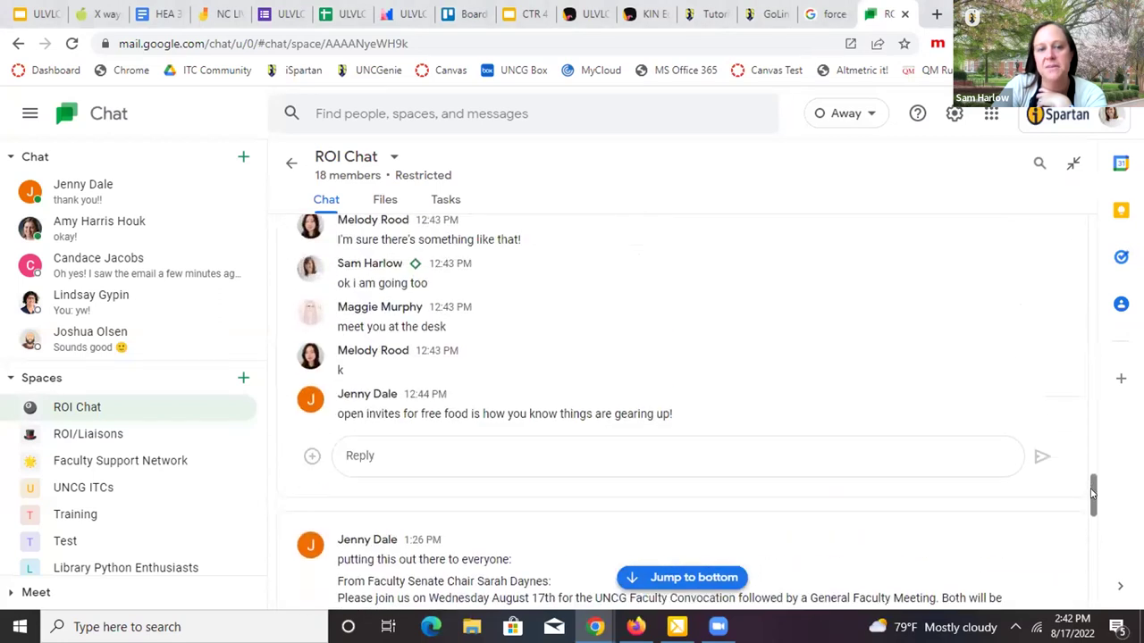
{"action": "scroll", "coordinate": [1092, 474], "scroll_direction": "up", "scroll_amount": 8}
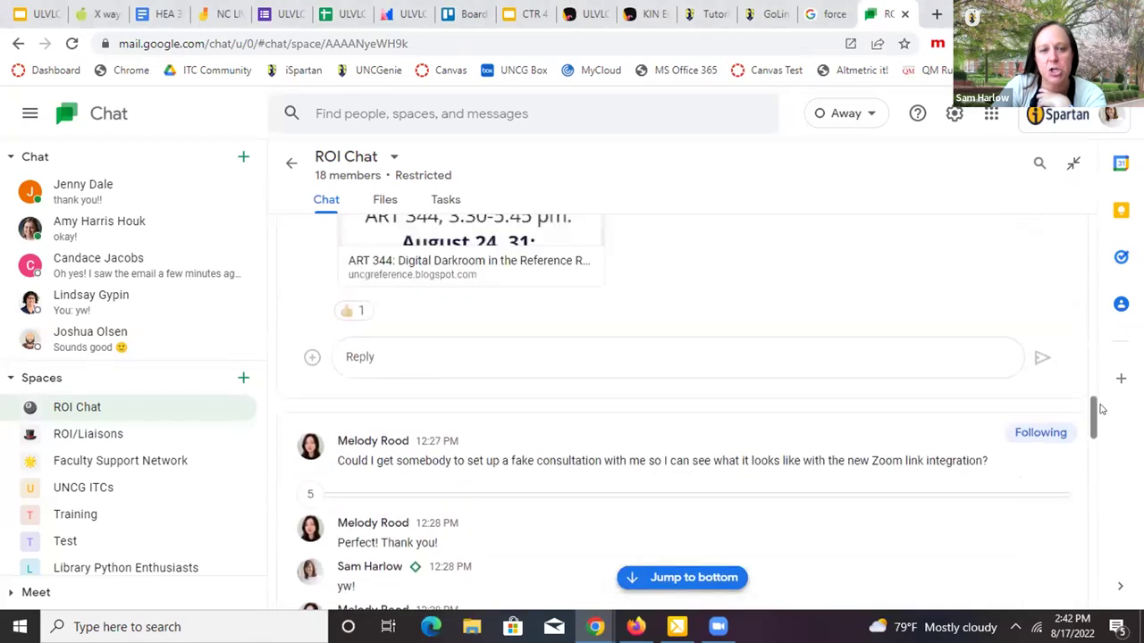
{"action": "scroll", "coordinate": [1097, 385], "scroll_direction": "up", "scroll_amount": 6}
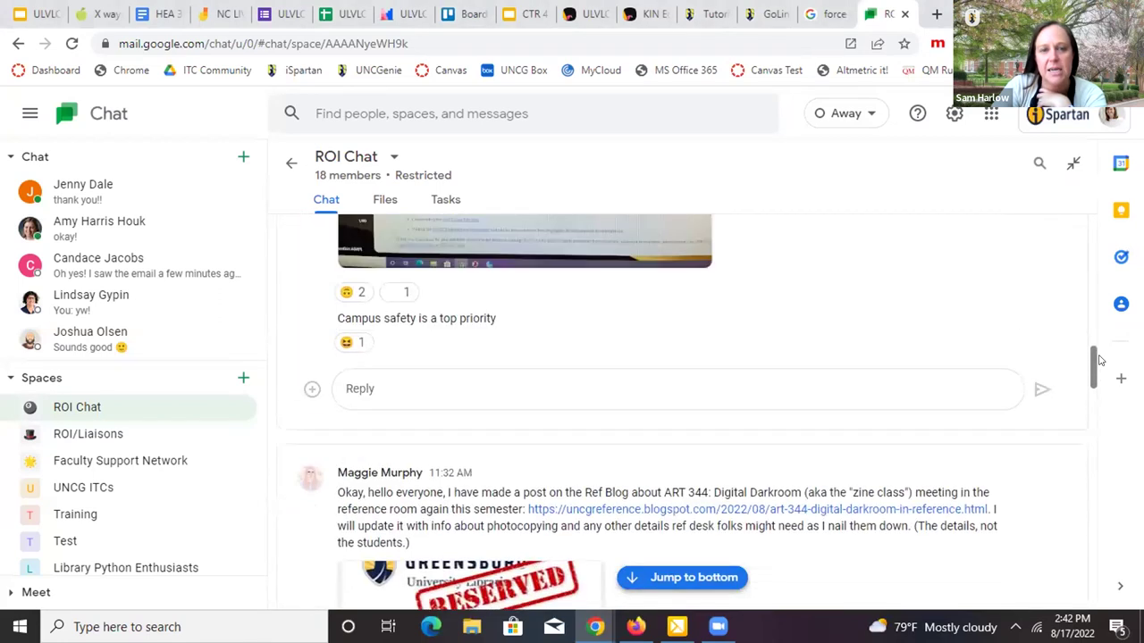
{"action": "scroll", "coordinate": [1091, 344], "scroll_direction": "up", "scroll_amount": 8}
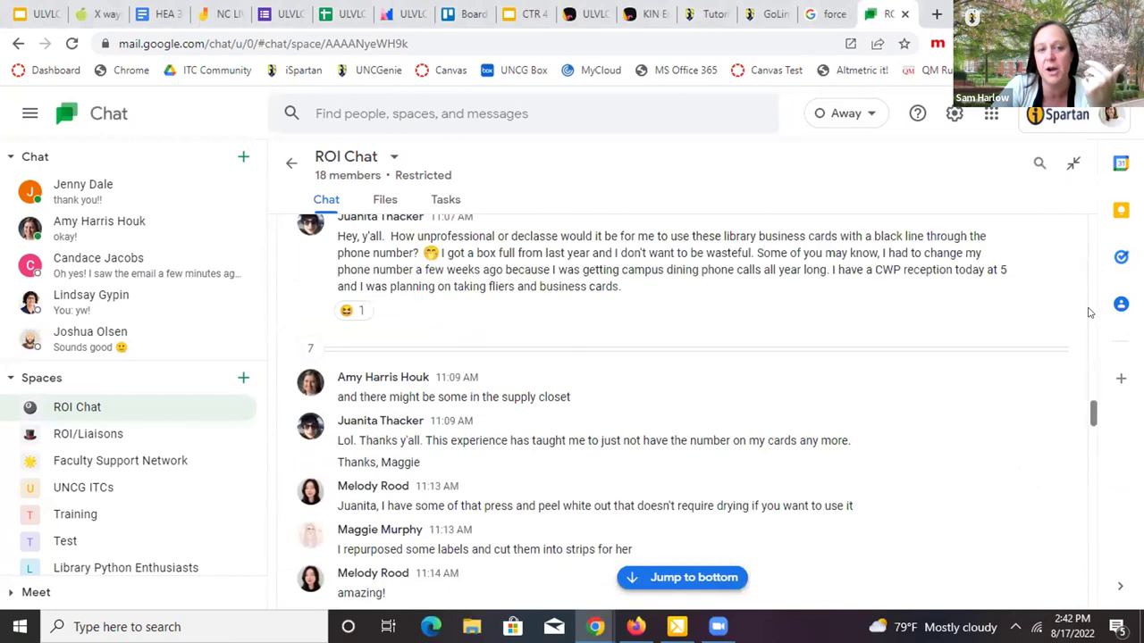
{"action": "scroll", "coordinate": [1088, 301], "scroll_direction": "up", "scroll_amount": 10}
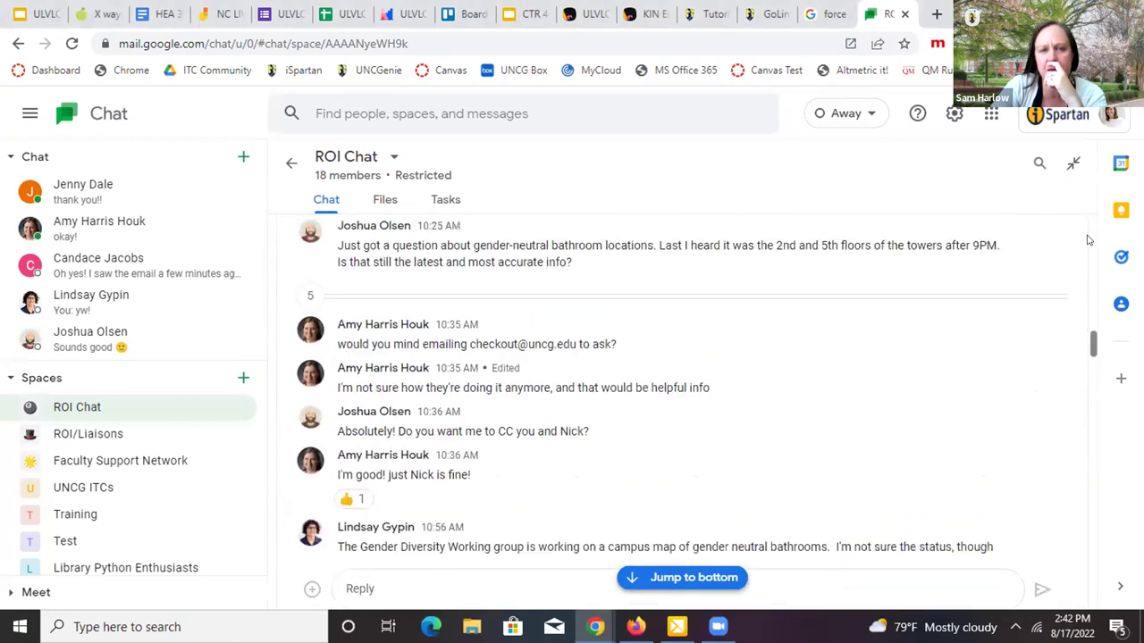
{"action": "scroll", "coordinate": [1088, 221], "scroll_direction": "up", "scroll_amount": 10}
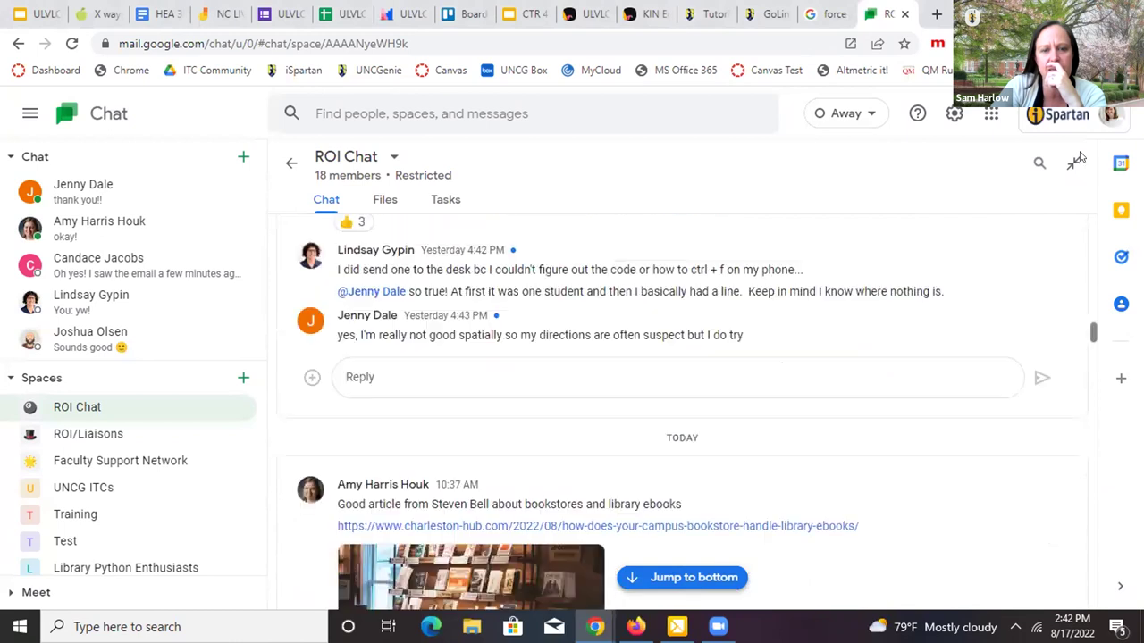
{"action": "scroll", "coordinate": [1079, 268], "scroll_direction": "up", "scroll_amount": 10}
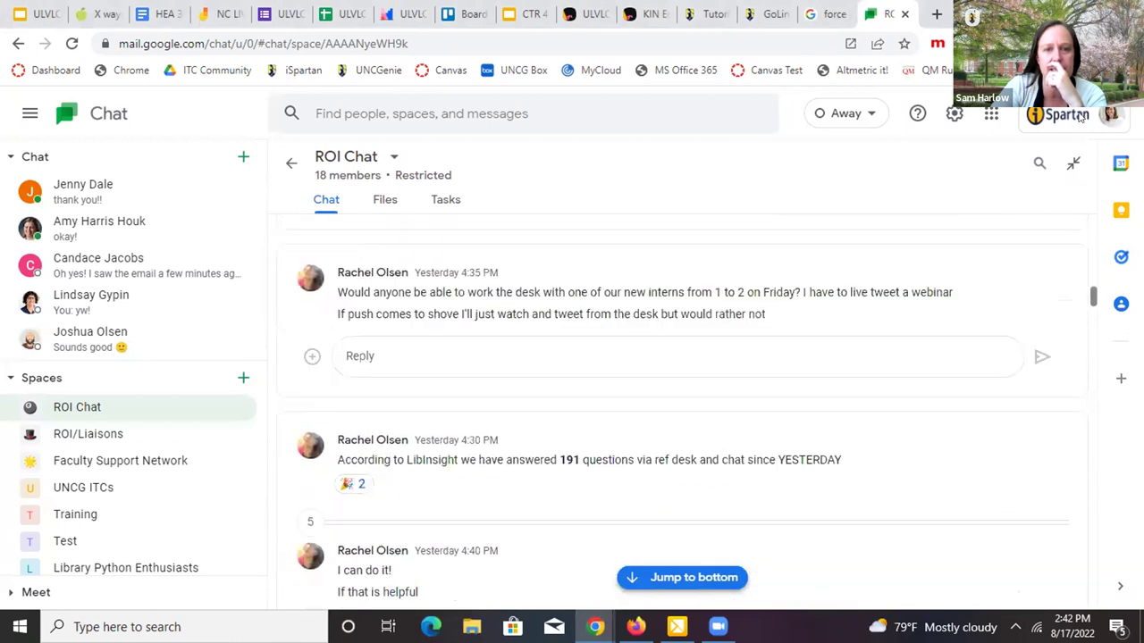
{"action": "scroll", "coordinate": [682, 375], "scroll_direction": "up", "scroll_amount": 2}
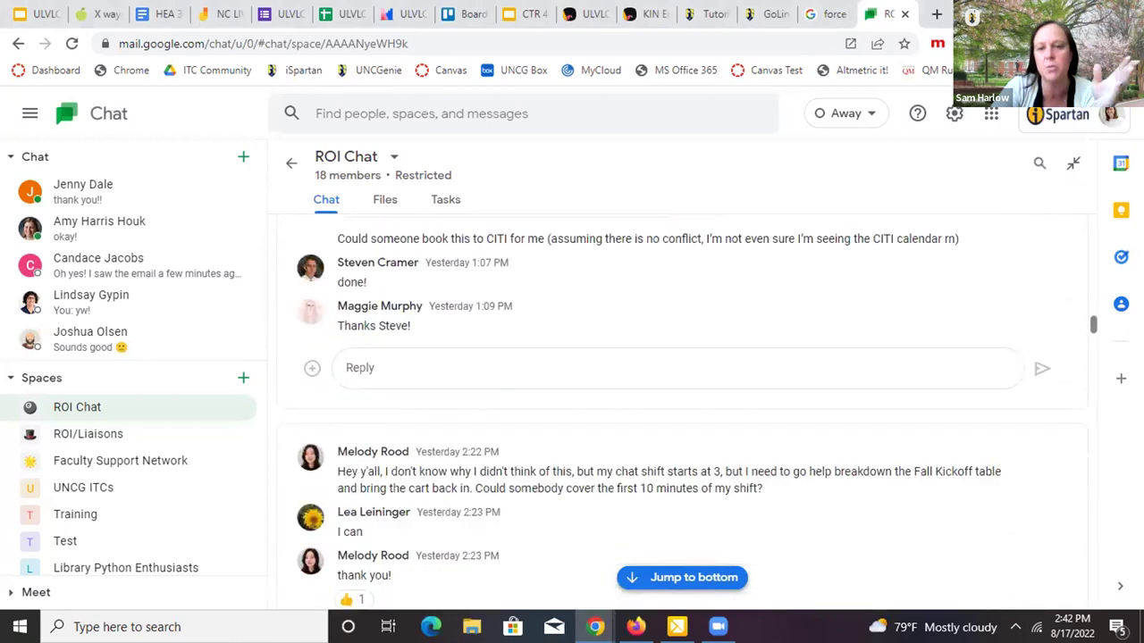
{"action": "scroll", "coordinate": [682, 375], "scroll_direction": "up", "scroll_amount": 1}
{"action": "scroll", "coordinate": [682, 376], "scroll_direction": "up", "scroll_amount": 8}
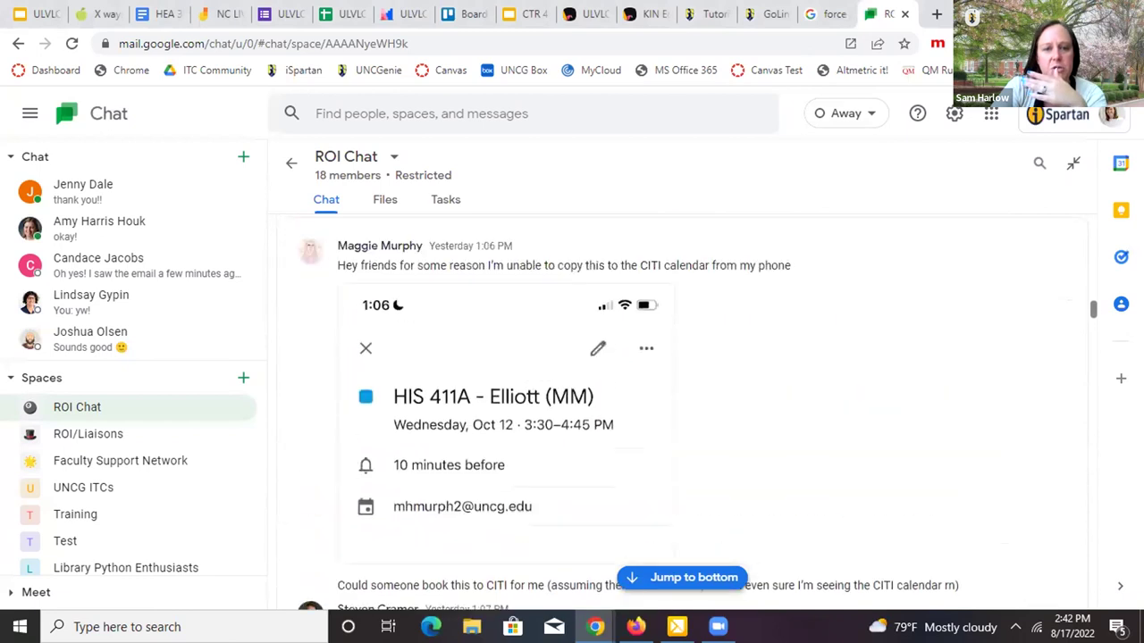
{"action": "scroll", "coordinate": [682, 375], "scroll_direction": "up", "scroll_amount": 10}
{"action": "scroll", "coordinate": [681, 376], "scroll_direction": "up", "scroll_amount": 5}
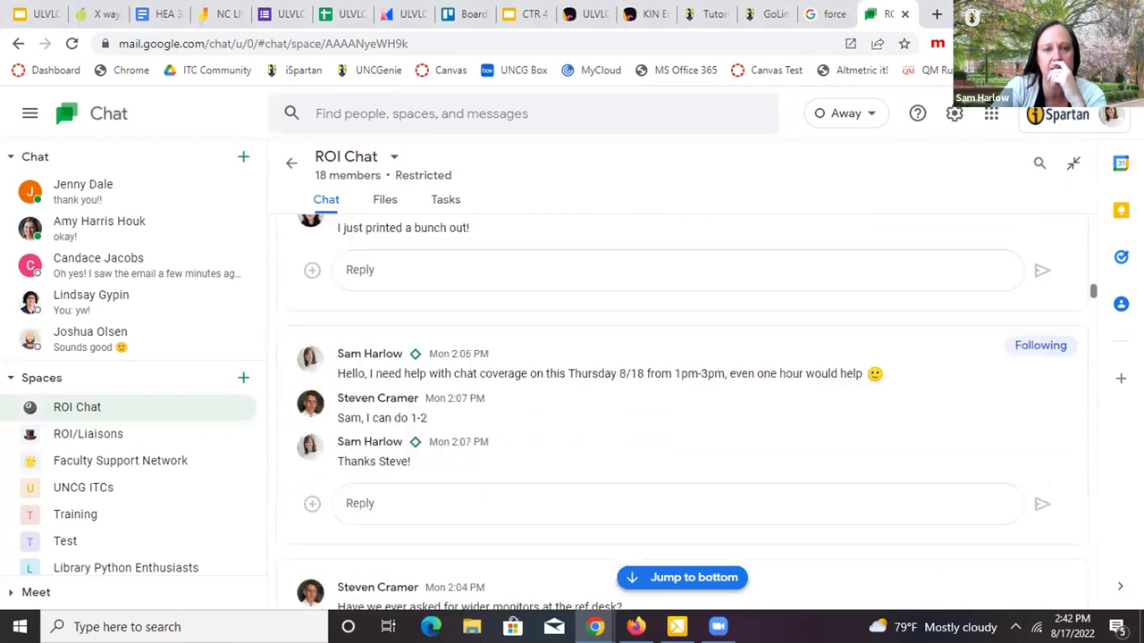
Open the ROI/Liaisons space and scroll back to the Aug 8 post linking the LibGuides document.
{"action": "left_click", "coordinate": [138, 425]}
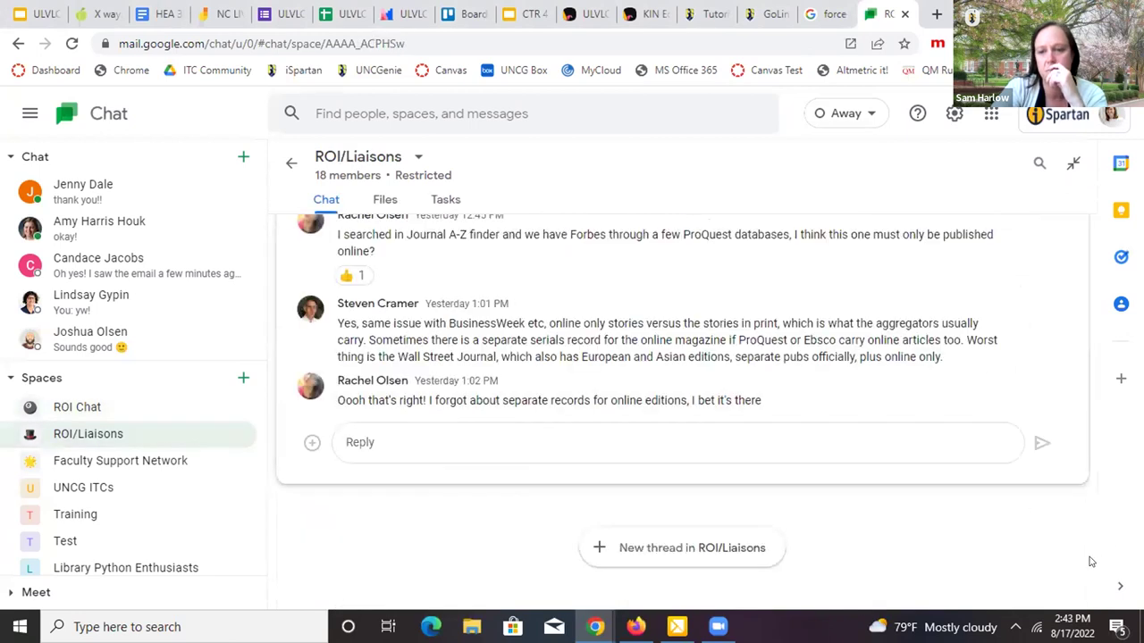
{"action": "scroll", "coordinate": [1091, 568], "scroll_direction": "up", "scroll_amount": 2}
{"action": "scroll", "coordinate": [1091, 568], "scroll_direction": "up", "scroll_amount": 3}
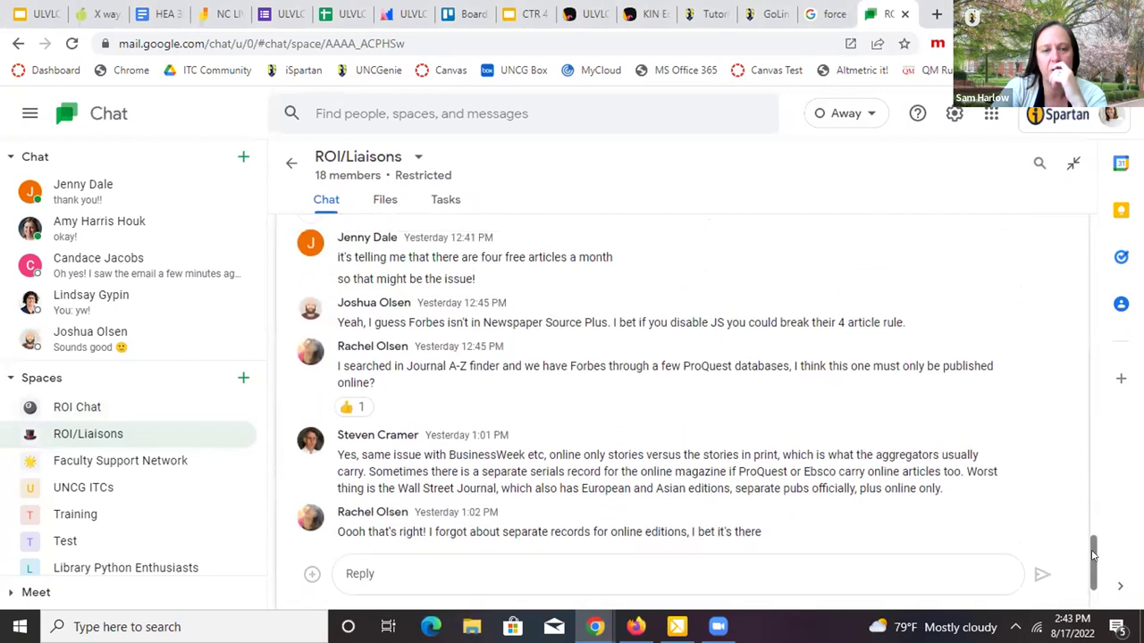
{"action": "left_click_drag", "start_coordinate": [1091, 549], "coordinate": [1076, 187]}
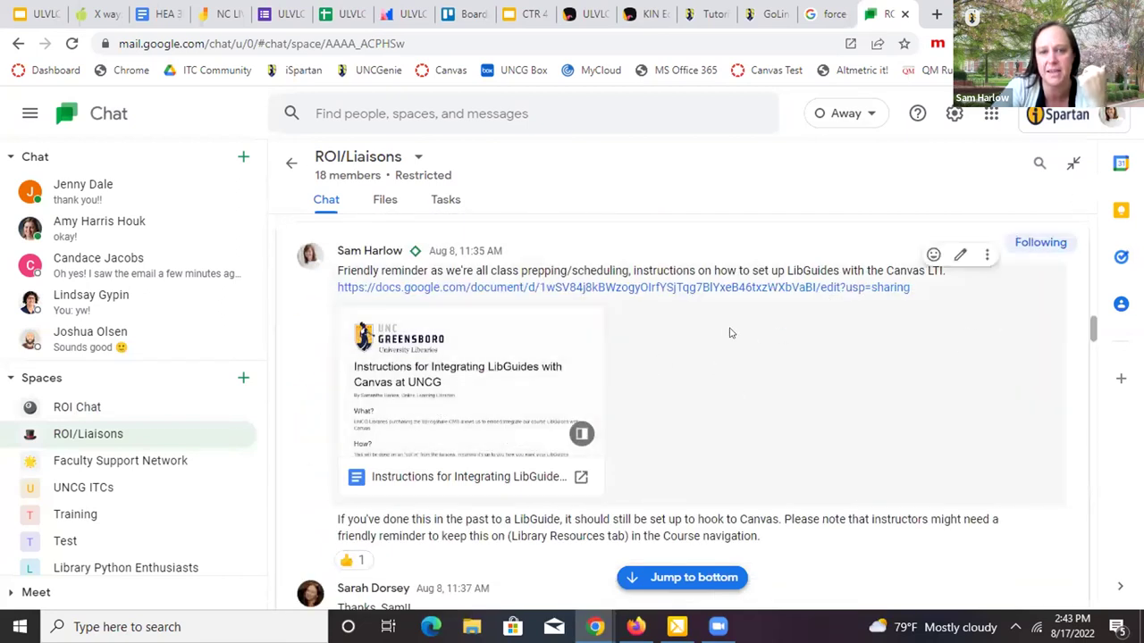
Open the LibGuides LTI instructions document in a panel beside the ROI/Liaisons chat, not a new tab.
{"action": "left_click", "coordinate": [676, 288]}
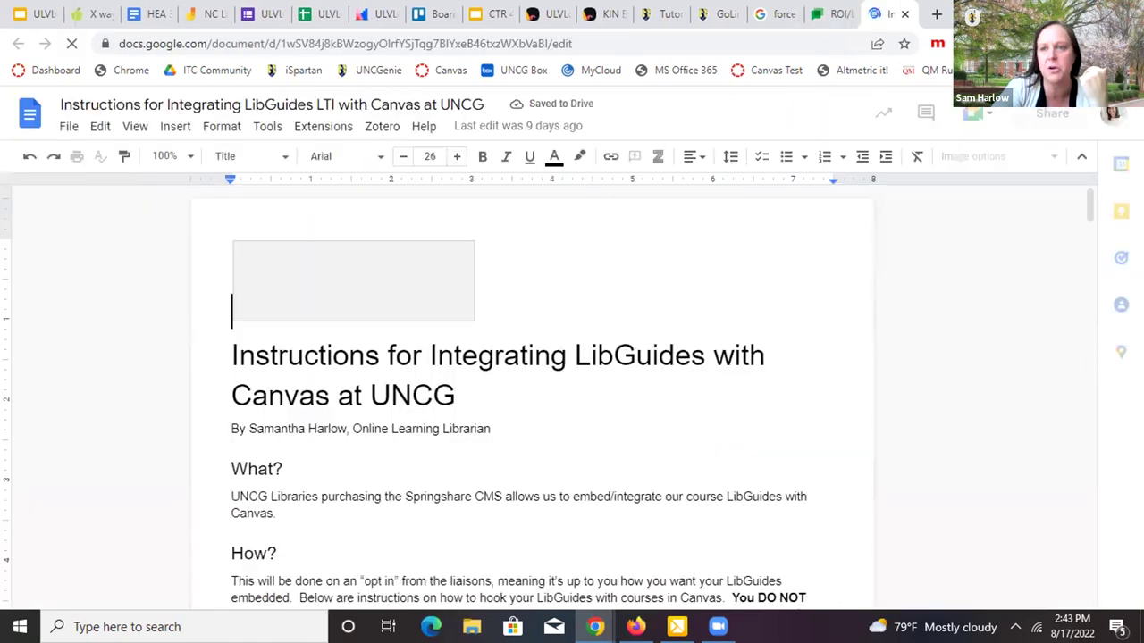
{"action": "key", "text": "super+Down"}
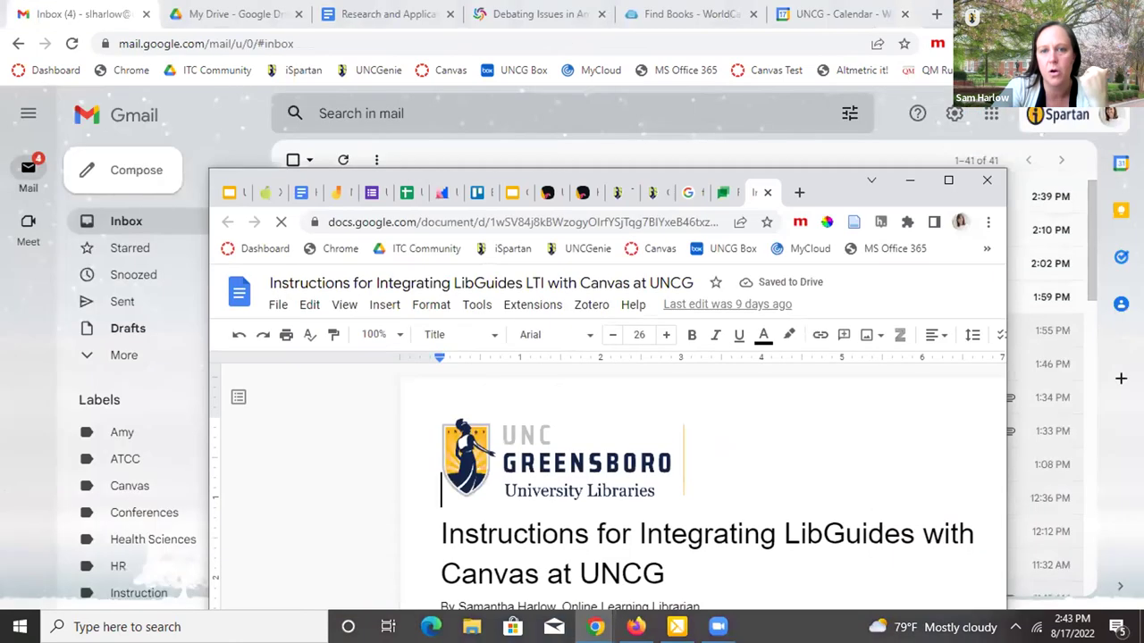
{"action": "left_click", "coordinate": [766, 193]}
{"action": "left_click", "coordinate": [947, 180]}
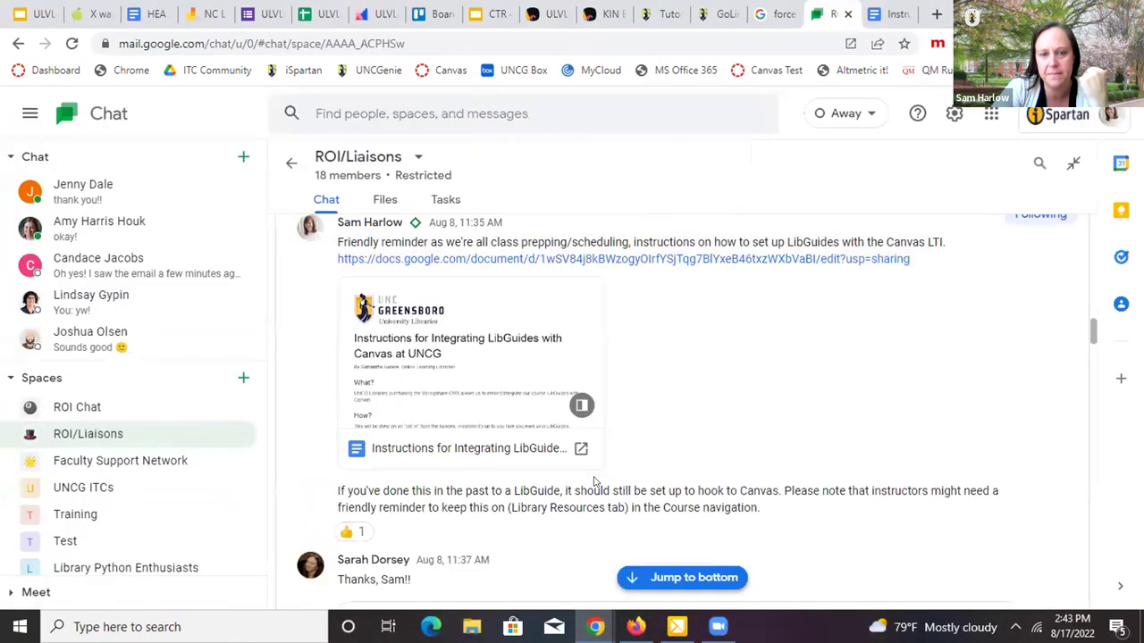
{"action": "left_click", "coordinate": [544, 384]}
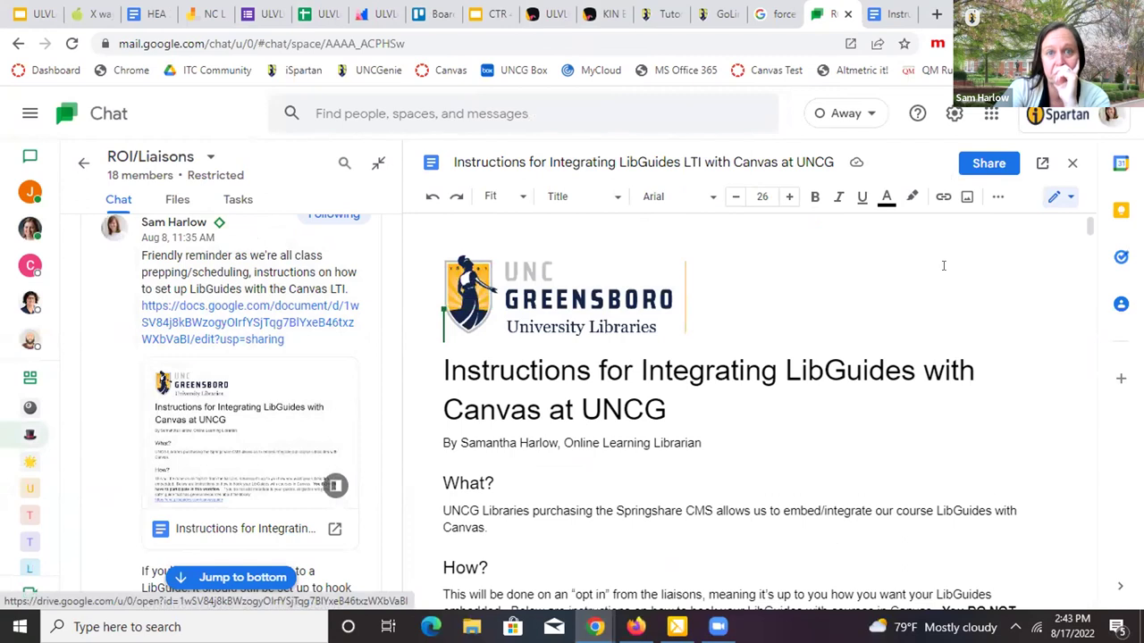
Close the LibGuides instructions document side panel.
{"action": "left_click", "coordinate": [1073, 165]}
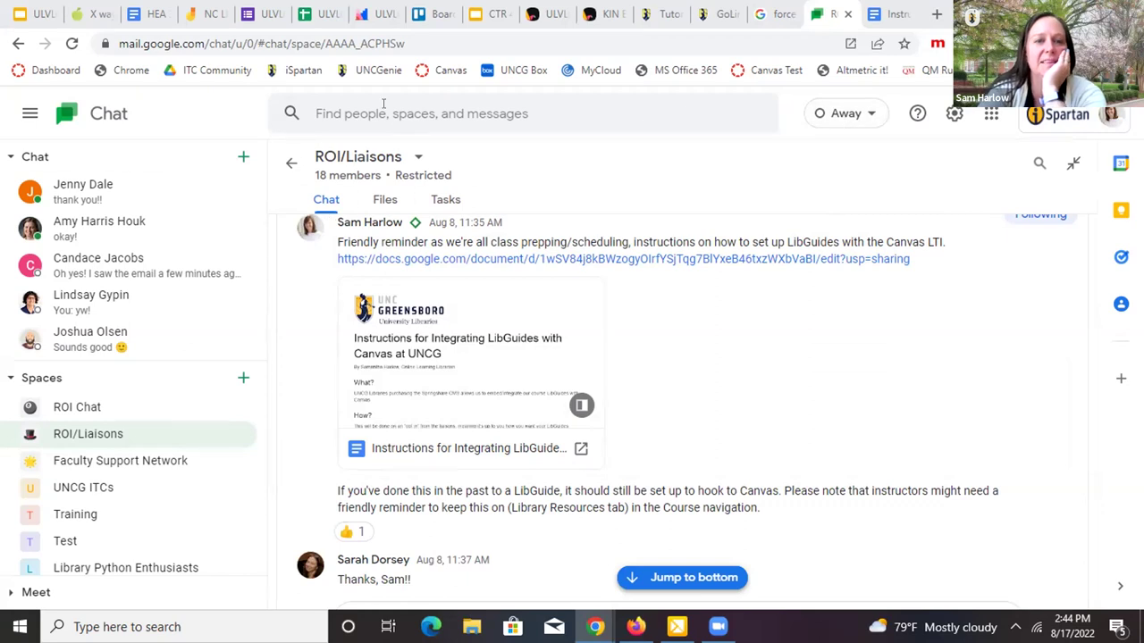
Return to the Google Slides presentation in the first browser tab.
{"action": "left_click", "coordinate": [49, 12]}
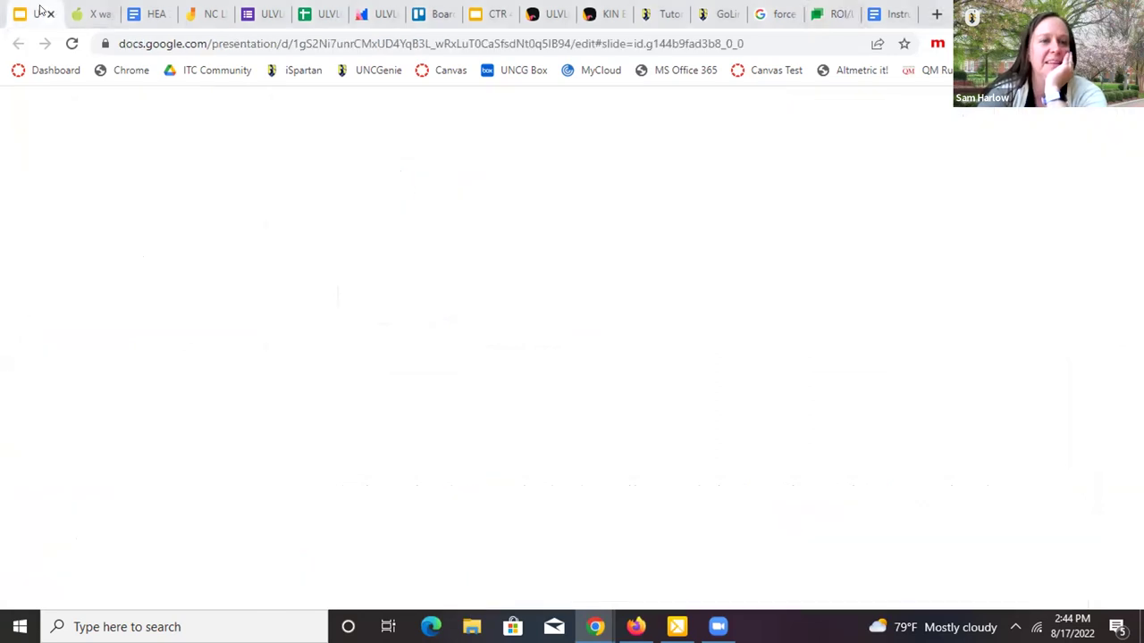